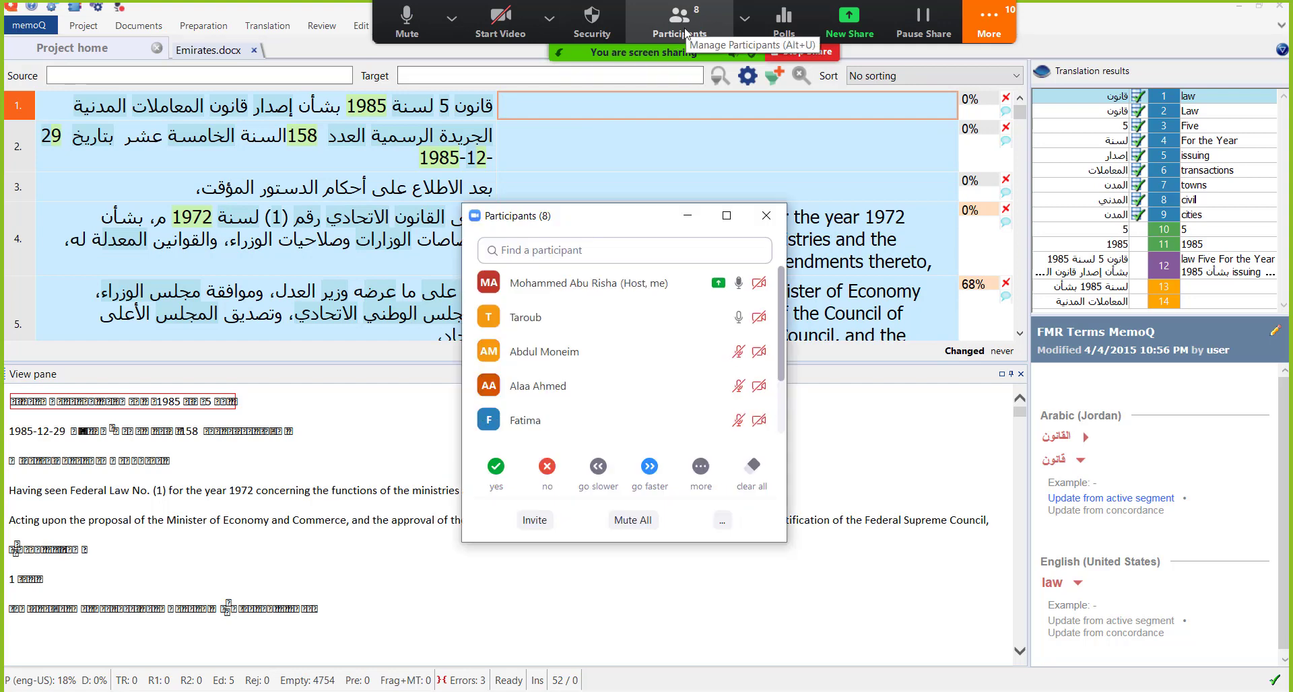
Step: Clear all translations from the active document Emirates.docx, including confirmed segments
{"action": "left_click", "coordinate": [690, 217]}
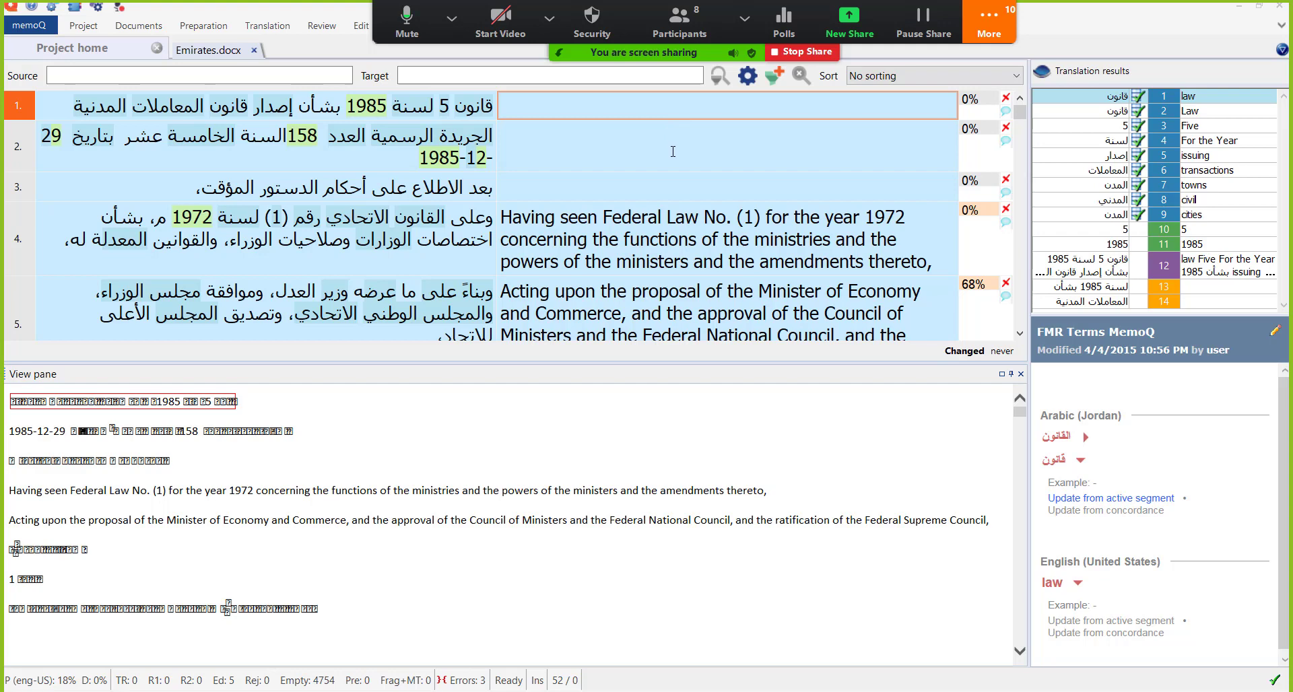
{"action": "left_click", "coordinate": [673, 152]}
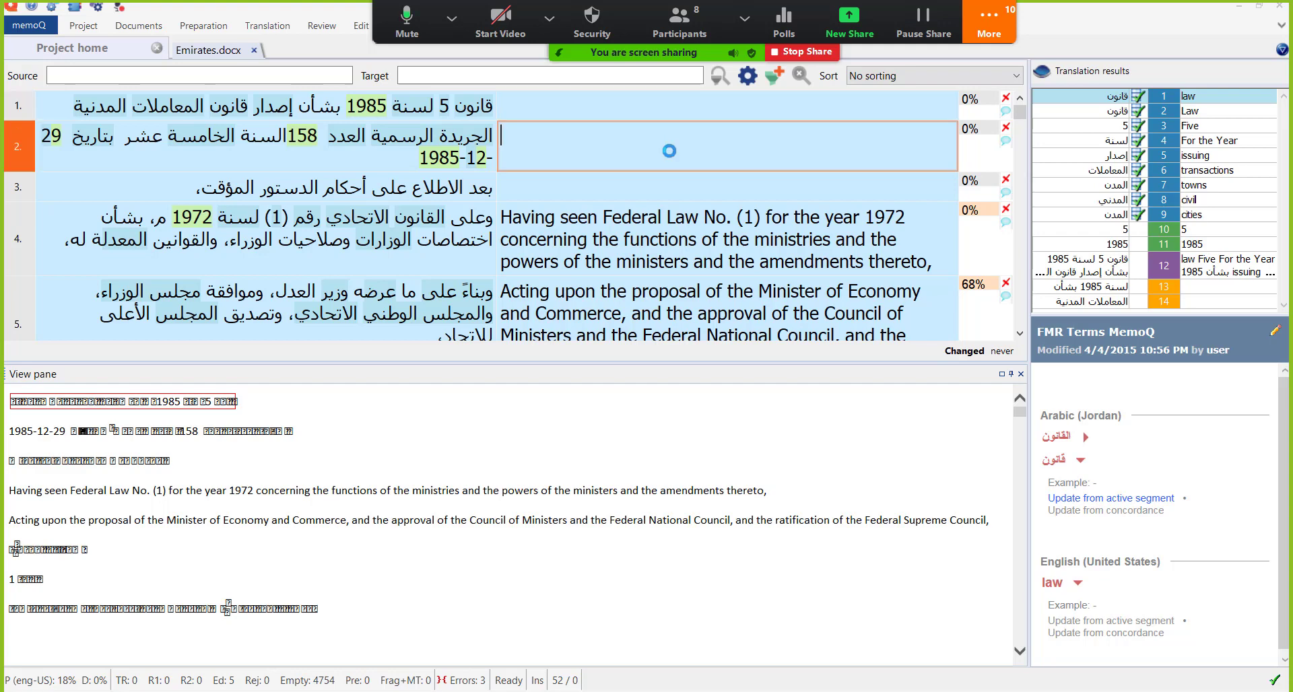
{"action": "right_click", "coordinate": [703, 152]}
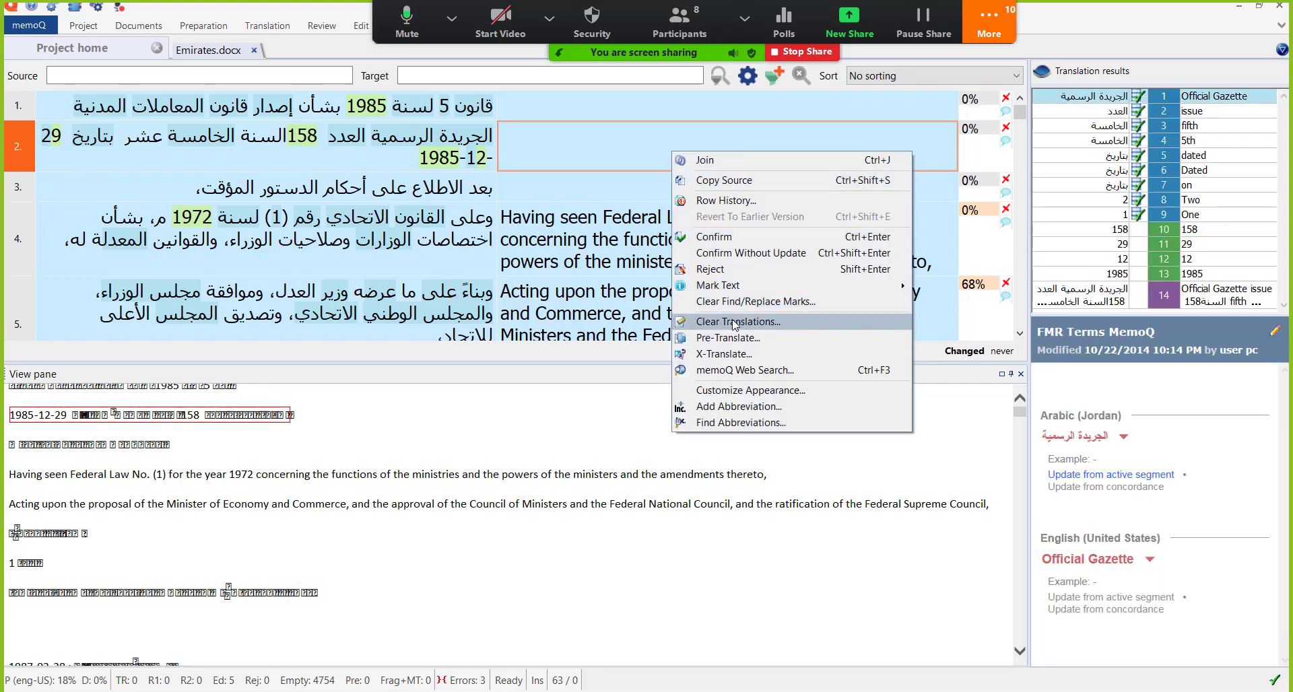
{"action": "left_click", "coordinate": [555, 138]}
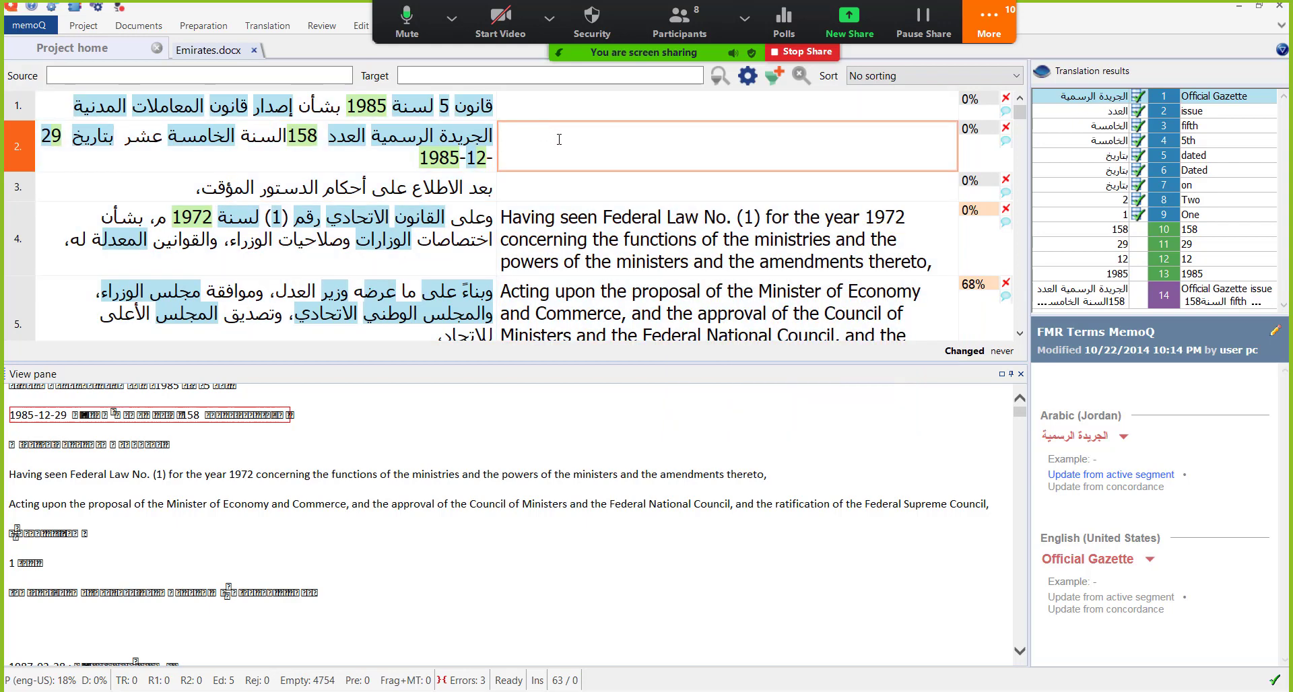
{"action": "right_click", "coordinate": [557, 139]}
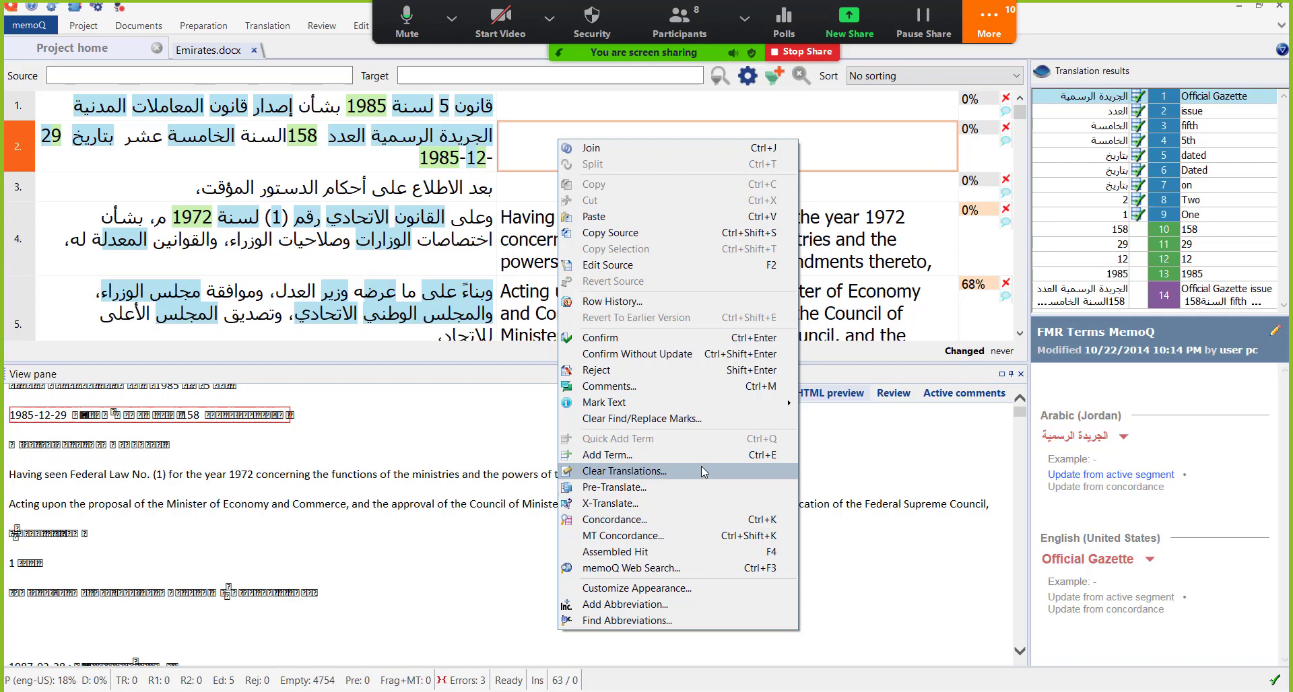
{"action": "left_click", "coordinate": [701, 470]}
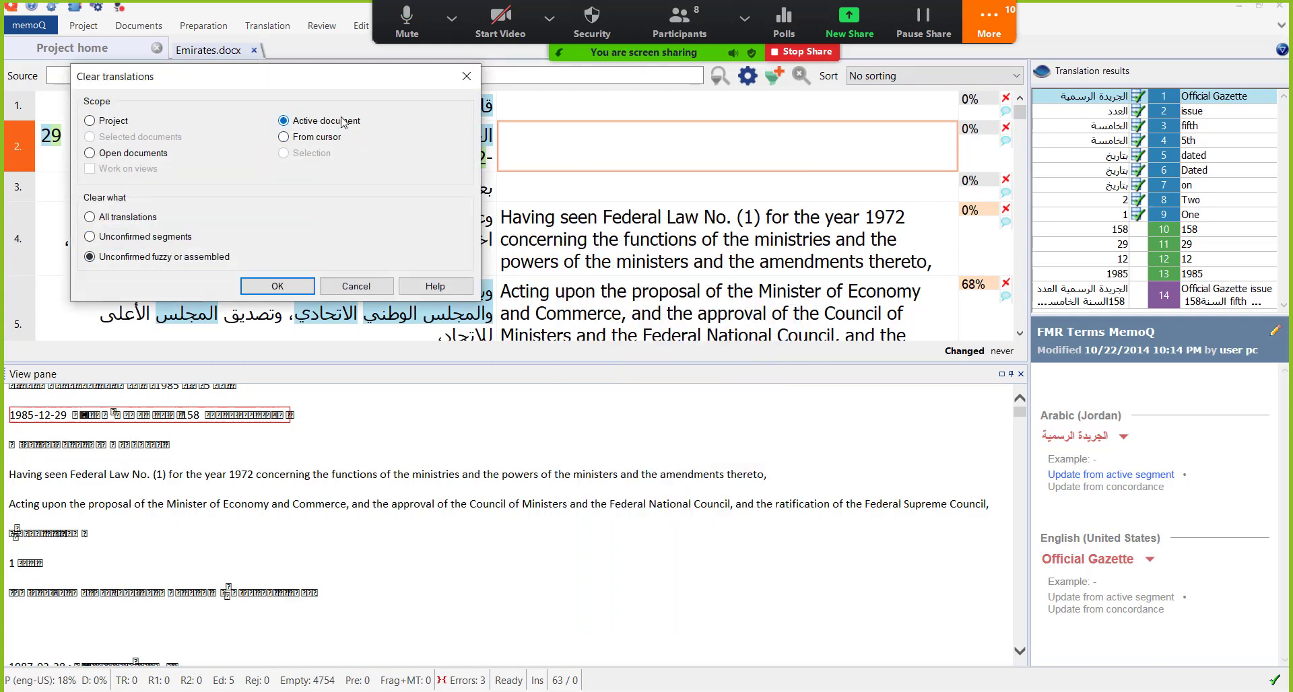
{"action": "left_click", "coordinate": [108, 219]}
{"action": "left_click", "coordinate": [278, 286]}
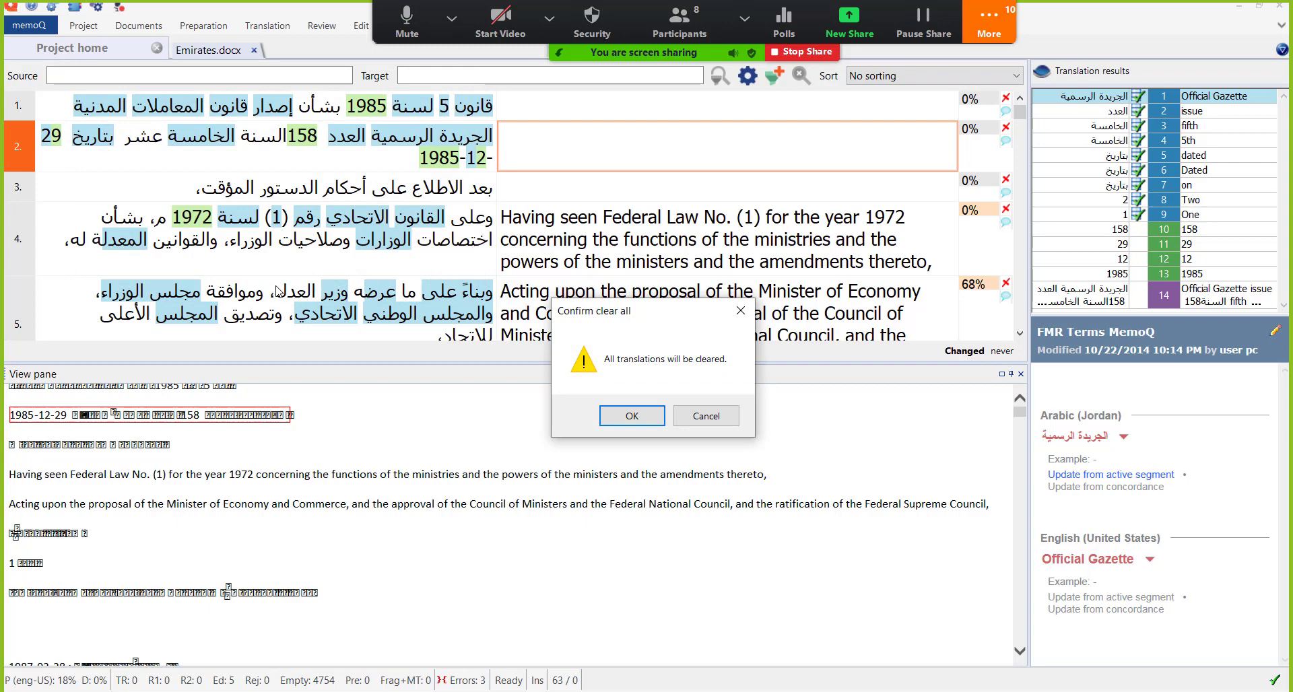
{"action": "left_click", "coordinate": [631, 417]}
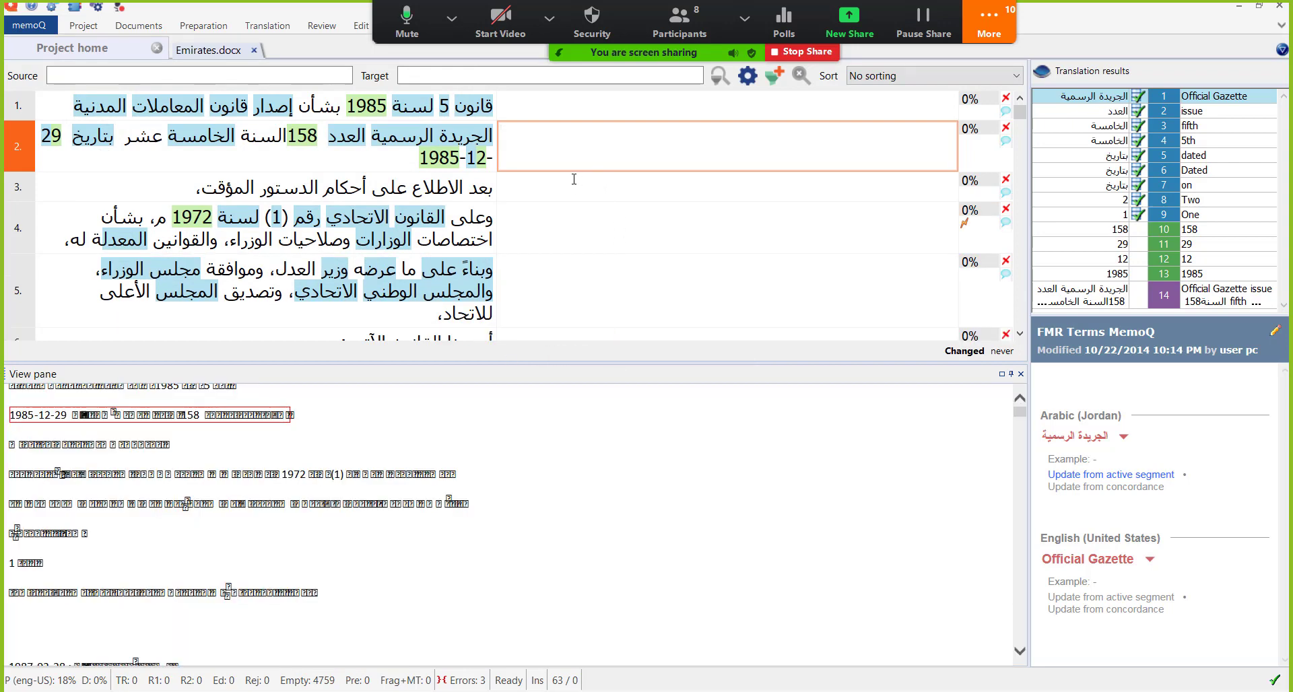
Step: Run Clear Translations once more from segment 1, with the scope Active document and the option All translations
{"action": "scroll", "coordinate": [574, 177], "scroll_direction": "down", "scroll_amount": 4}
{"action": "scroll", "coordinate": [609, 167], "scroll_direction": "up", "scroll_amount": 4}
{"action": "left_click", "coordinate": [657, 107]}
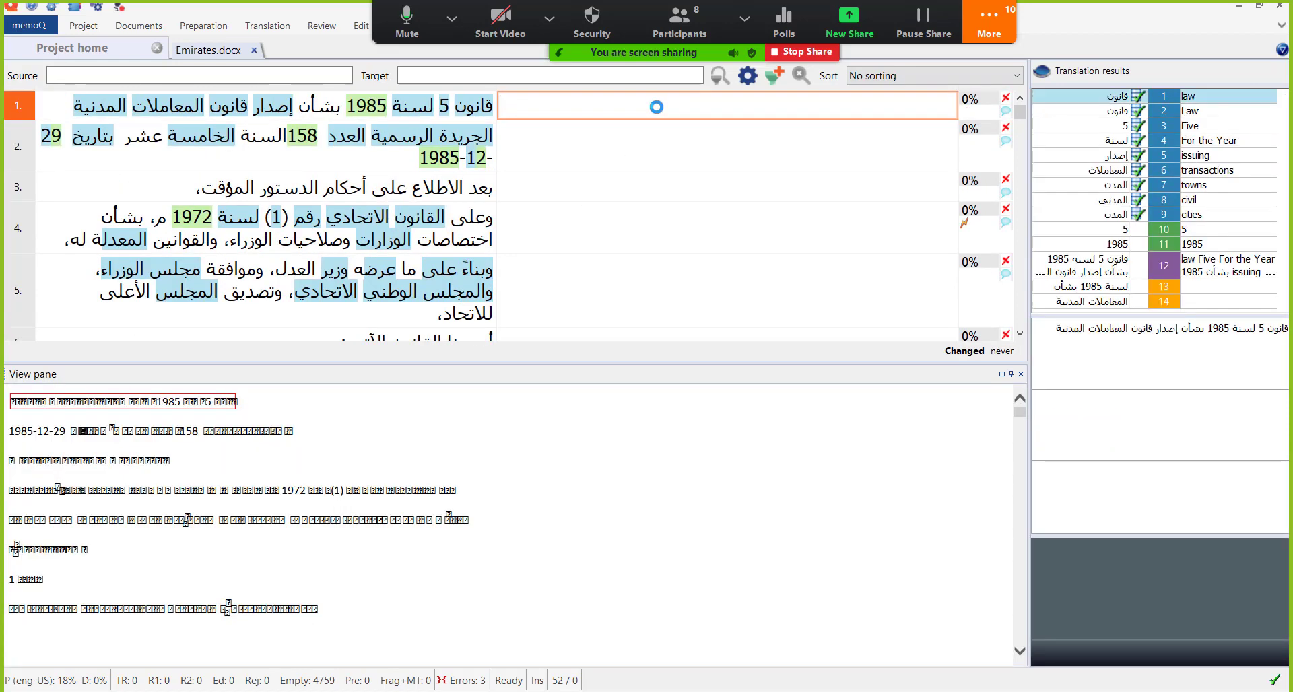
{"action": "right_click", "coordinate": [657, 108]}
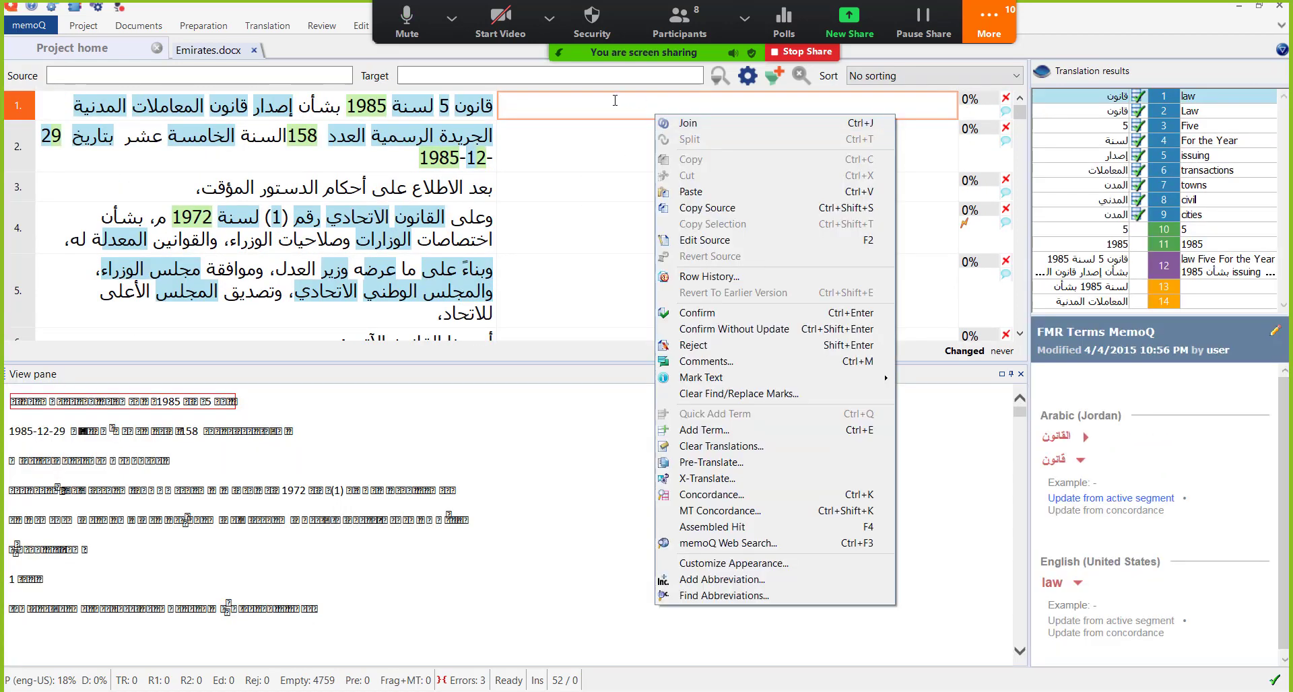
{"action": "left_click", "coordinate": [757, 447]}
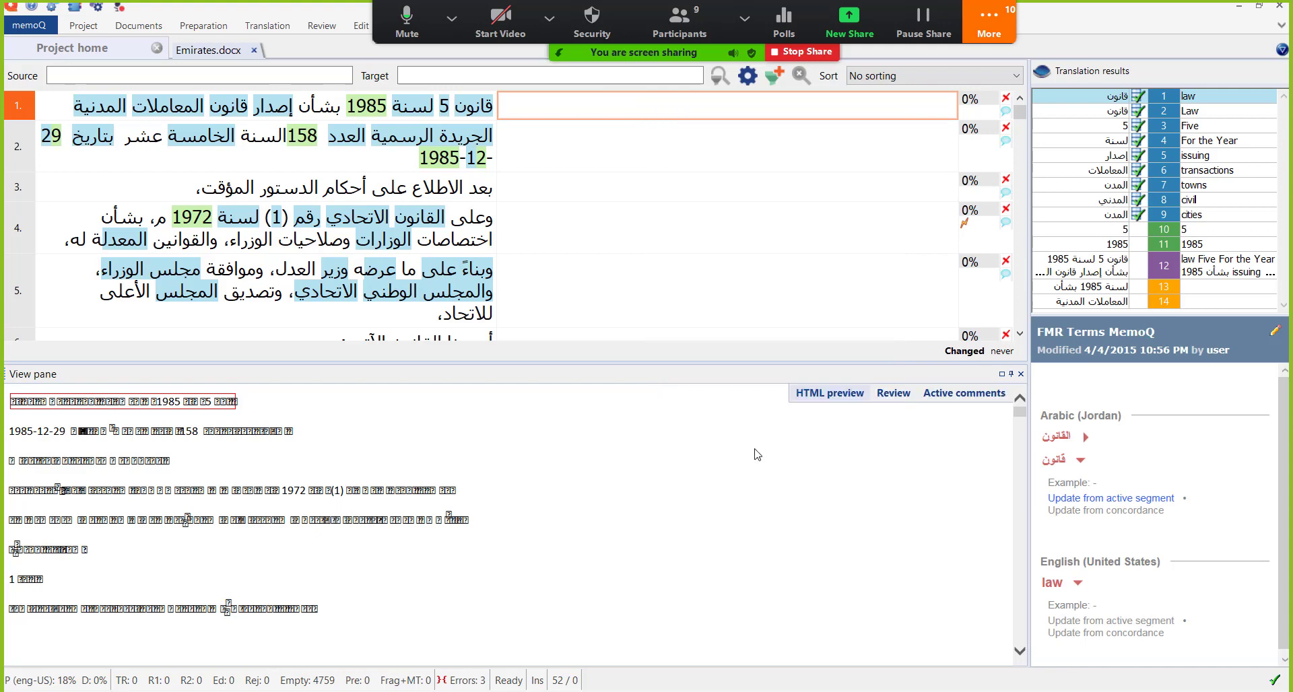
{"action": "left_click_drag", "start_coordinate": [284, 96], "coordinate": [477, 138]}
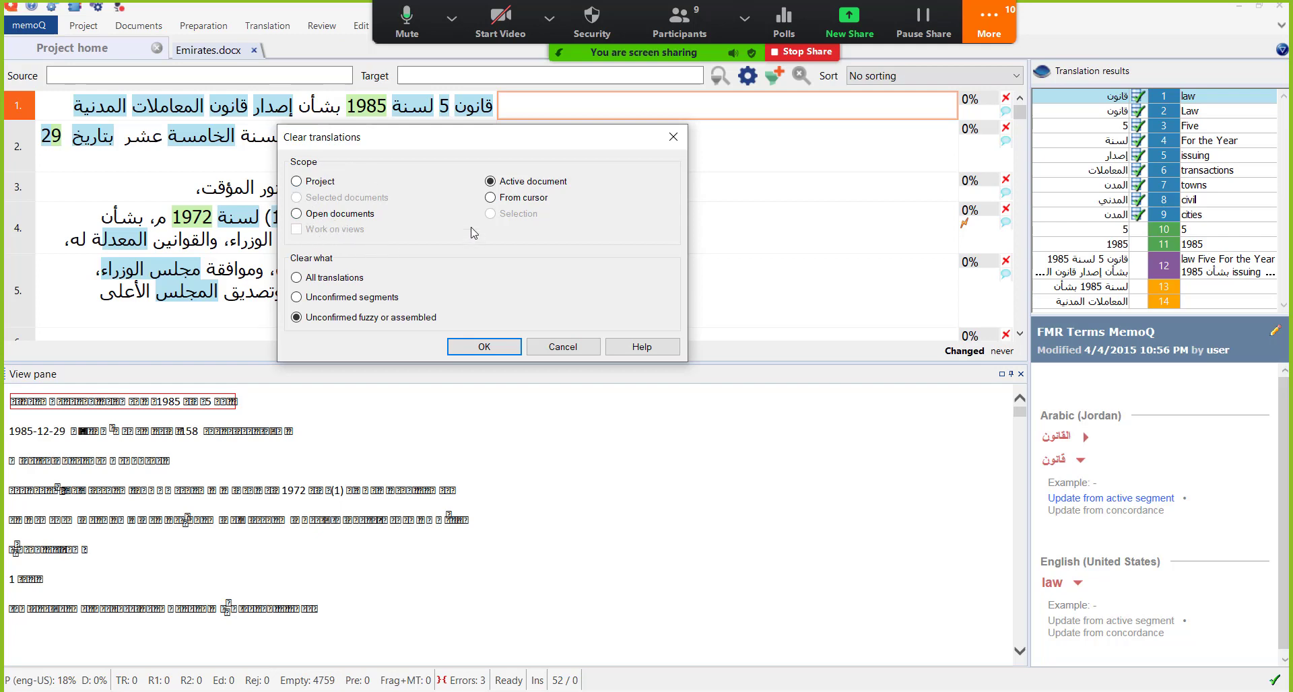
{"action": "left_click", "coordinate": [342, 282]}
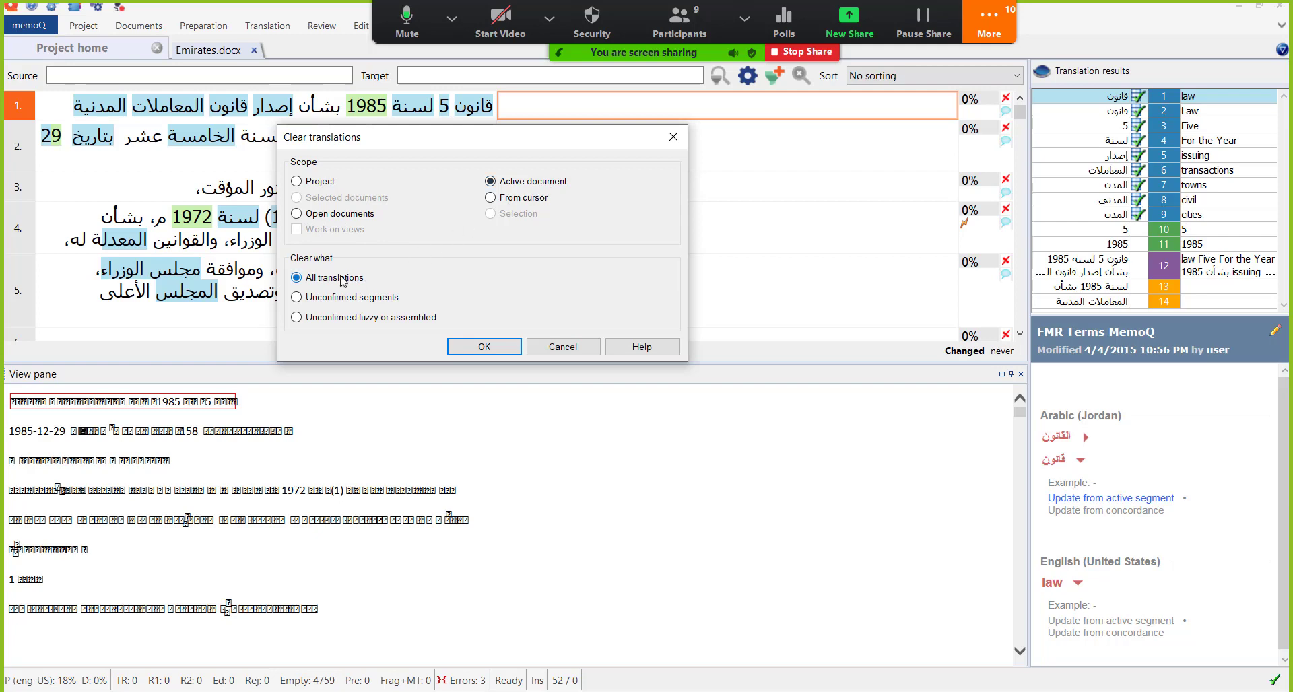
{"action": "left_click", "coordinate": [489, 346]}
{"action": "left_click", "coordinate": [631, 416]}
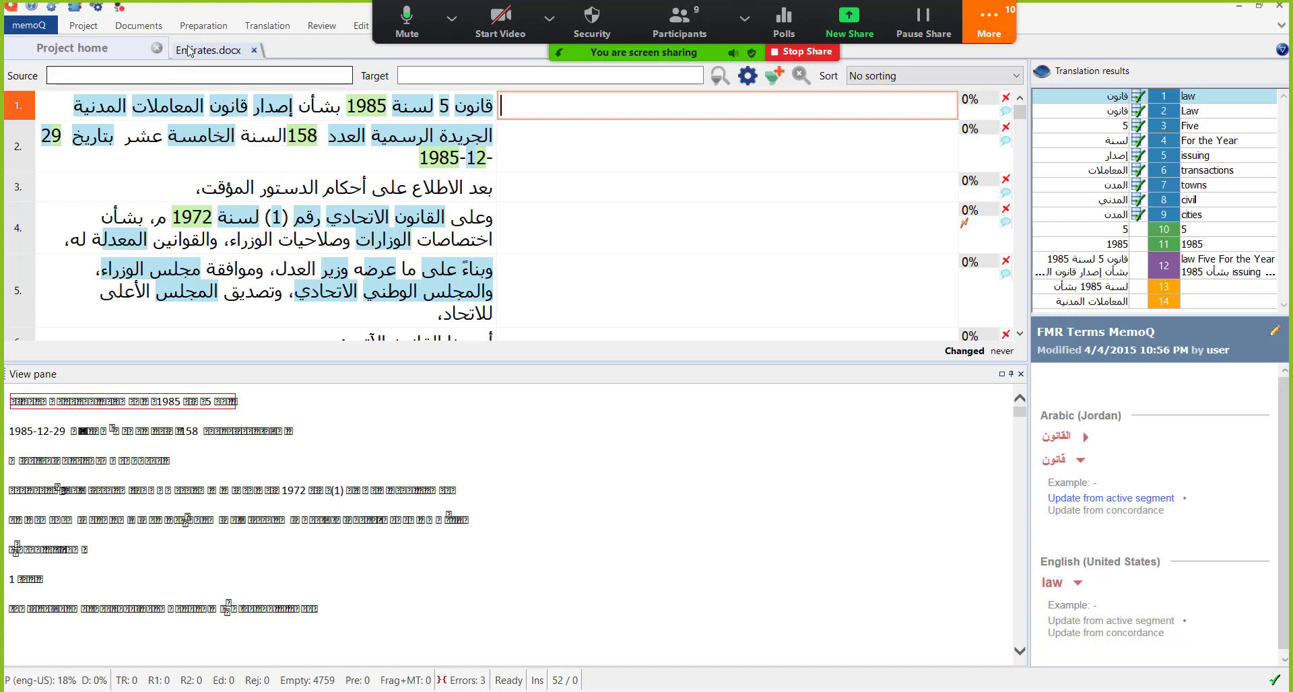
Step: Pre-translate the active document using good TM or corpus matches, with automatic joining and splitting of segments for best match
{"action": "left_click", "coordinate": [210, 28]}
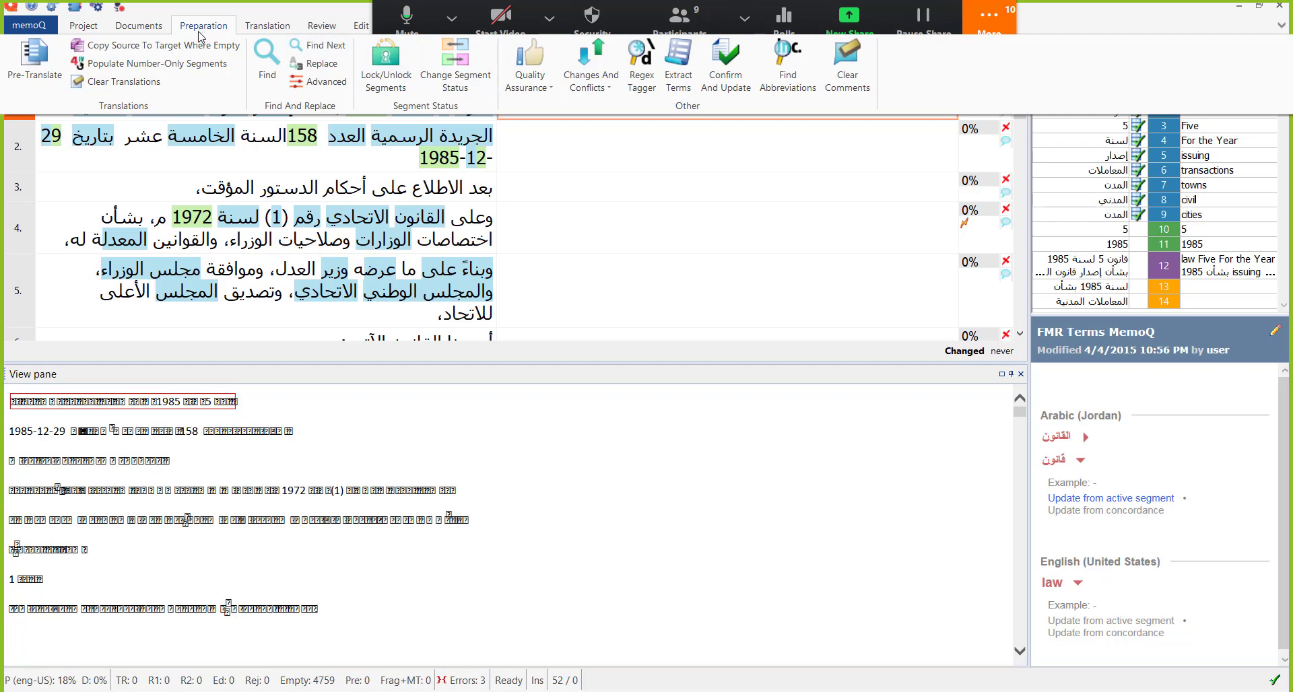
{"action": "left_click", "coordinate": [33, 58]}
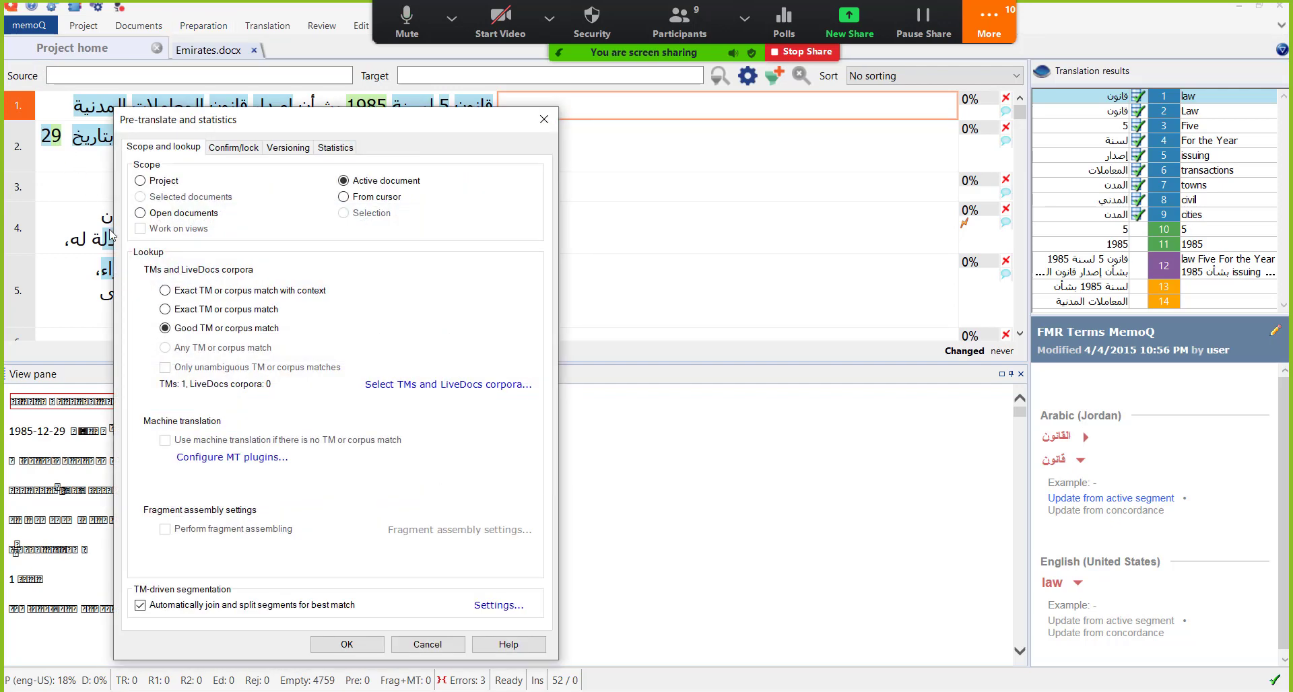
{"action": "left_click", "coordinate": [346, 645]}
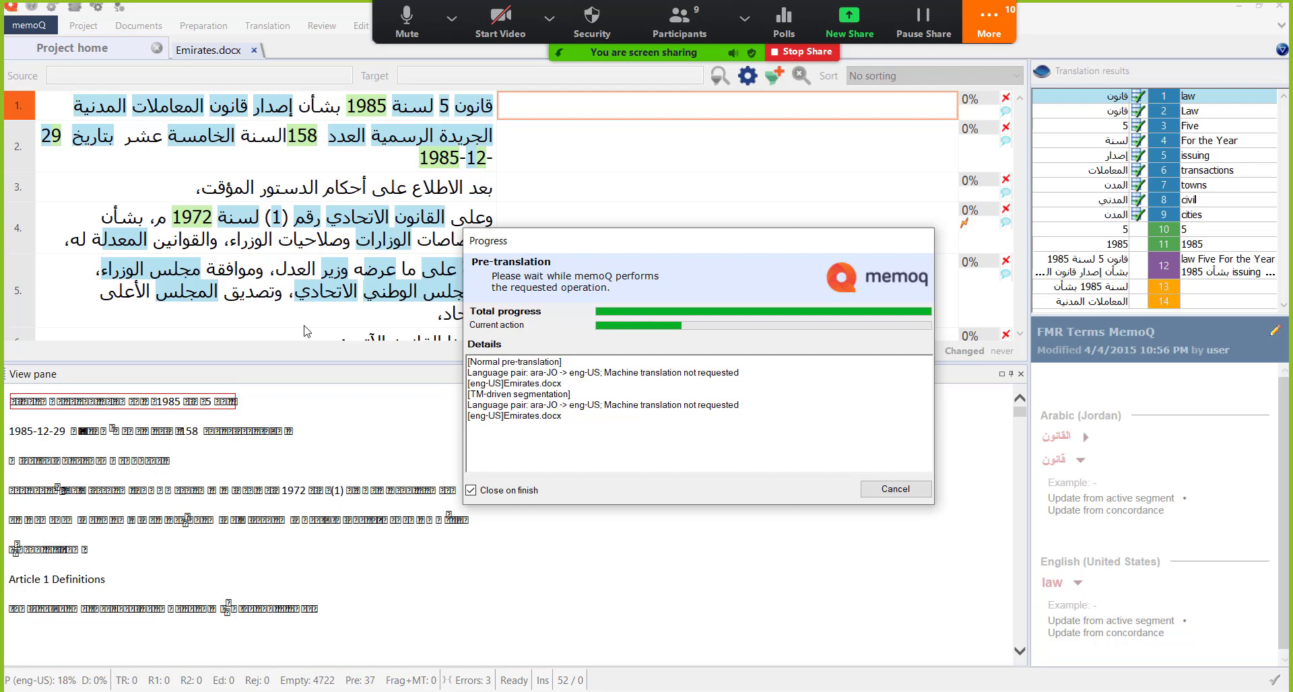
{"action": "left_click", "coordinate": [691, 27]}
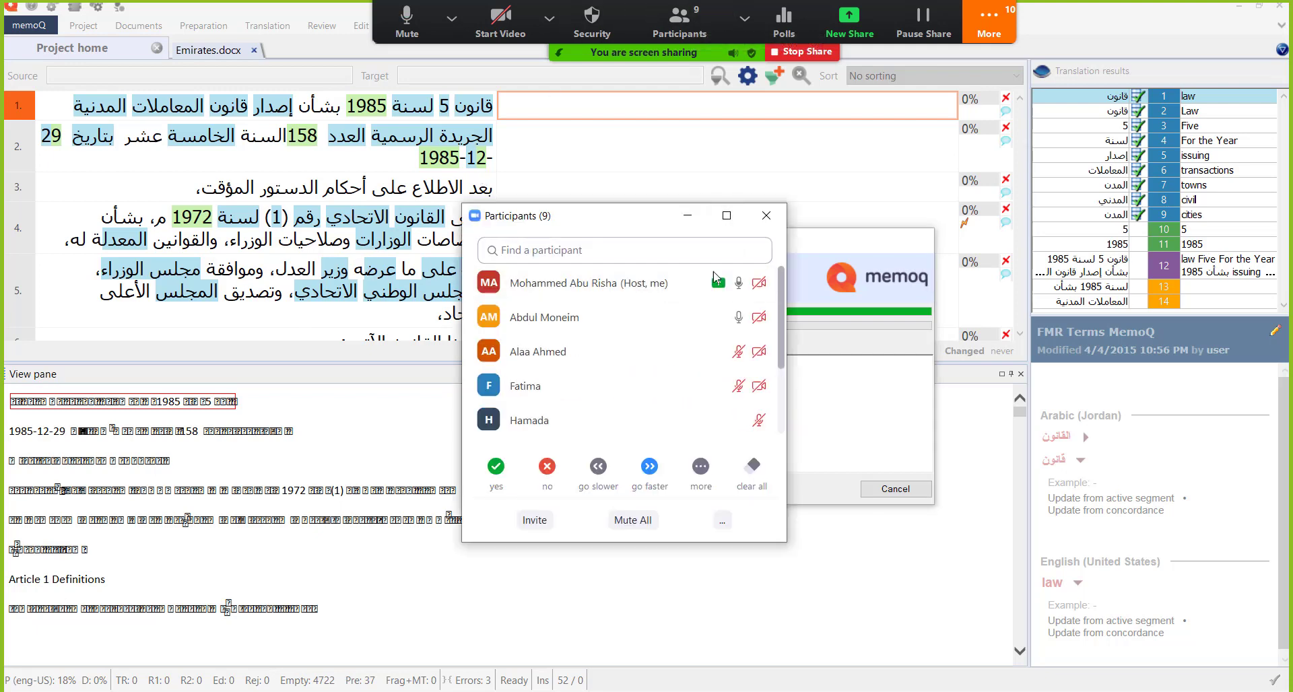
{"action": "left_click", "coordinate": [688, 215]}
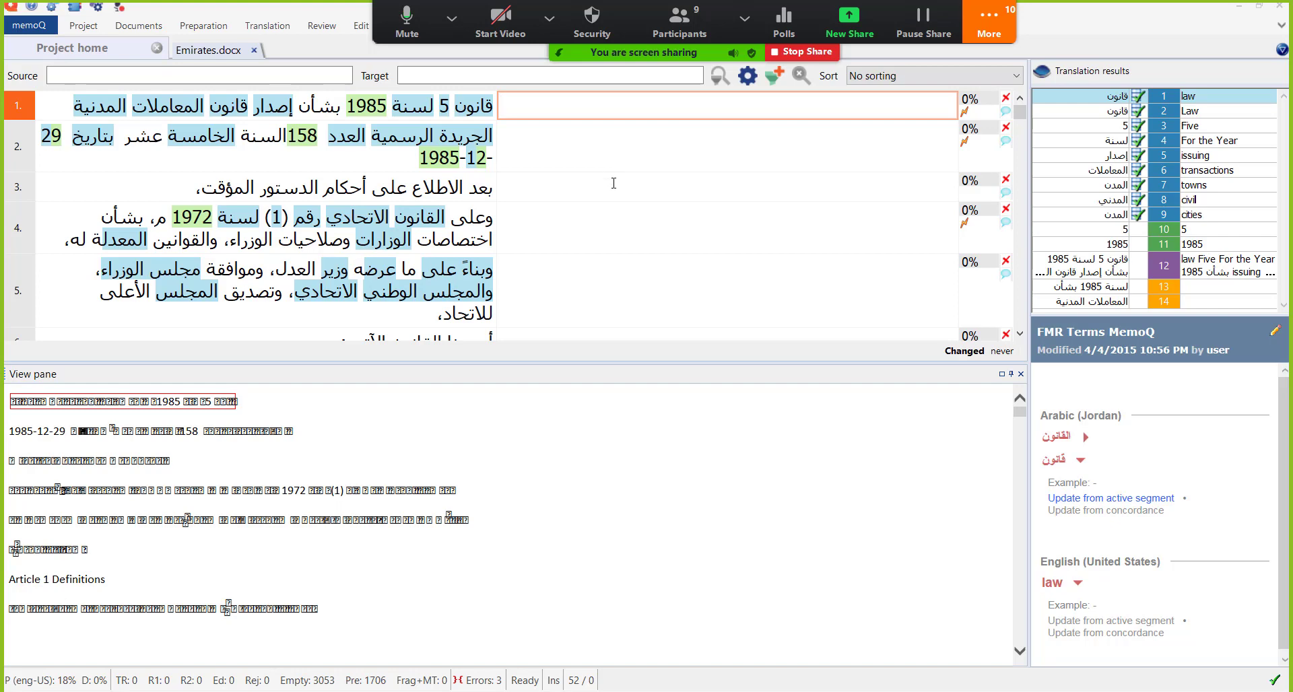
Step: Look through the pre-translated segments of Emirates.docx and their match rates, then return to the first segment
{"action": "left_click", "coordinate": [1022, 230]}
{"action": "left_click", "coordinate": [1021, 231]}
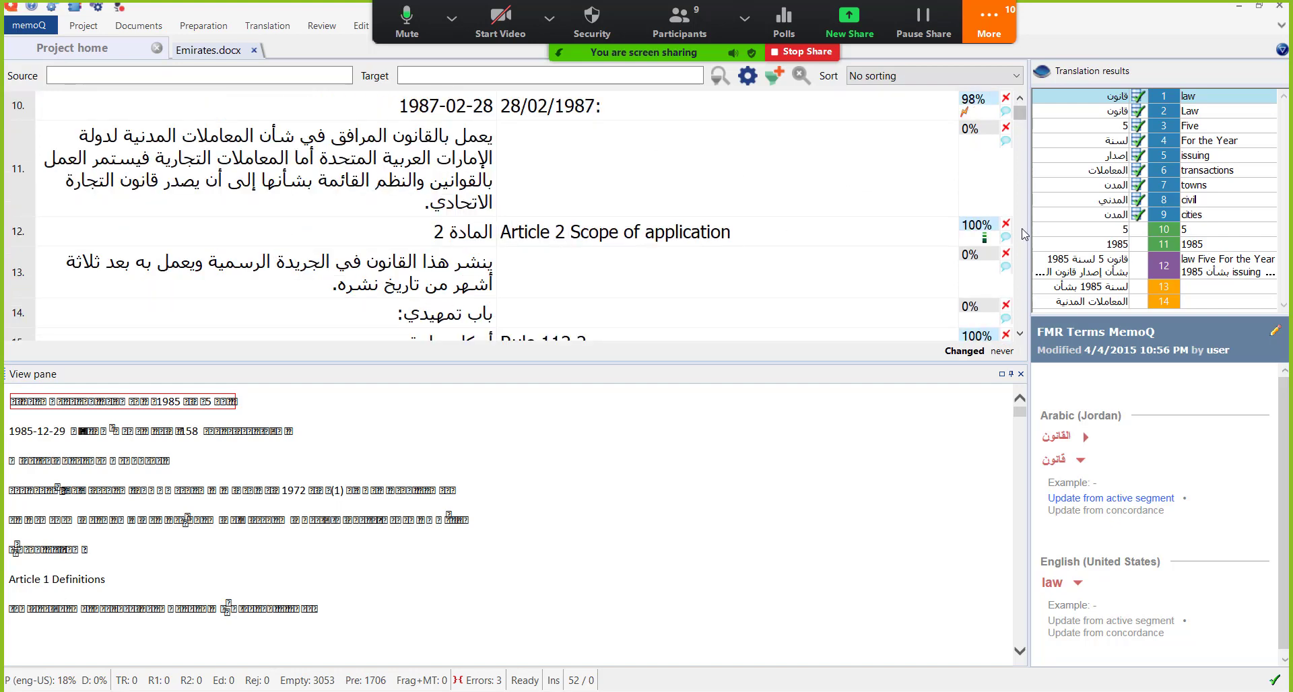
{"action": "left_click", "coordinate": [1022, 230]}
{"action": "left_click", "coordinate": [1022, 233]}
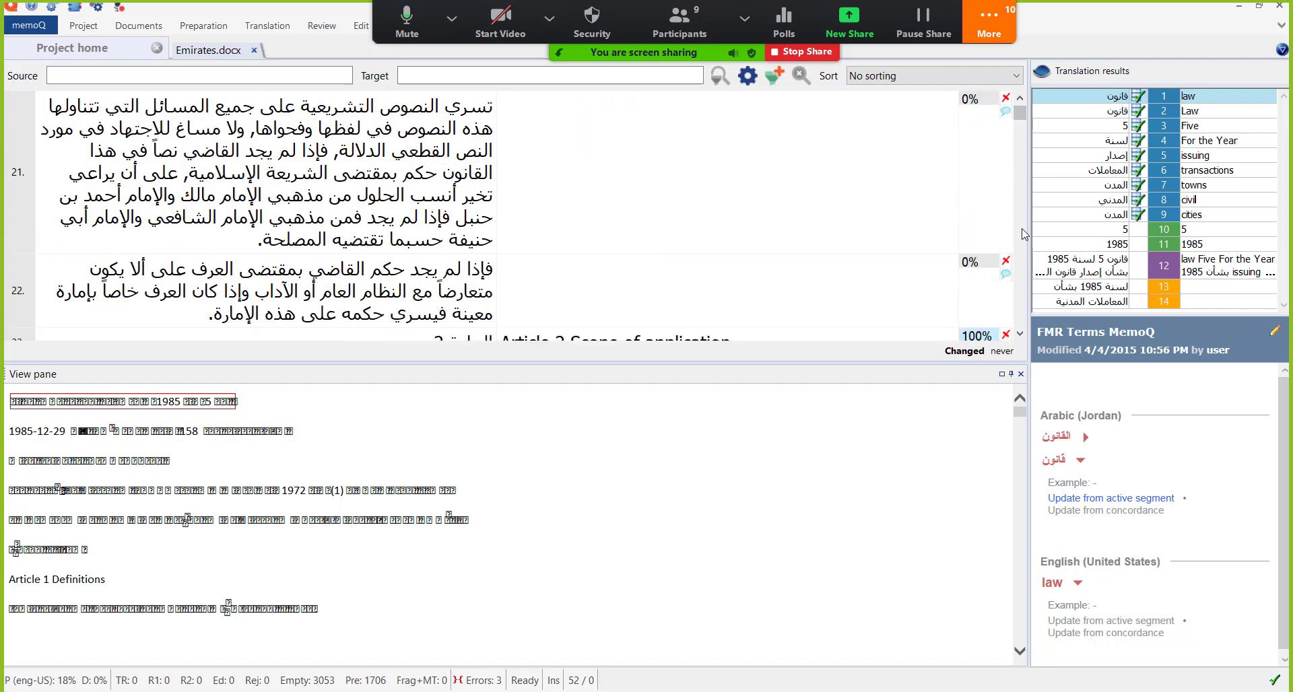
{"action": "left_click", "coordinate": [1022, 234]}
{"action": "left_click", "coordinate": [1021, 233]}
{"action": "left_click", "coordinate": [1021, 234]}
{"action": "left_click", "coordinate": [1022, 234]}
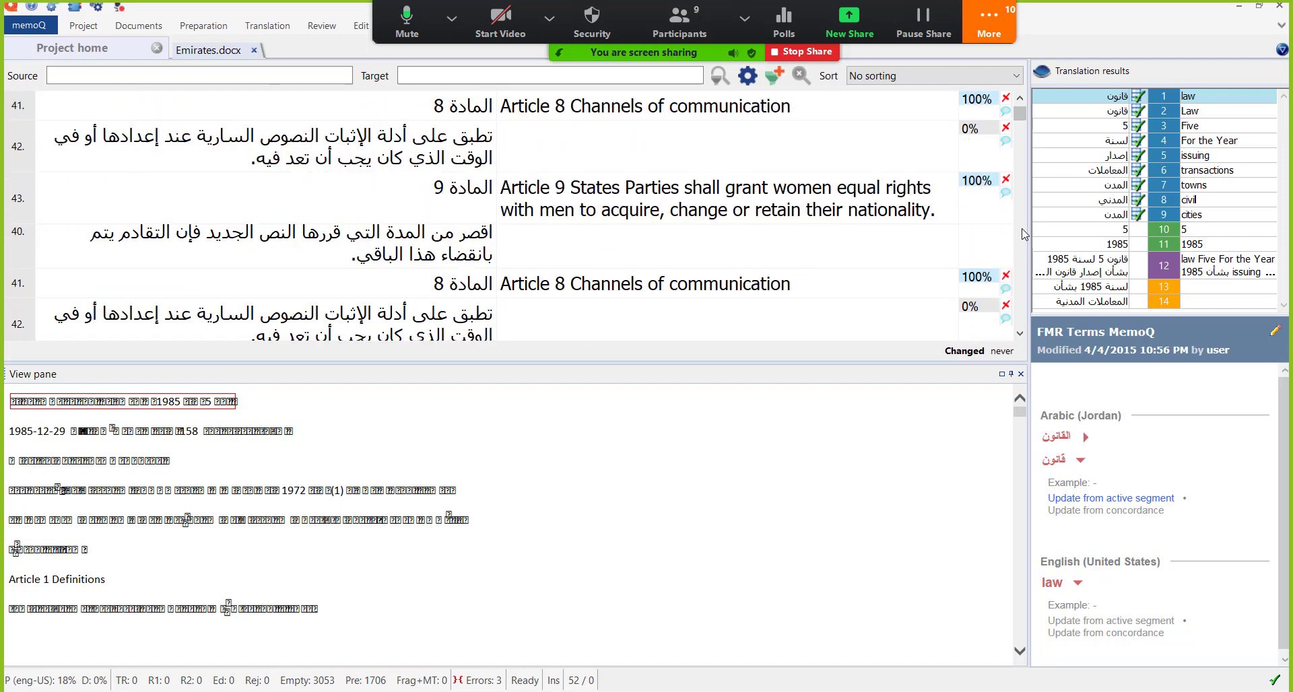
{"action": "left_click", "coordinate": [1021, 234]}
{"action": "left_click", "coordinate": [1021, 234]}
{"action": "left_click_drag", "start_coordinate": [1020, 121], "coordinate": [1020, 98]}
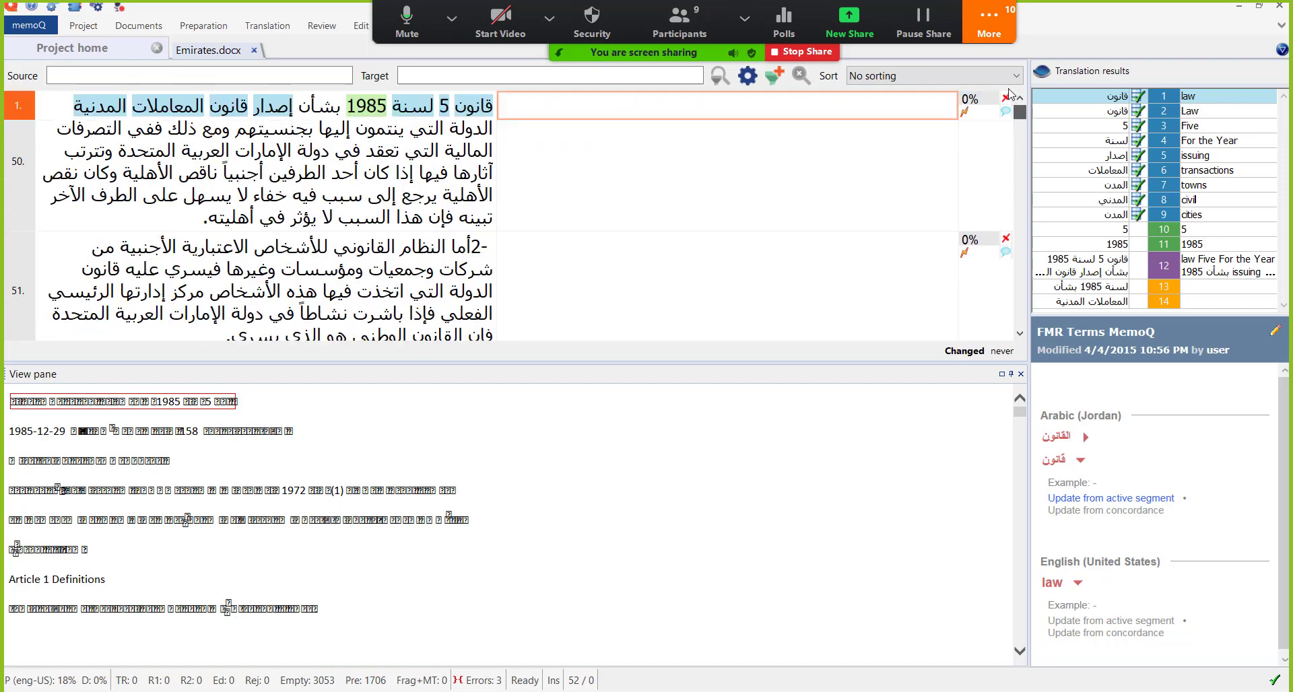
Step: Sort the segments of Emirates.docx by match rate, higher first
{"action": "left_click", "coordinate": [892, 78]}
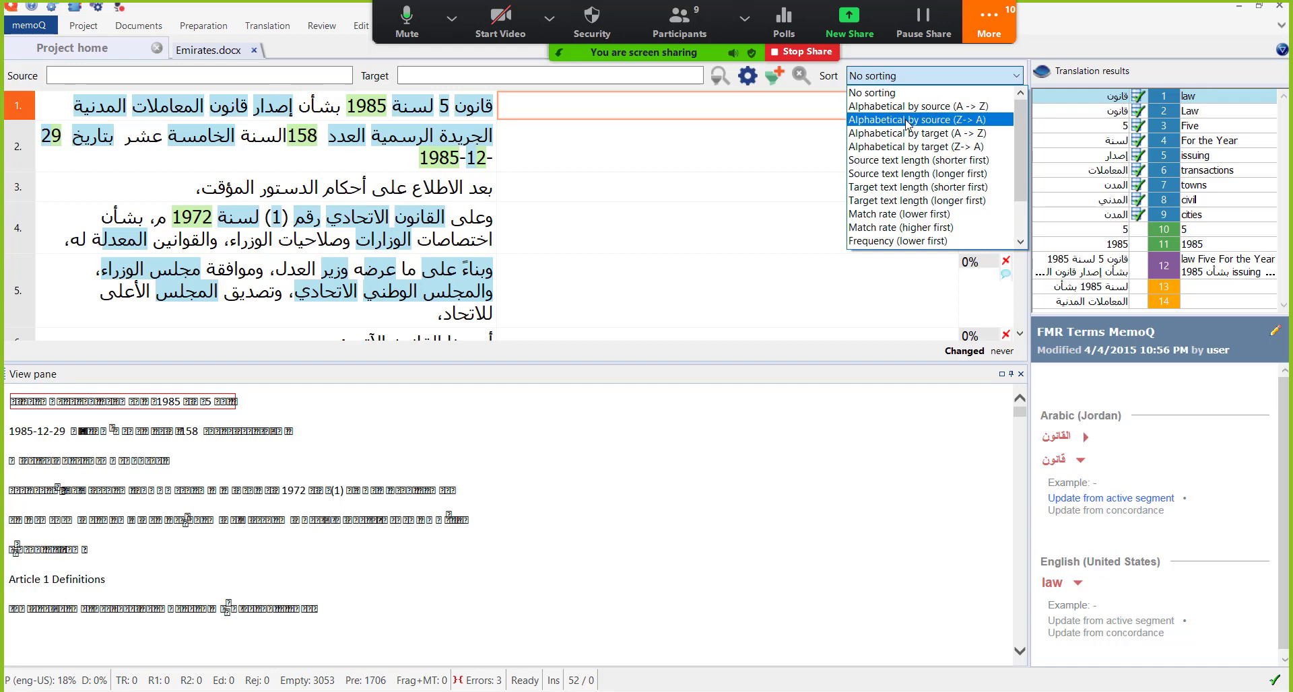
{"action": "left_click", "coordinate": [921, 228]}
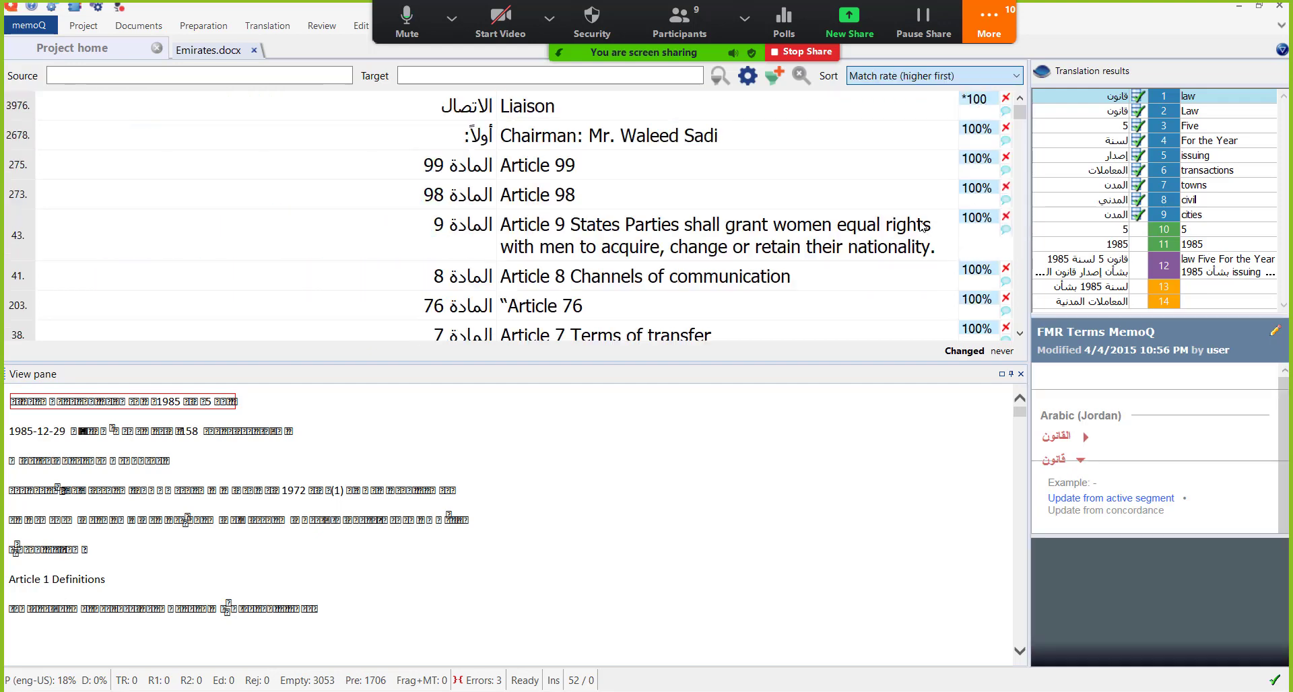
{"action": "left_click_drag", "start_coordinate": [1025, 205], "coordinate": [1021, 107]}
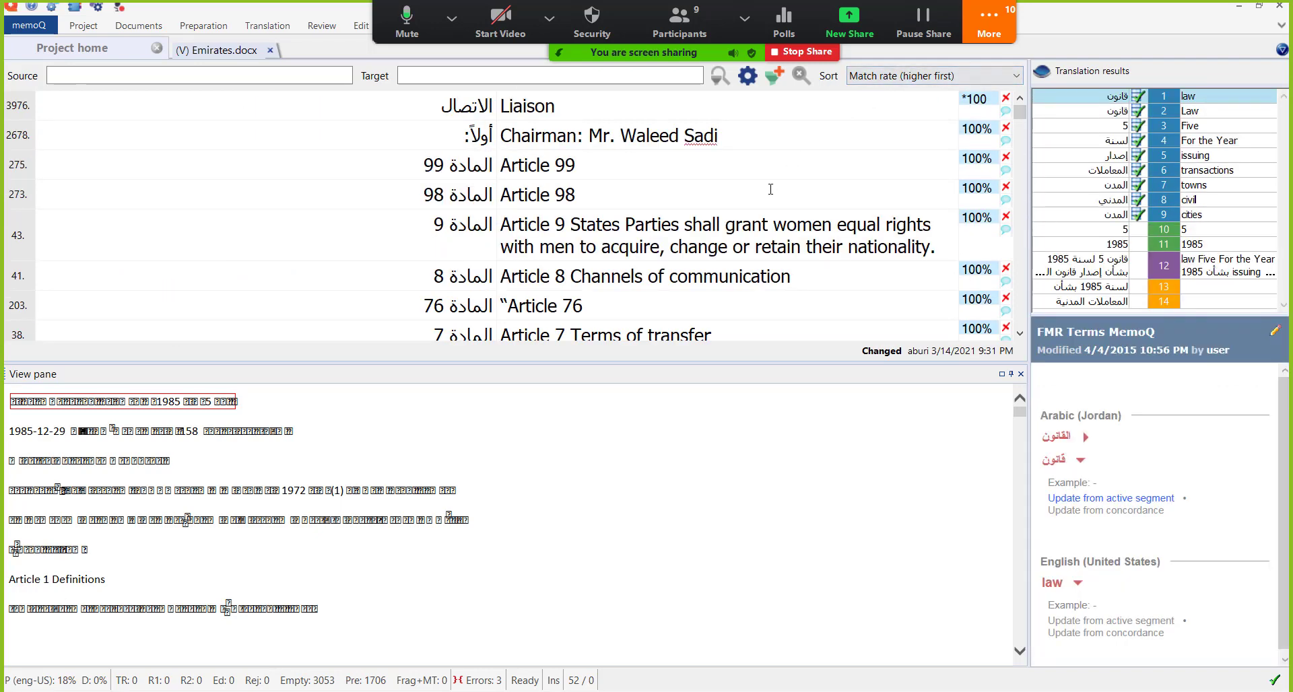
Step: Examine the sorted segments from the highest match rates down to the untranslated ones, comparing source and target texts
{"action": "scroll", "coordinate": [775, 182], "scroll_direction": "down", "scroll_amount": 5}
{"action": "scroll", "coordinate": [760, 206], "scroll_direction": "down", "scroll_amount": 3}
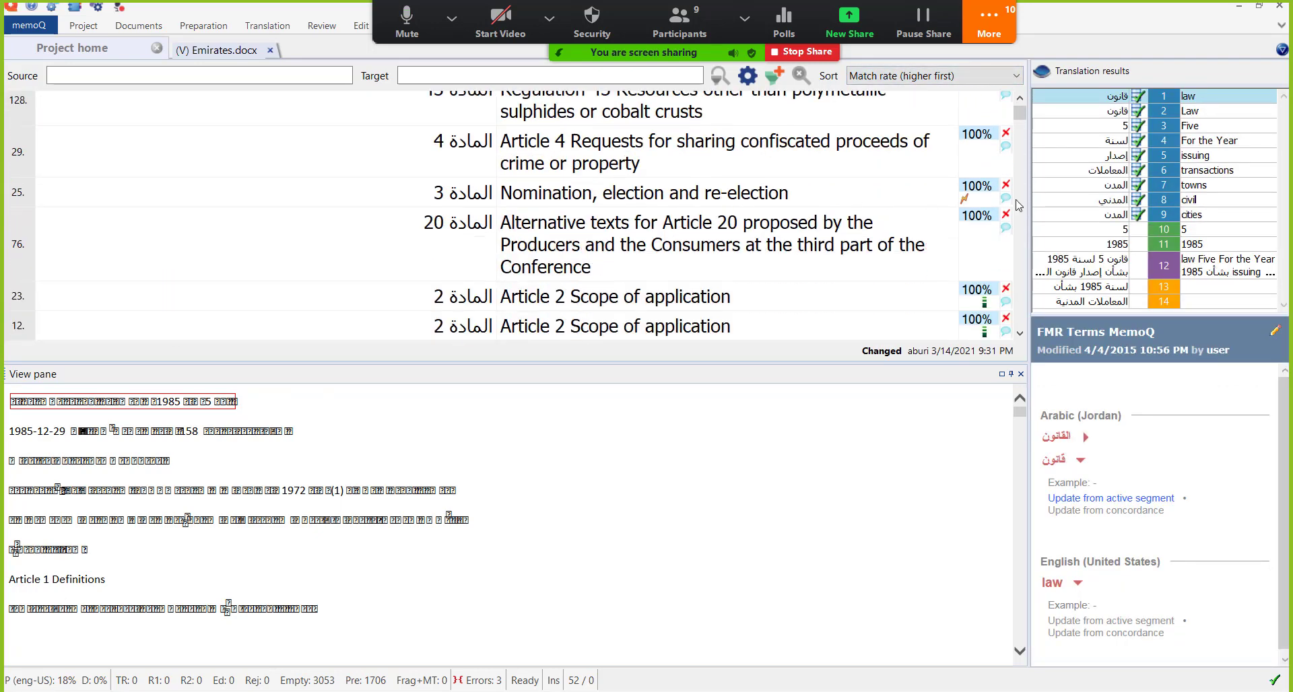
{"action": "scroll", "coordinate": [876, 209], "scroll_direction": "down", "scroll_amount": 5}
{"action": "scroll", "coordinate": [1021, 228], "scroll_direction": "down", "scroll_amount": 15}
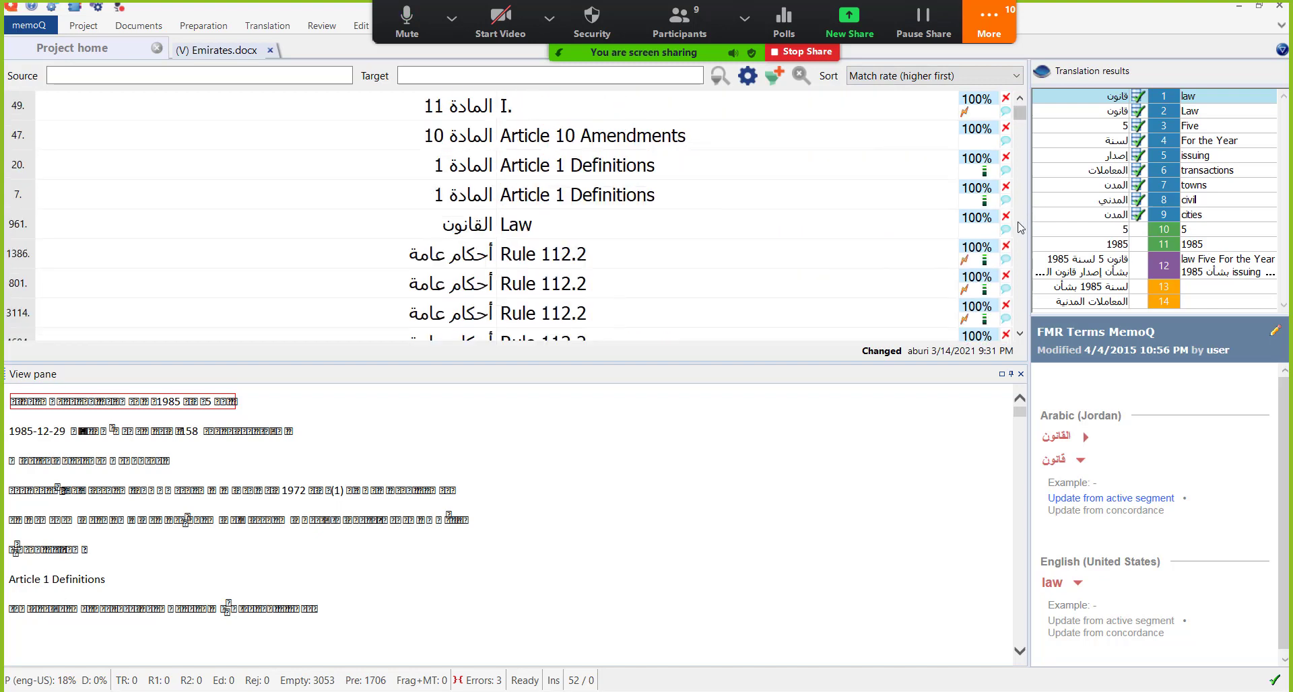
{"action": "scroll", "coordinate": [1021, 227], "scroll_direction": "down", "scroll_amount": 10}
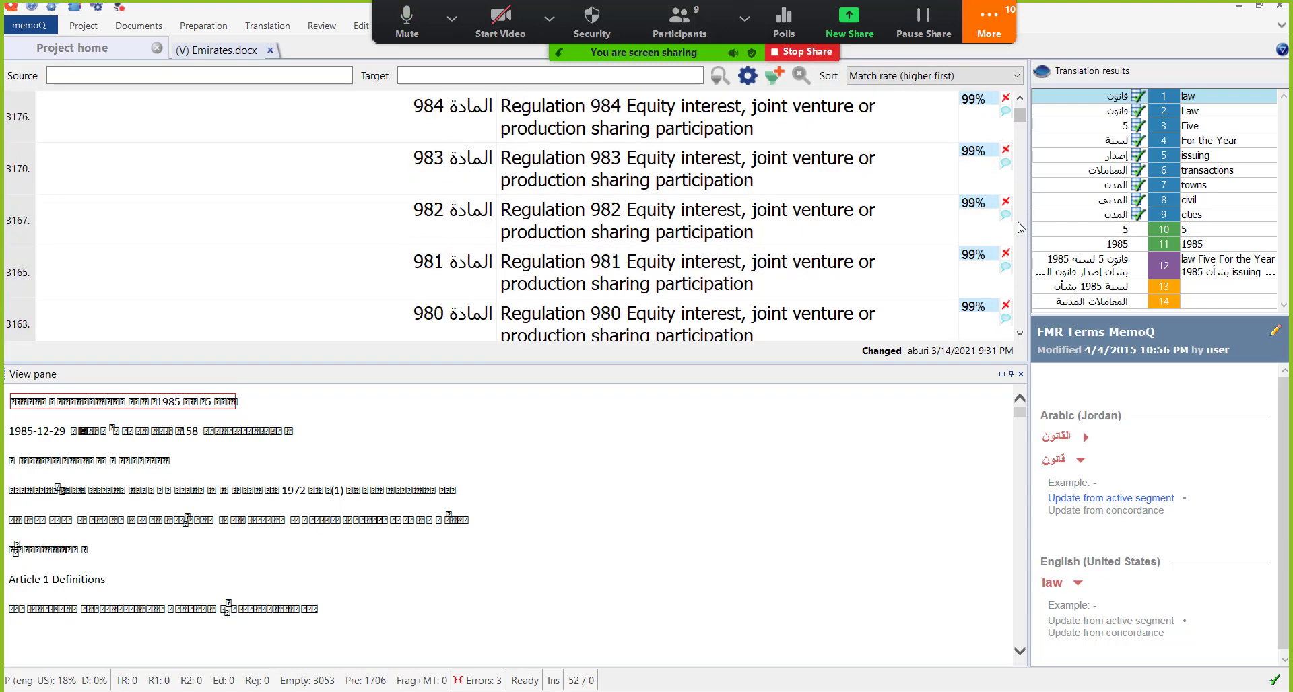
{"action": "scroll", "coordinate": [1020, 228], "scroll_direction": "down", "scroll_amount": 10}
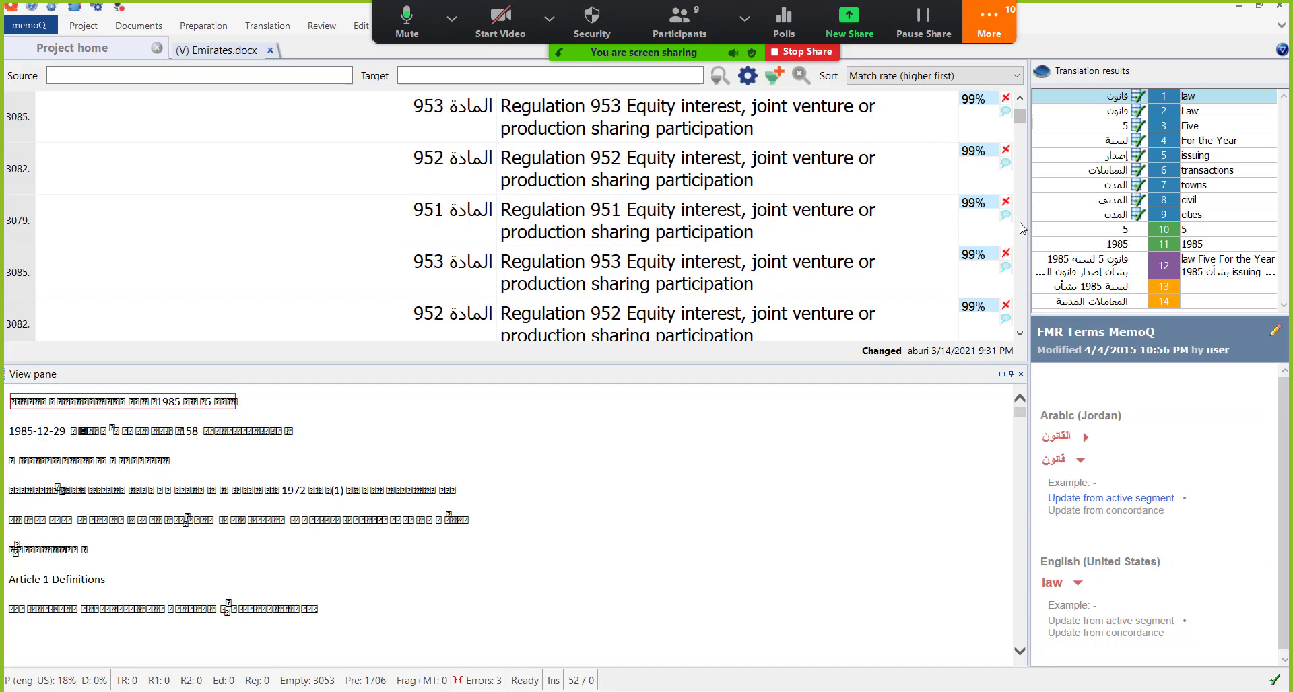
{"action": "scroll", "coordinate": [1021, 228], "scroll_direction": "down", "scroll_amount": 10}
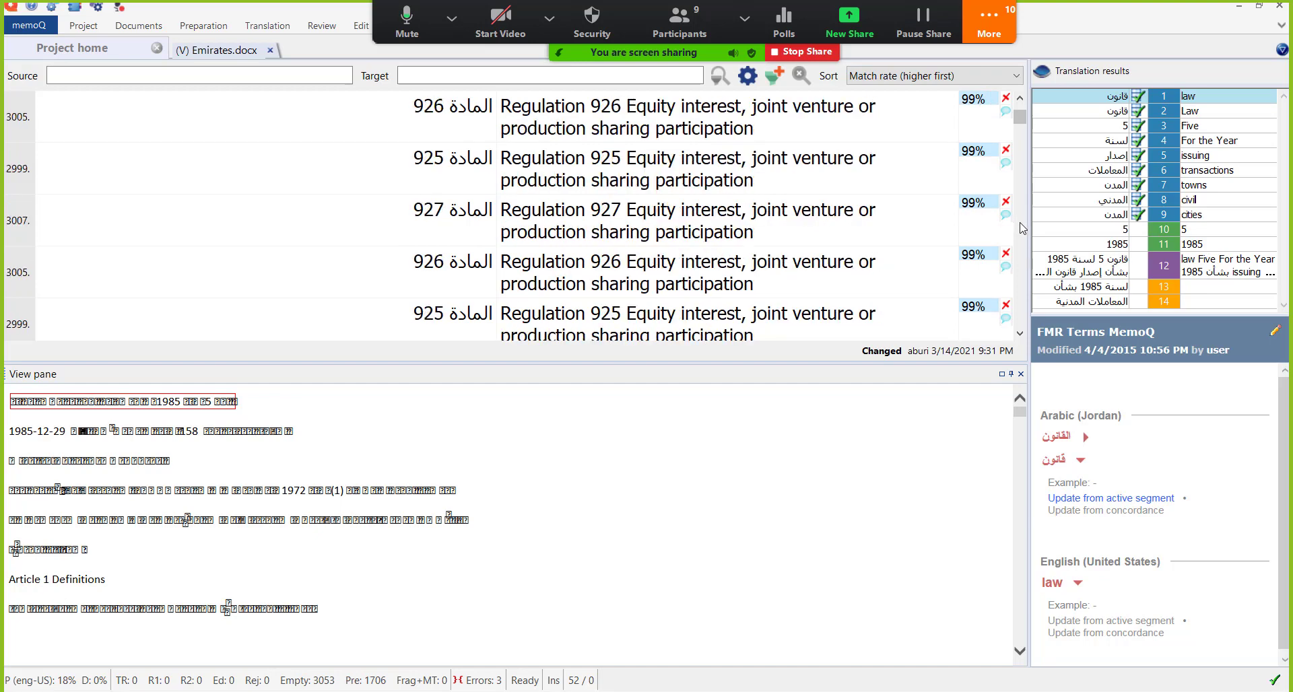
{"action": "scroll", "coordinate": [1021, 228], "scroll_direction": "down", "scroll_amount": 10}
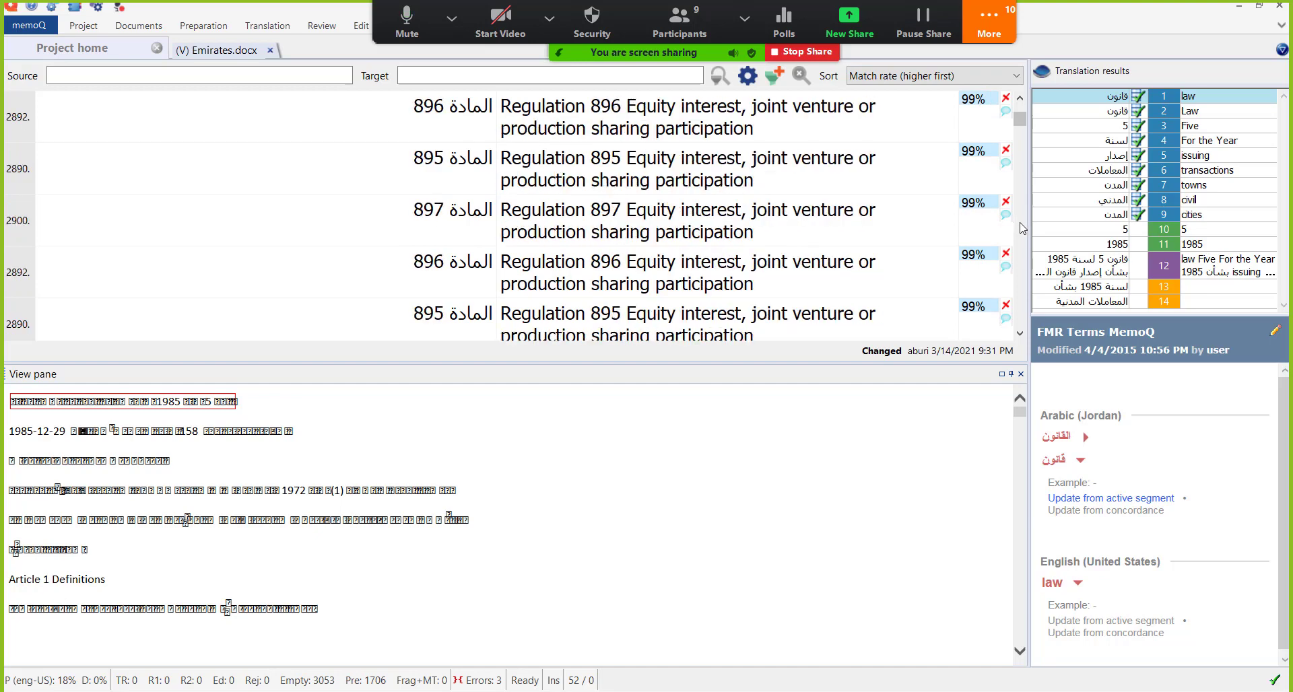
{"action": "scroll", "coordinate": [1020, 227], "scroll_direction": "down", "scroll_amount": 10}
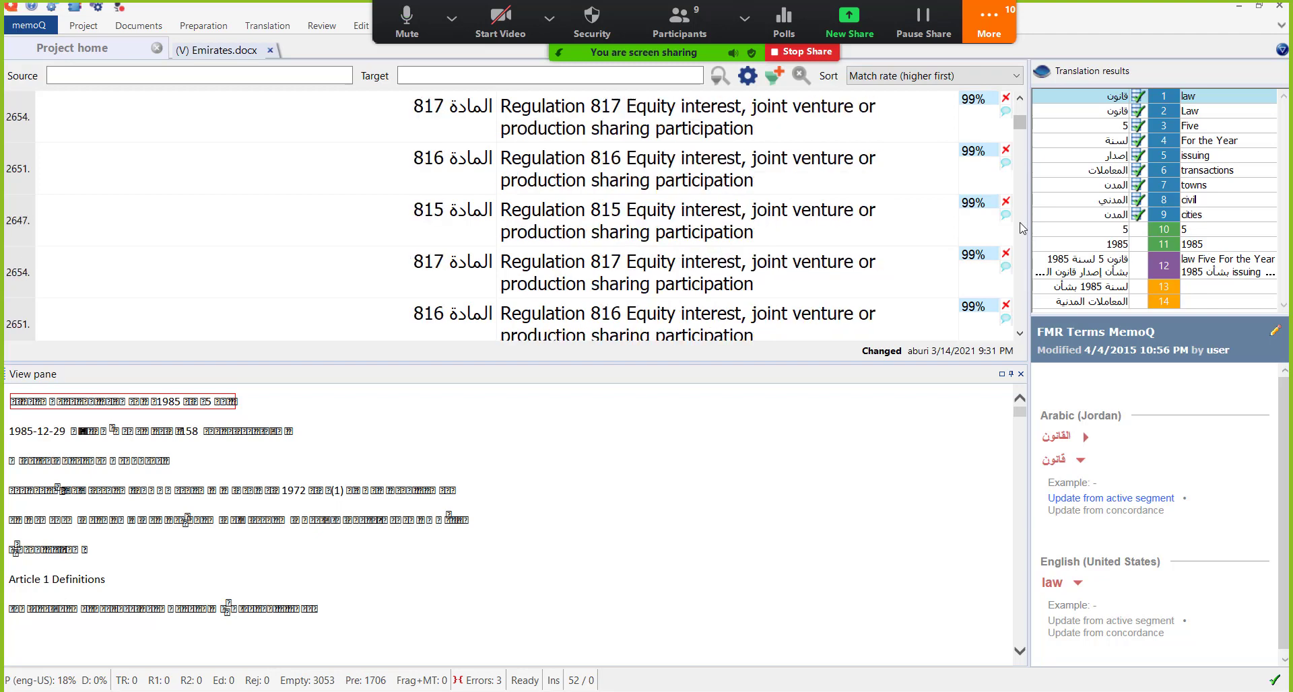
{"action": "scroll", "coordinate": [1021, 228], "scroll_direction": "down", "scroll_amount": 10}
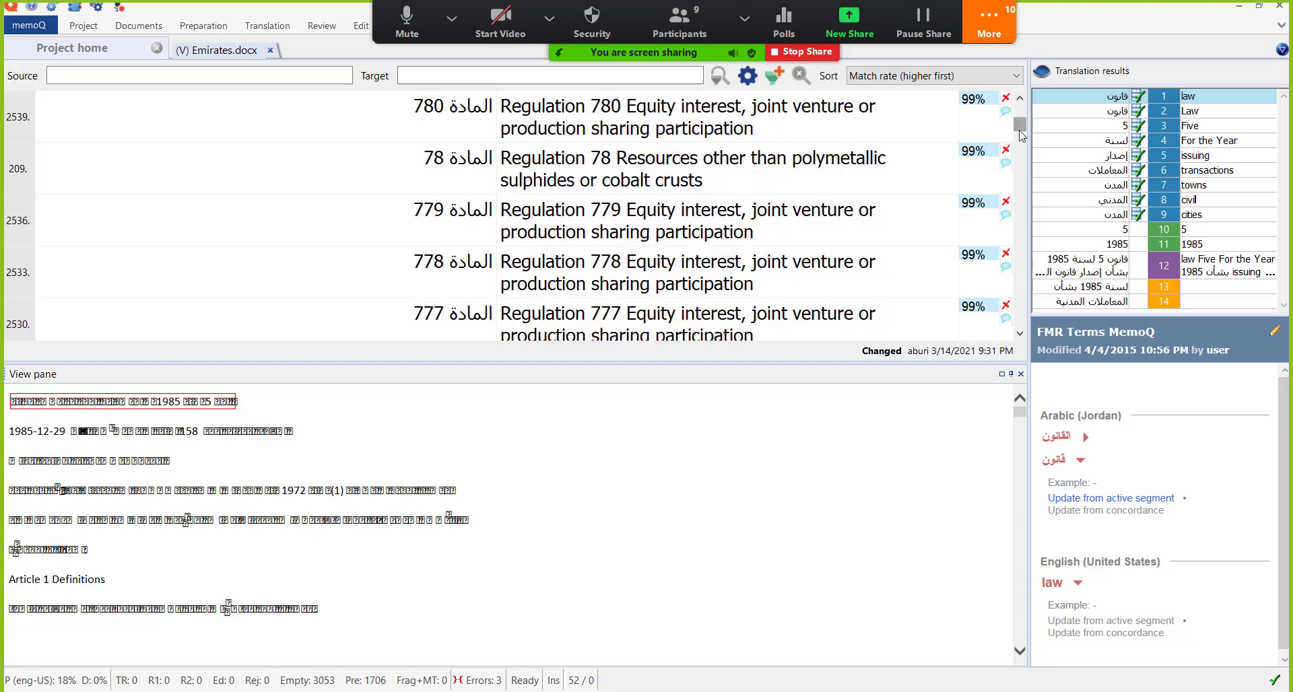
{"action": "left_click_drag", "start_coordinate": [1020, 133], "coordinate": [1022, 204]}
{"action": "scroll", "coordinate": [947, 233], "scroll_direction": "up", "scroll_amount": 6}
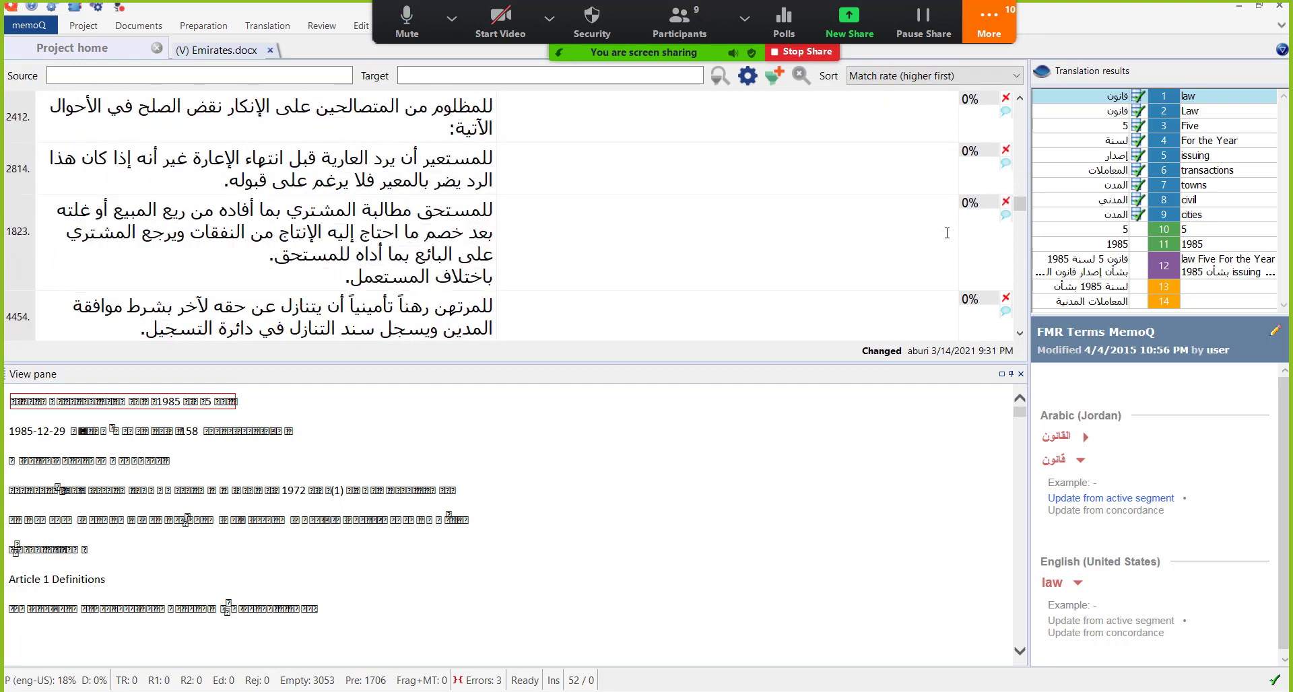
Step: Reset the Emirates.docx segment order to no sorting
{"action": "scroll", "coordinate": [947, 233], "scroll_direction": "up", "scroll_amount": 5}
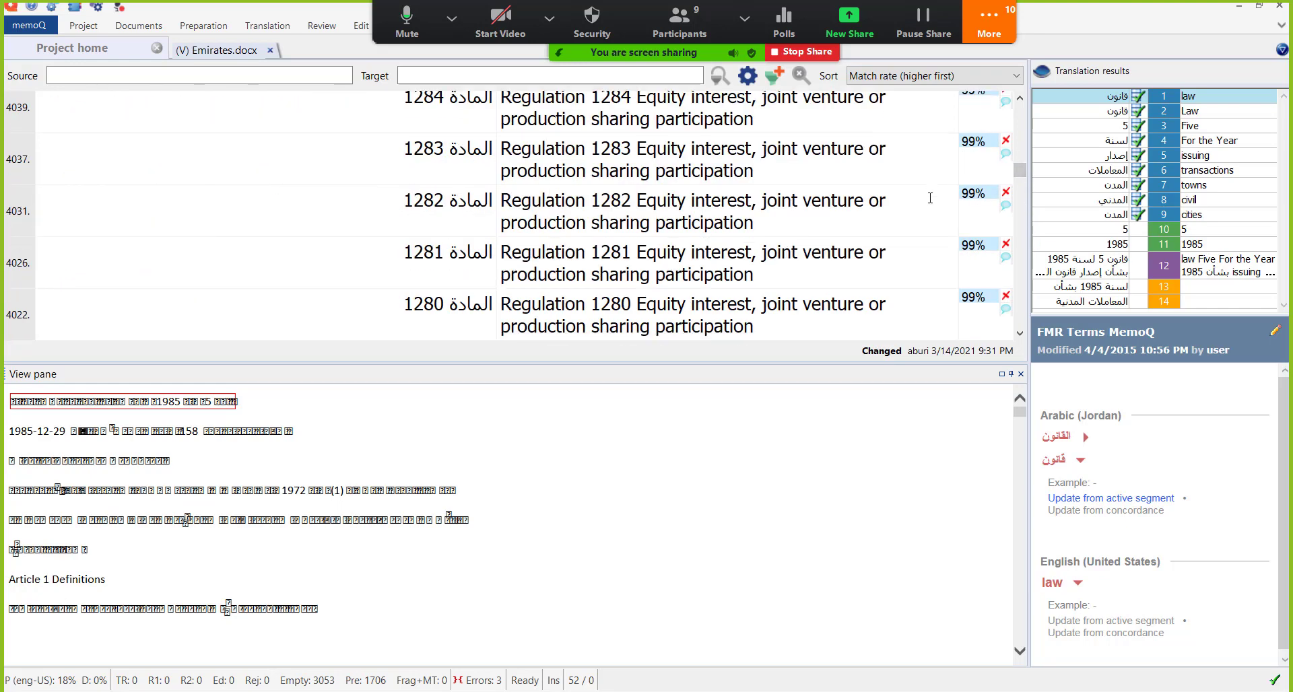
{"action": "scroll", "coordinate": [930, 198], "scroll_direction": "down", "scroll_amount": 8}
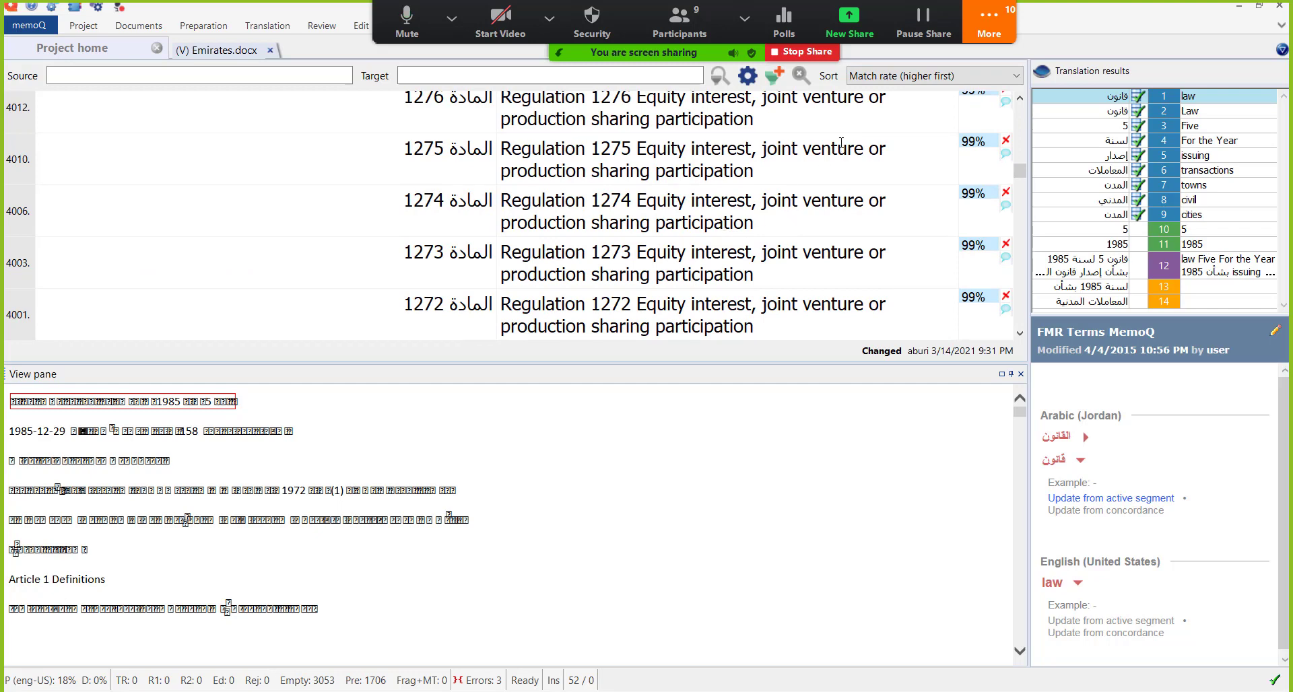
{"action": "left_click", "coordinate": [870, 78]}
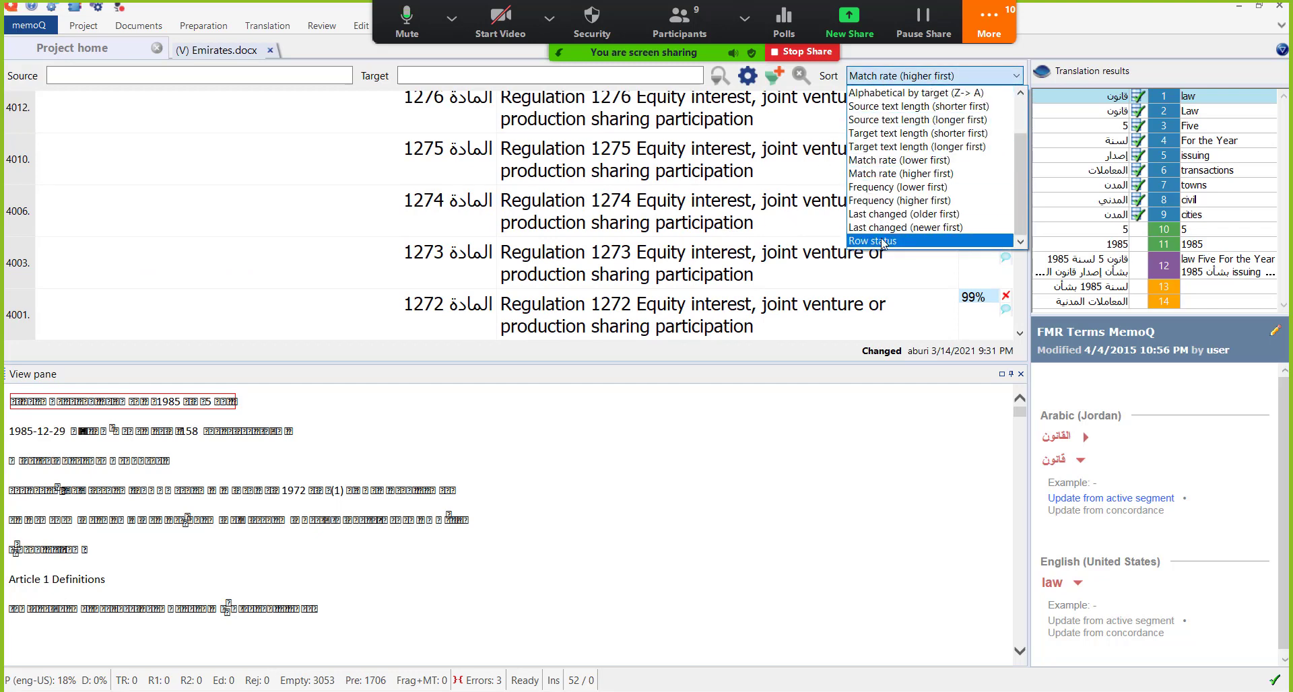
{"action": "scroll", "coordinate": [875, 161], "scroll_direction": "up", "scroll_amount": 5}
{"action": "left_click", "coordinate": [875, 93]}
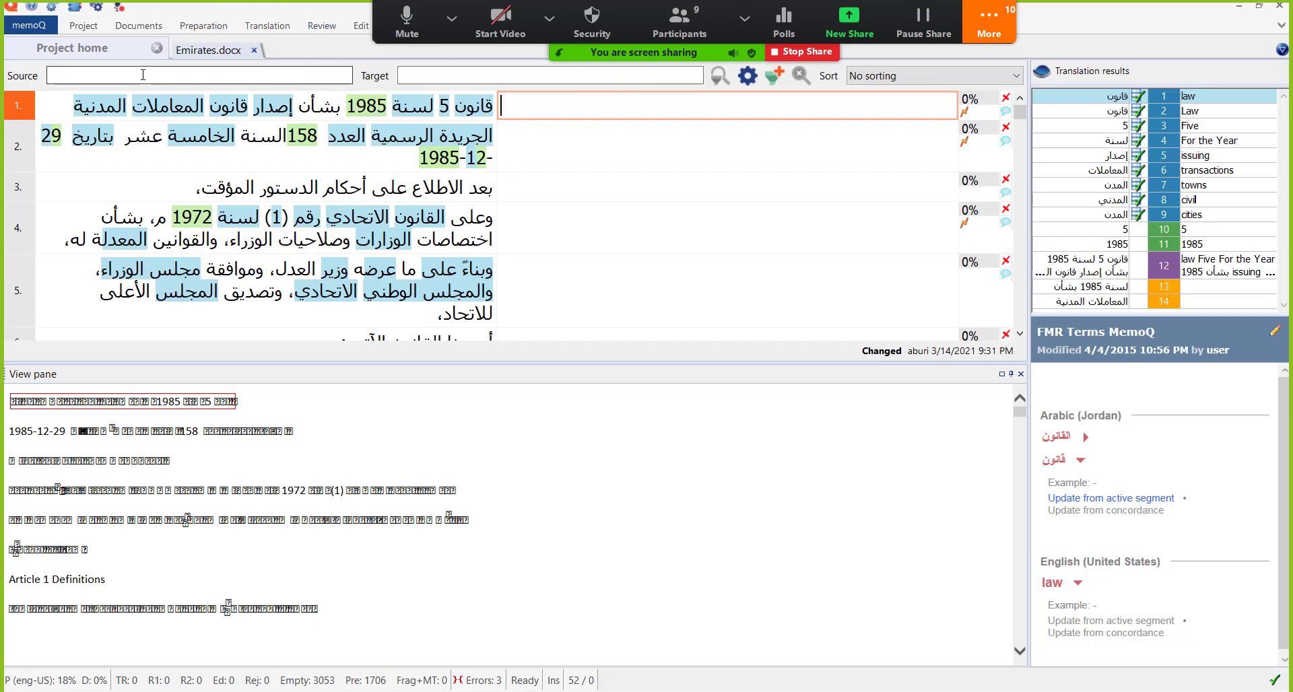
Step: Open the list of TM settings resources in the project's settings
{"action": "left_click", "coordinate": [96, 54]}
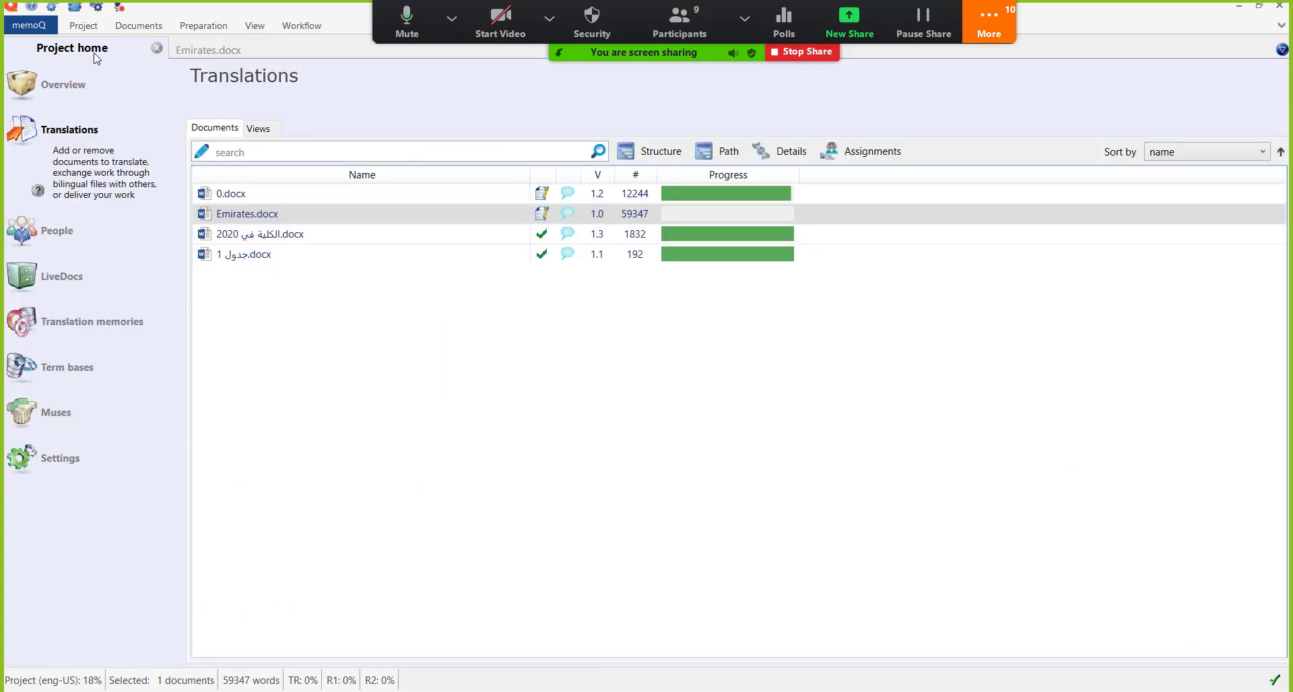
{"action": "left_click", "coordinate": [36, 324]}
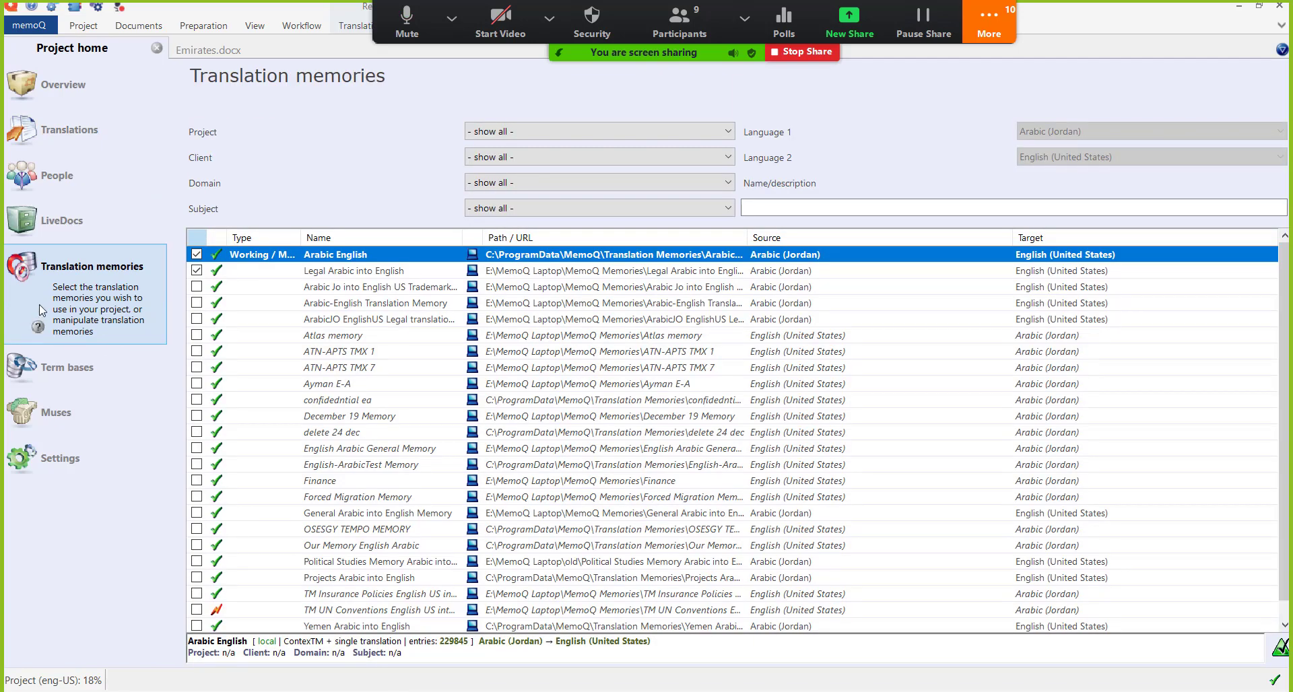
{"action": "left_click", "coordinate": [69, 461]}
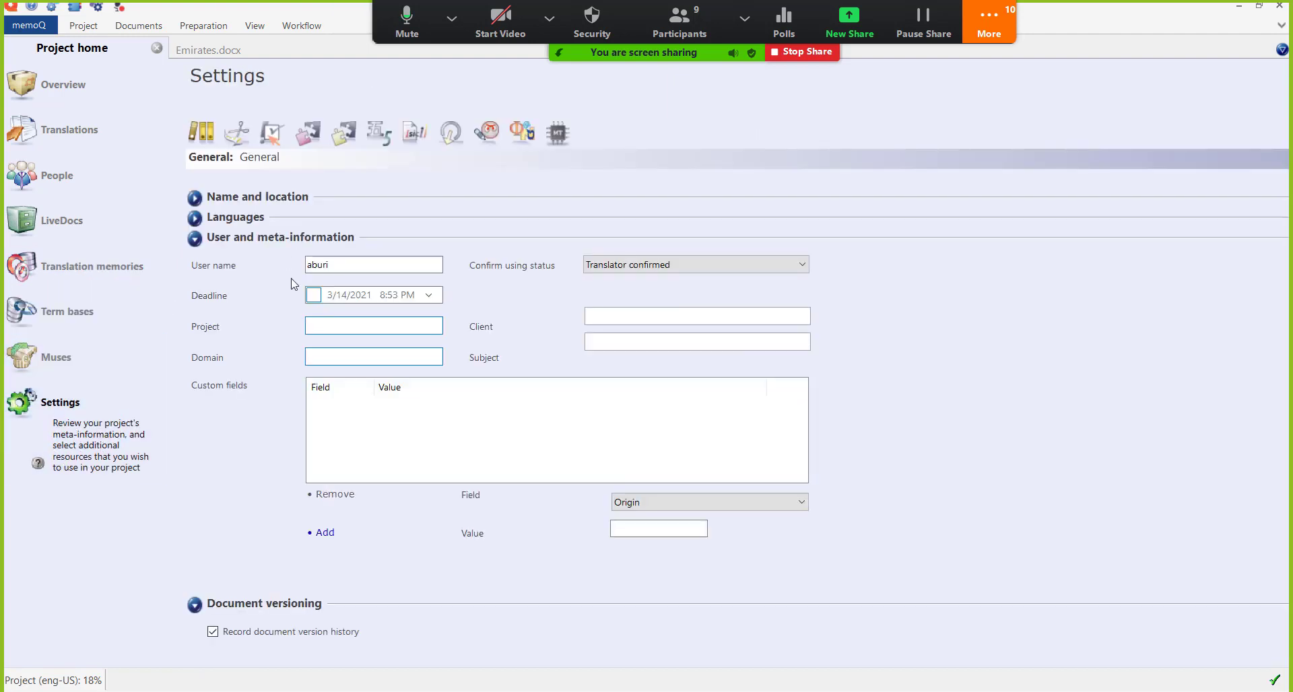
{"action": "left_click", "coordinate": [236, 132]}
{"action": "left_click", "coordinate": [269, 135]}
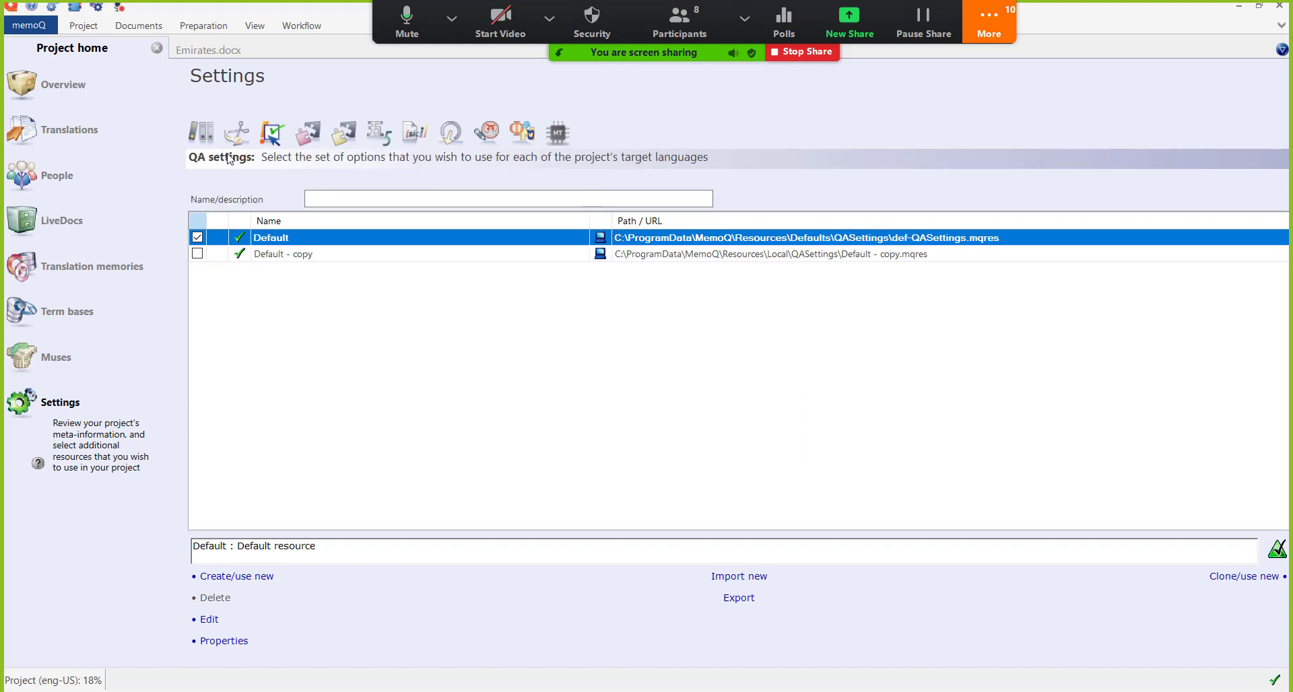
{"action": "left_click", "coordinate": [308, 132]}
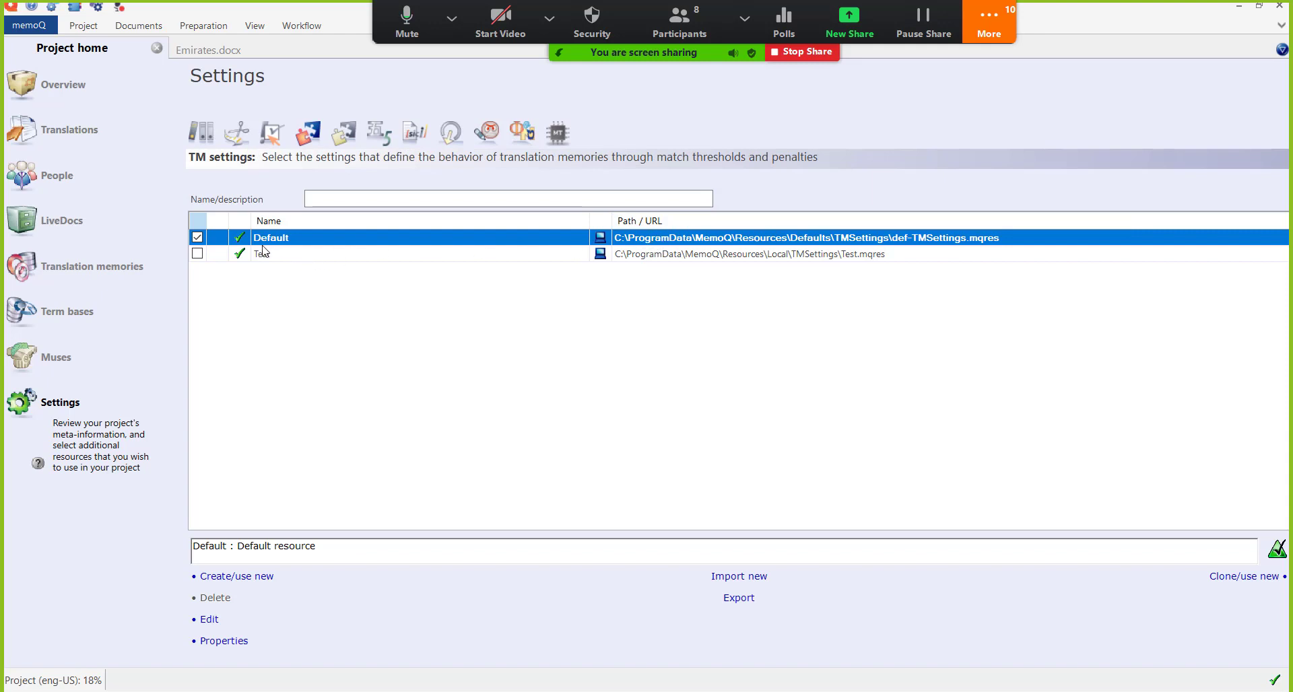
Step: Clone the Default TM settings into a new local resource named Default - copy
{"action": "double_click", "coordinate": [319, 240]}
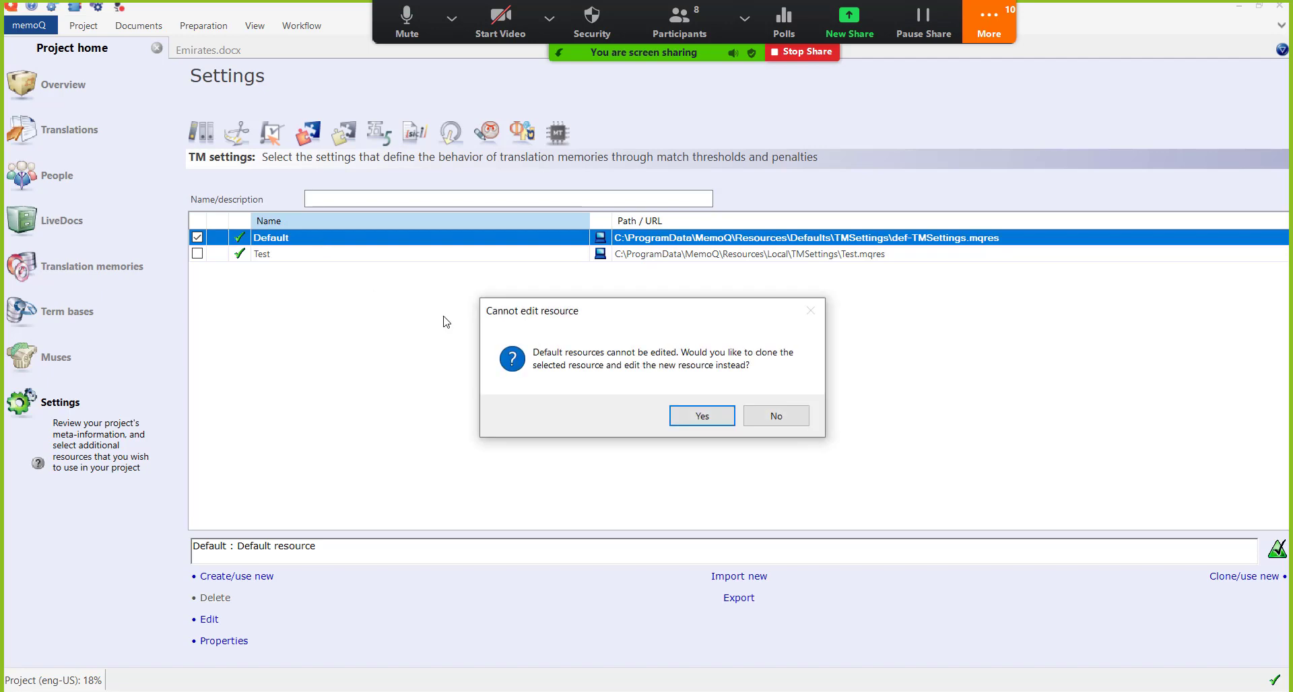
{"action": "left_click", "coordinate": [697, 414]}
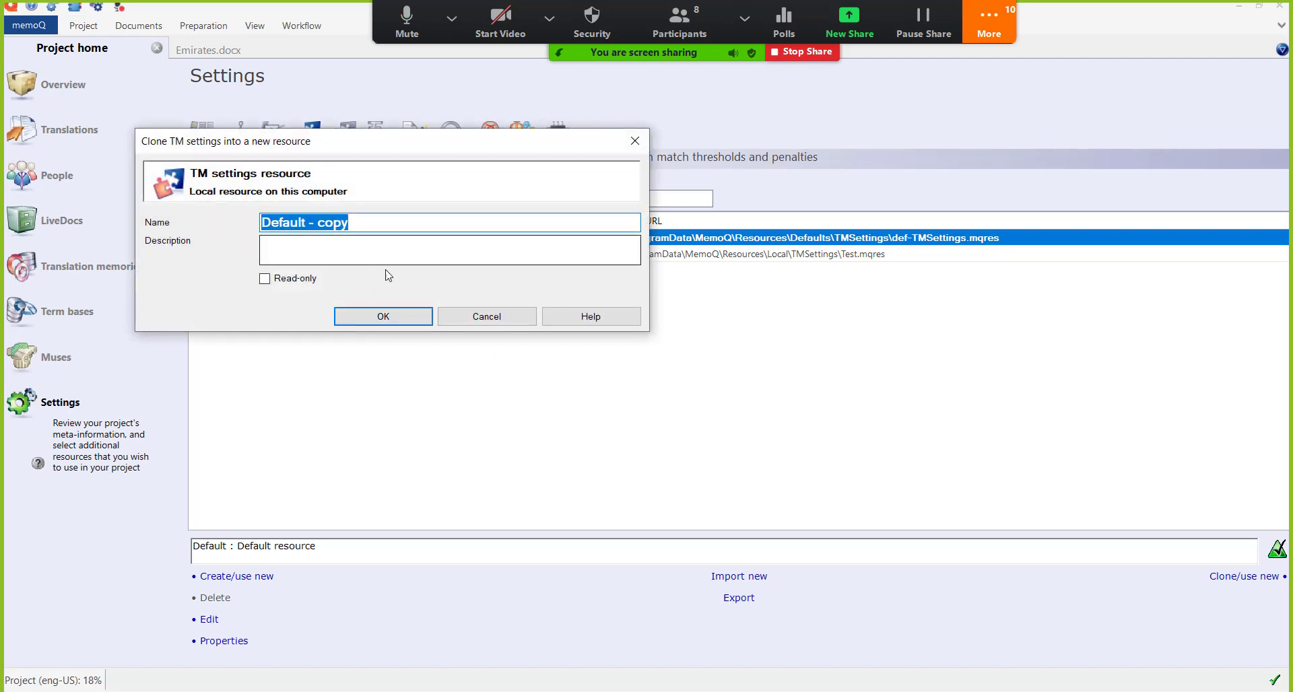
{"action": "left_click", "coordinate": [389, 318]}
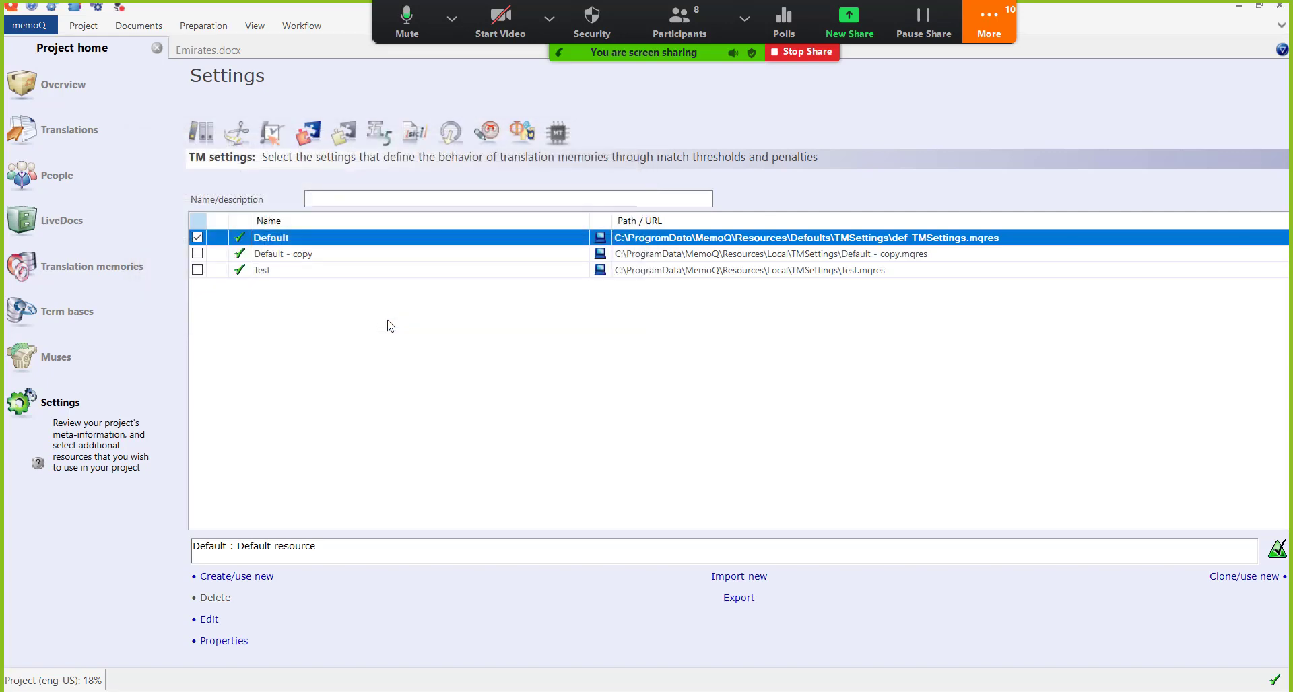
{"action": "left_click", "coordinate": [284, 244]}
{"action": "right_click", "coordinate": [284, 243]}
{"action": "left_click", "coordinate": [318, 278]}
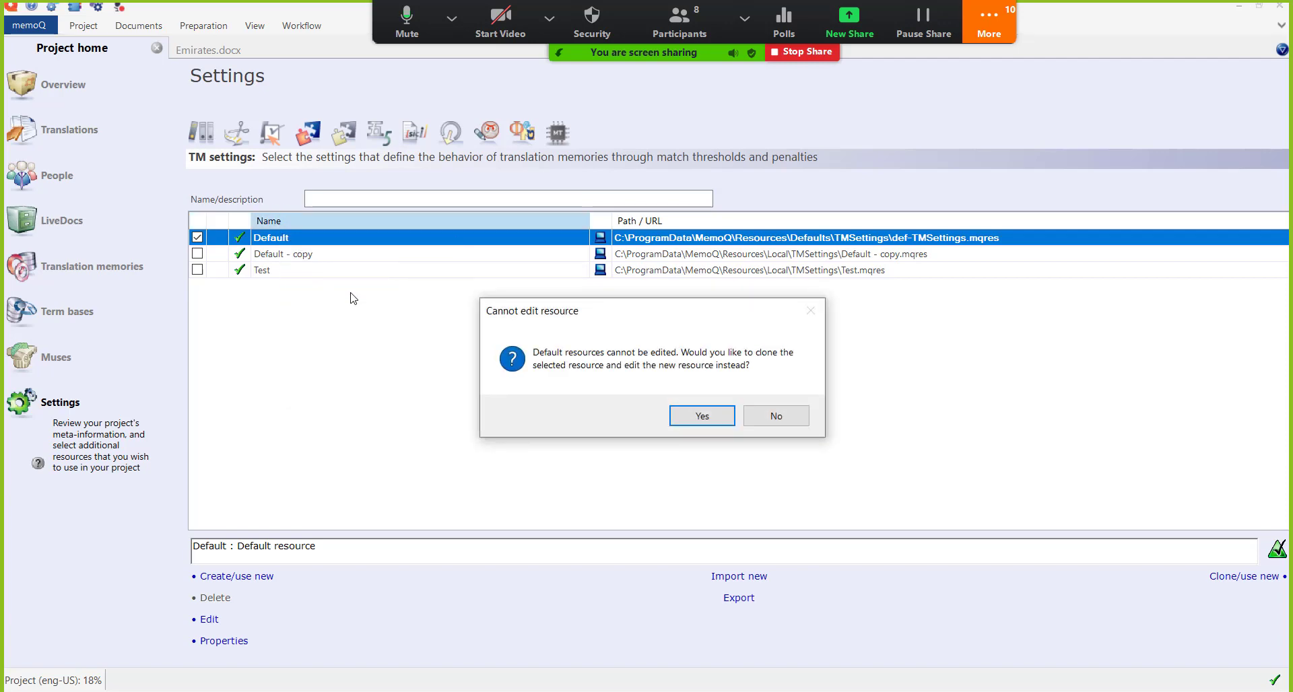
{"action": "left_click", "coordinate": [773, 413]}
Step: Check the resource properties of the Default TM settings
{"action": "right_click", "coordinate": [327, 232]}
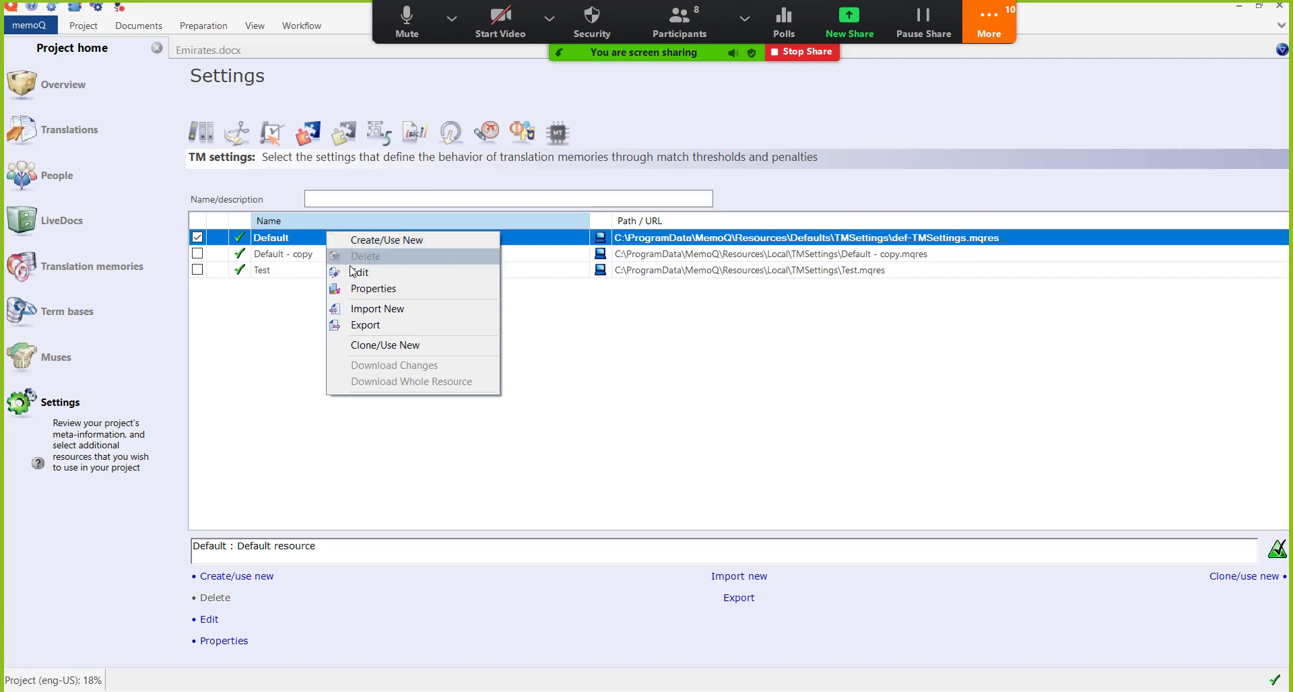
{"action": "left_click", "coordinate": [374, 289]}
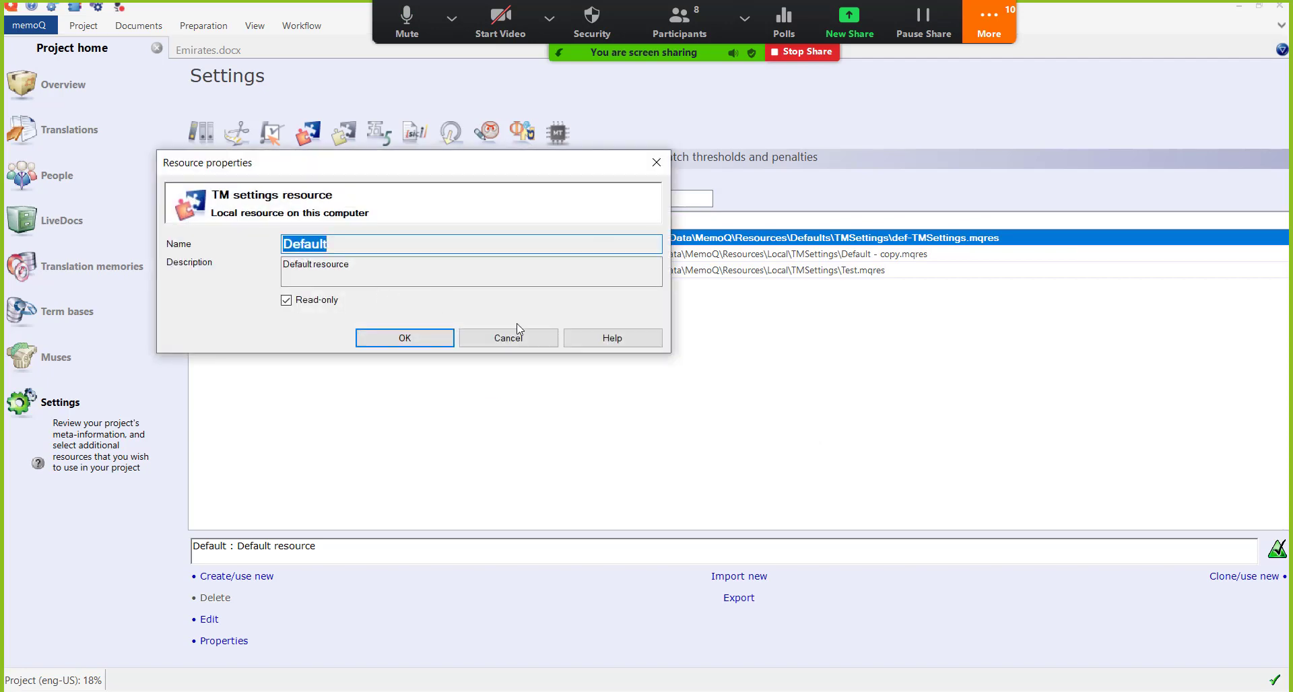
{"action": "left_click", "coordinate": [405, 338]}
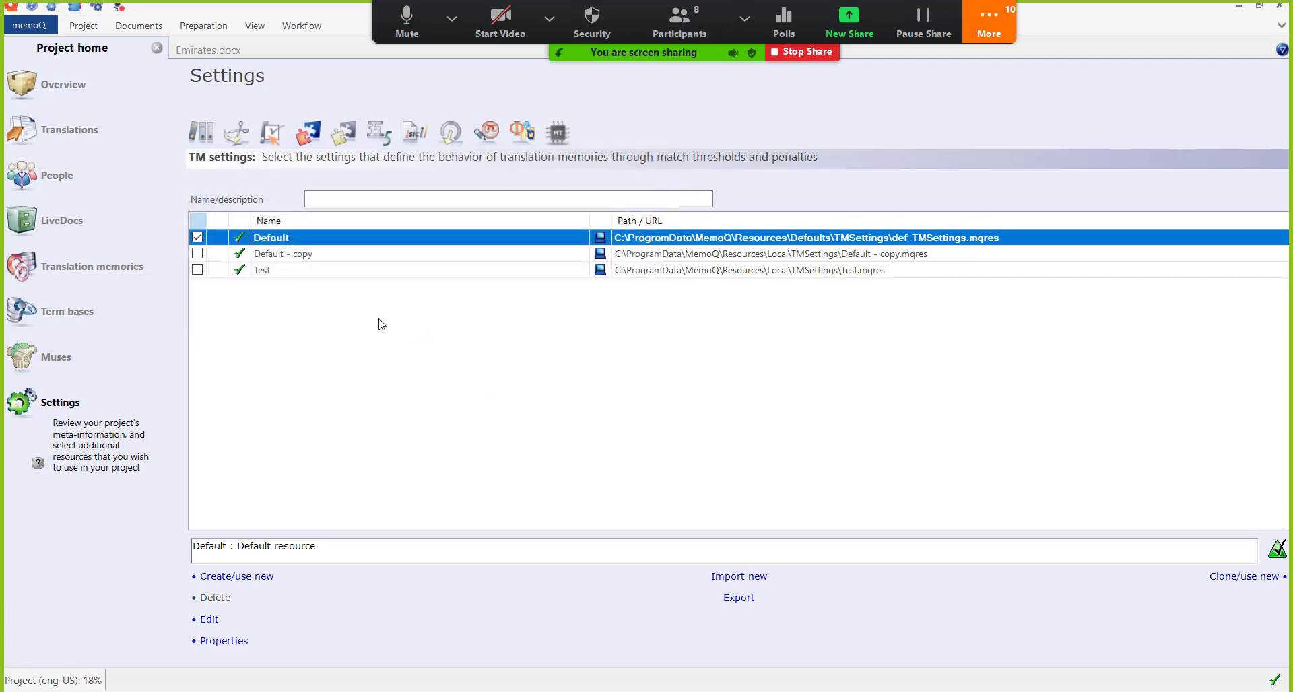
{"action": "right_click", "coordinate": [283, 245]}
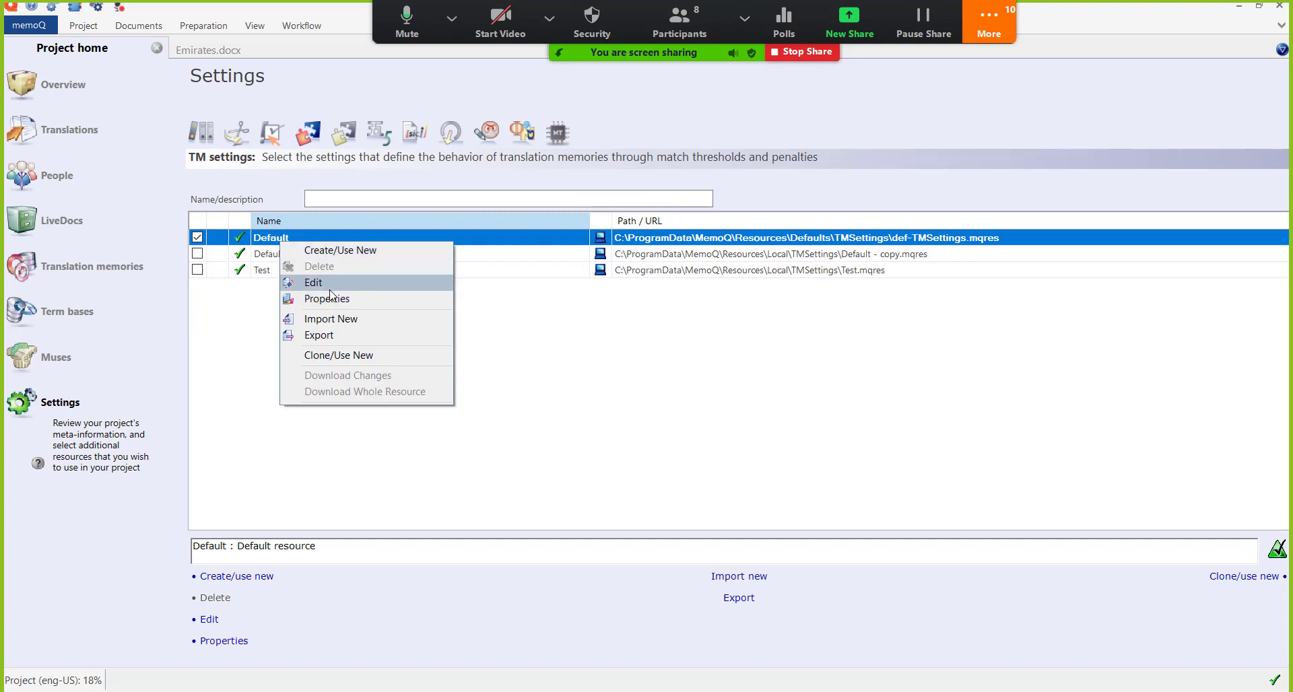
{"action": "left_click", "coordinate": [258, 305]}
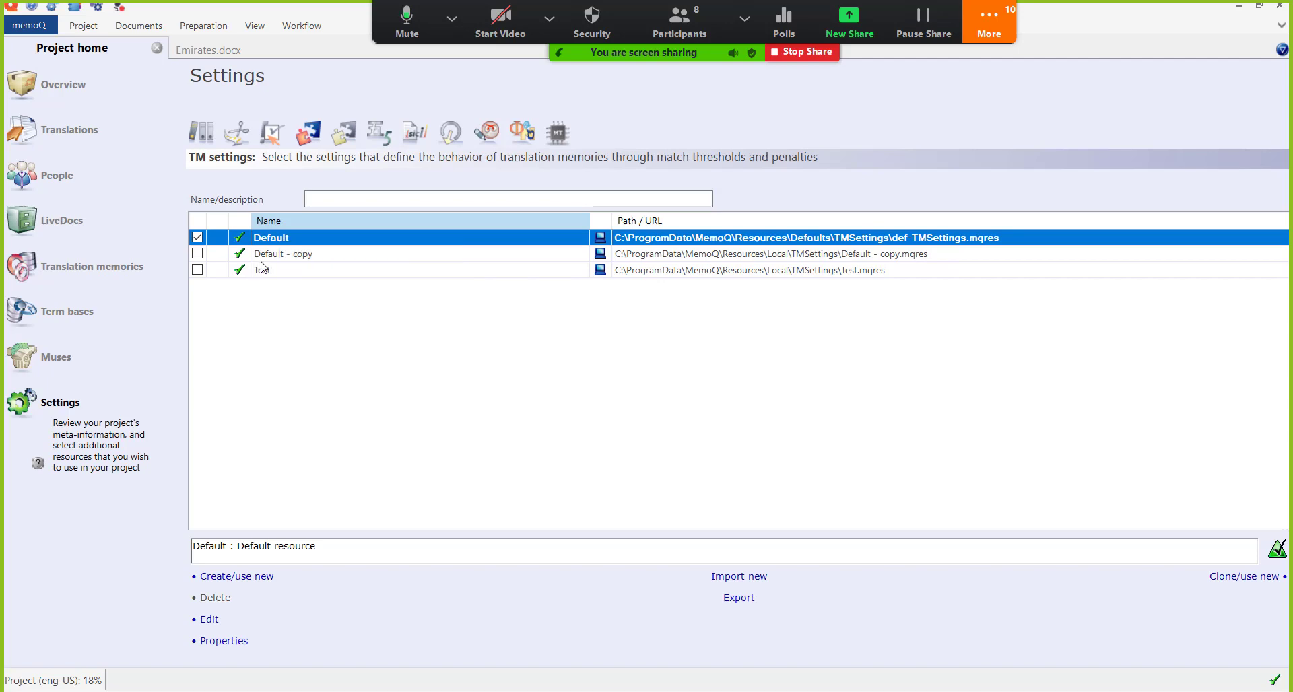
Step: Make Default - copy the project's TM settings and set its minimum match threshold to 50 and good match threshold to 70
{"action": "left_click", "coordinate": [300, 254]}
{"action": "left_click", "coordinate": [197, 253]}
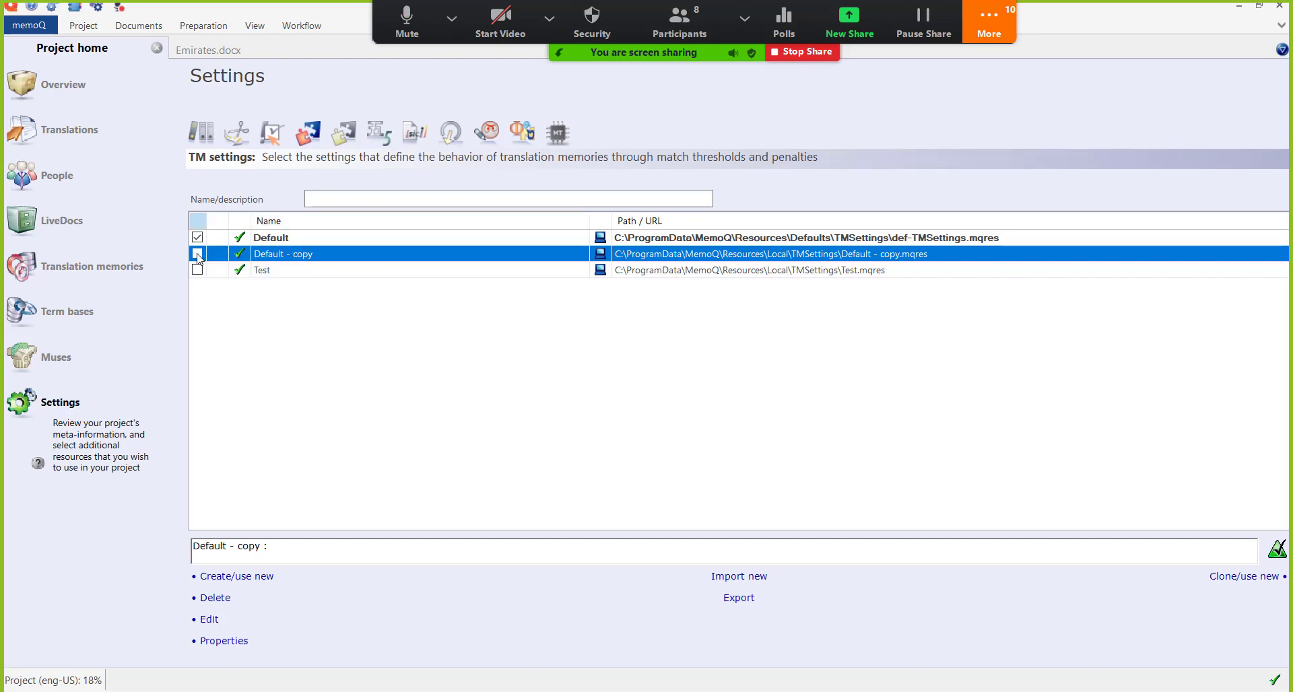
{"action": "right_click", "coordinate": [321, 239]}
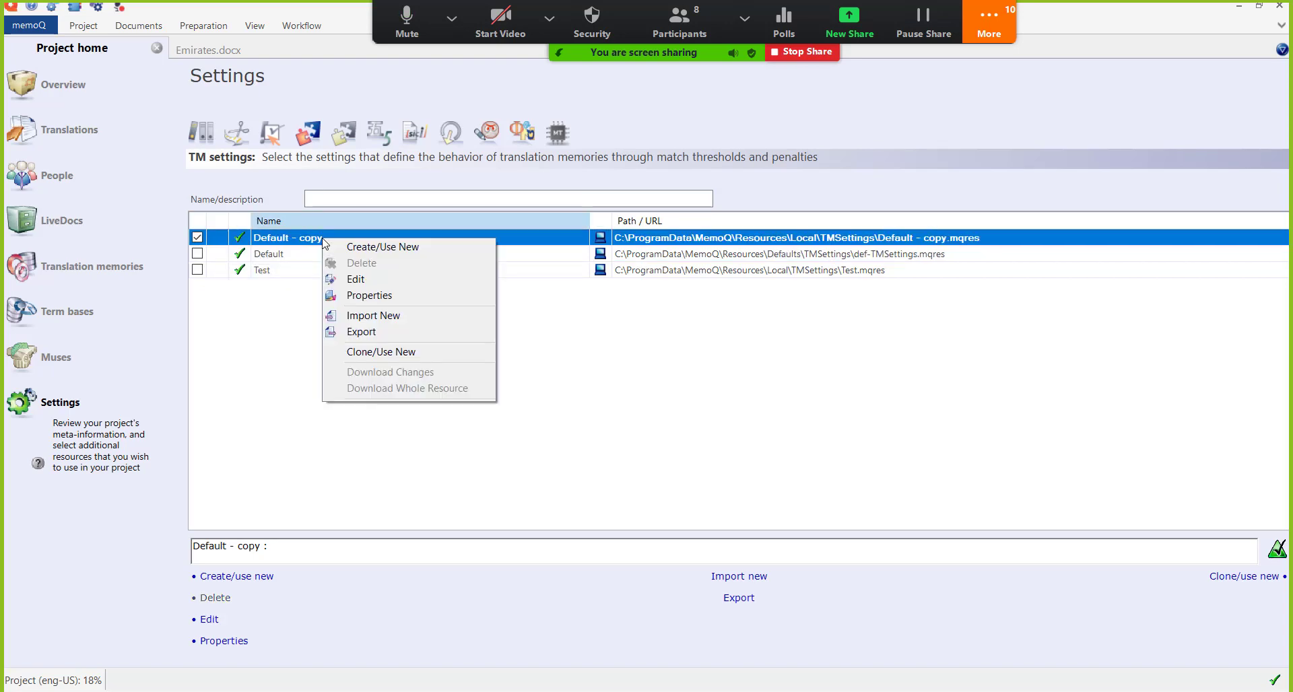
{"action": "left_click", "coordinate": [385, 288]}
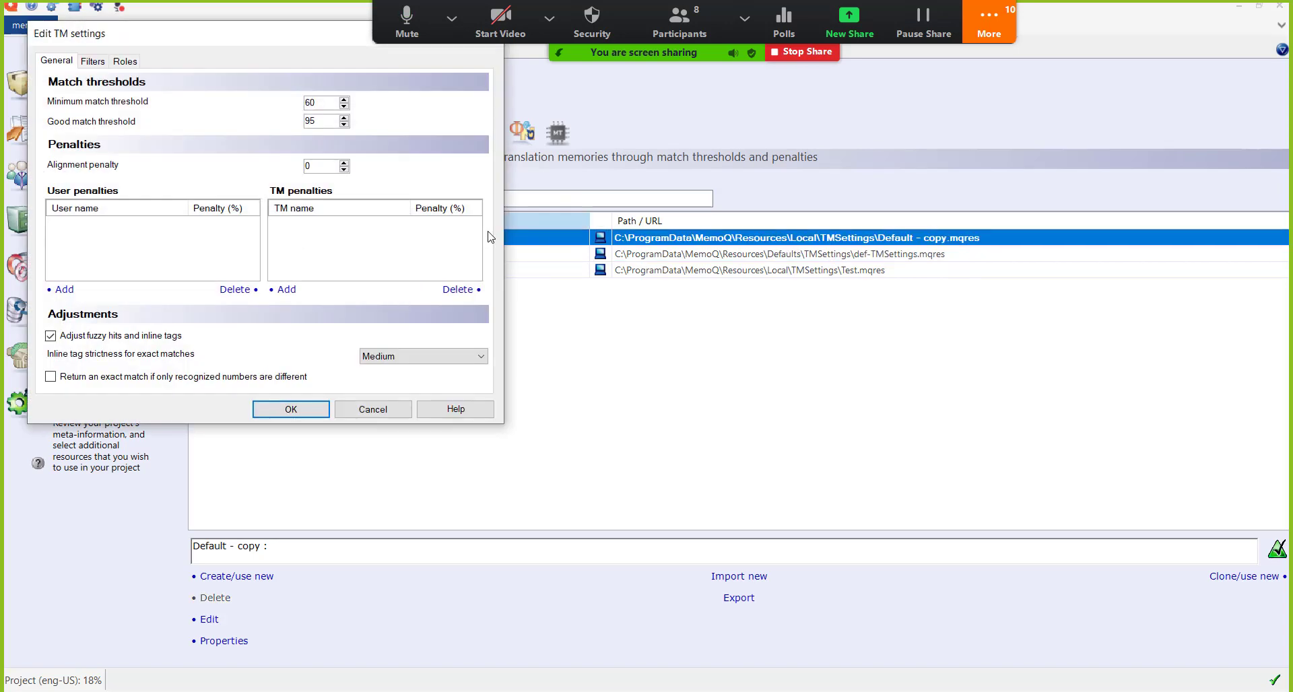
{"action": "left_click_drag", "start_coordinate": [262, 37], "coordinate": [486, 149]}
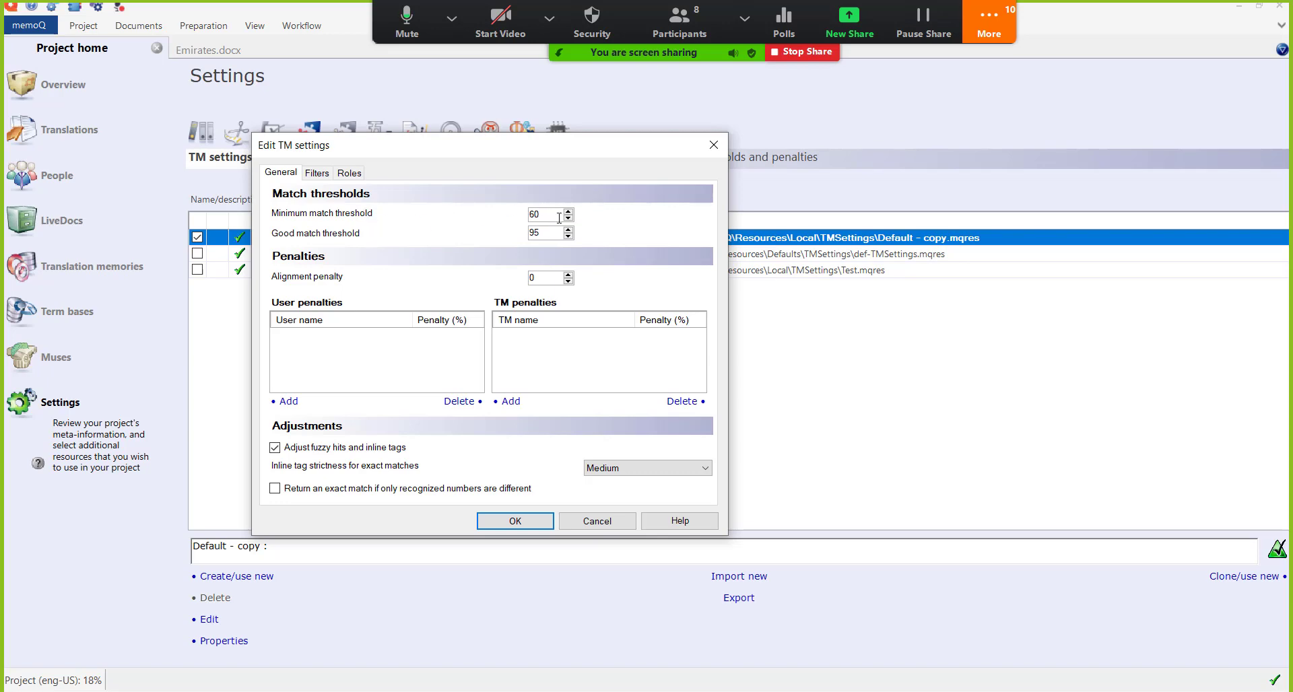
{"action": "left_click_drag", "start_coordinate": [549, 214], "coordinate": [515, 213]}
{"action": "double_click", "coordinate": [533, 236]}
{"action": "left_click", "coordinate": [687, 27]}
{"action": "scroll", "coordinate": [633, 334], "scroll_direction": "down", "scroll_amount": 3}
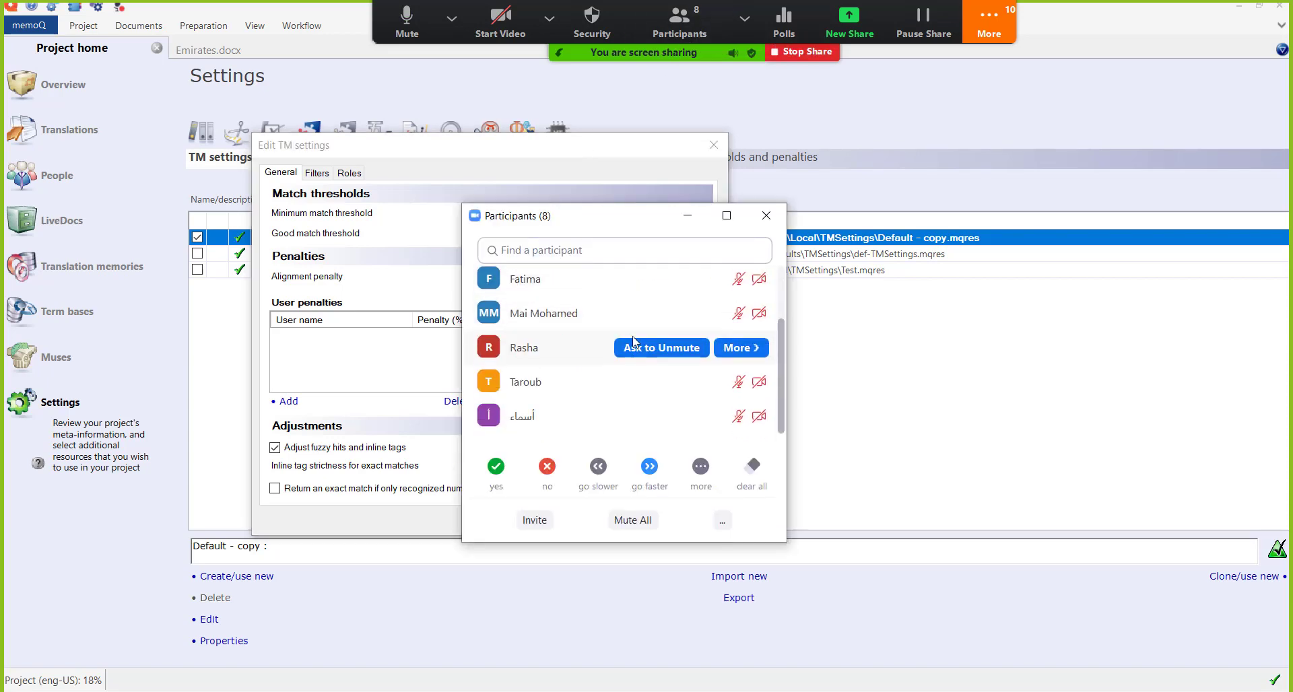
{"action": "left_click", "coordinate": [688, 216]}
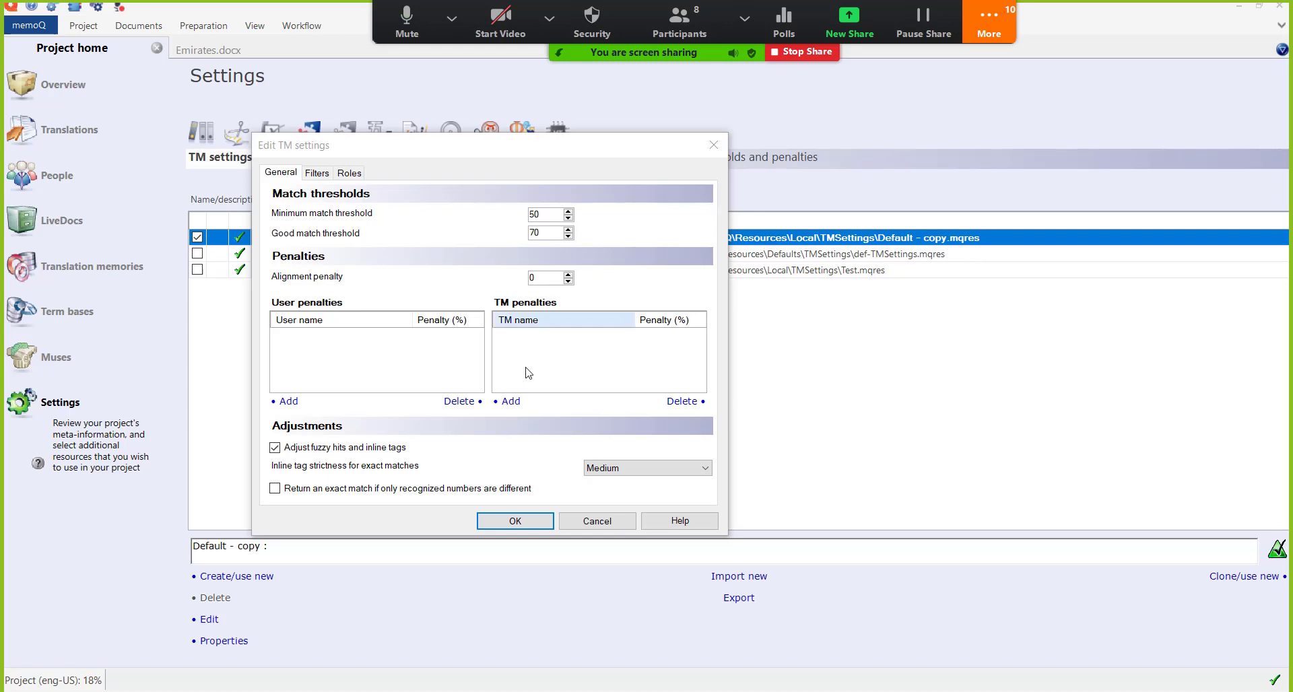
Step: Save the edited TM settings and pre-translate the active document Emirates.docx using good TM or corpus matches, with automatic joining and splitting of segments
{"action": "left_click", "coordinate": [516, 520]}
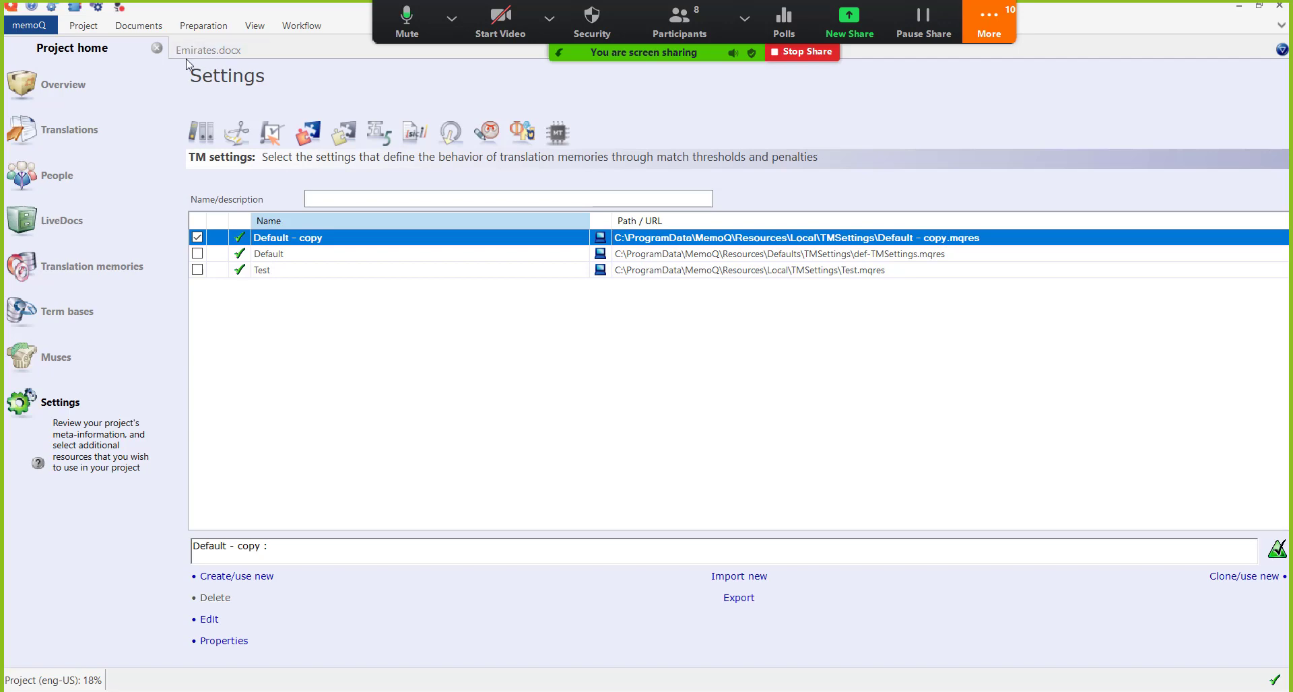
{"action": "left_click", "coordinate": [206, 51]}
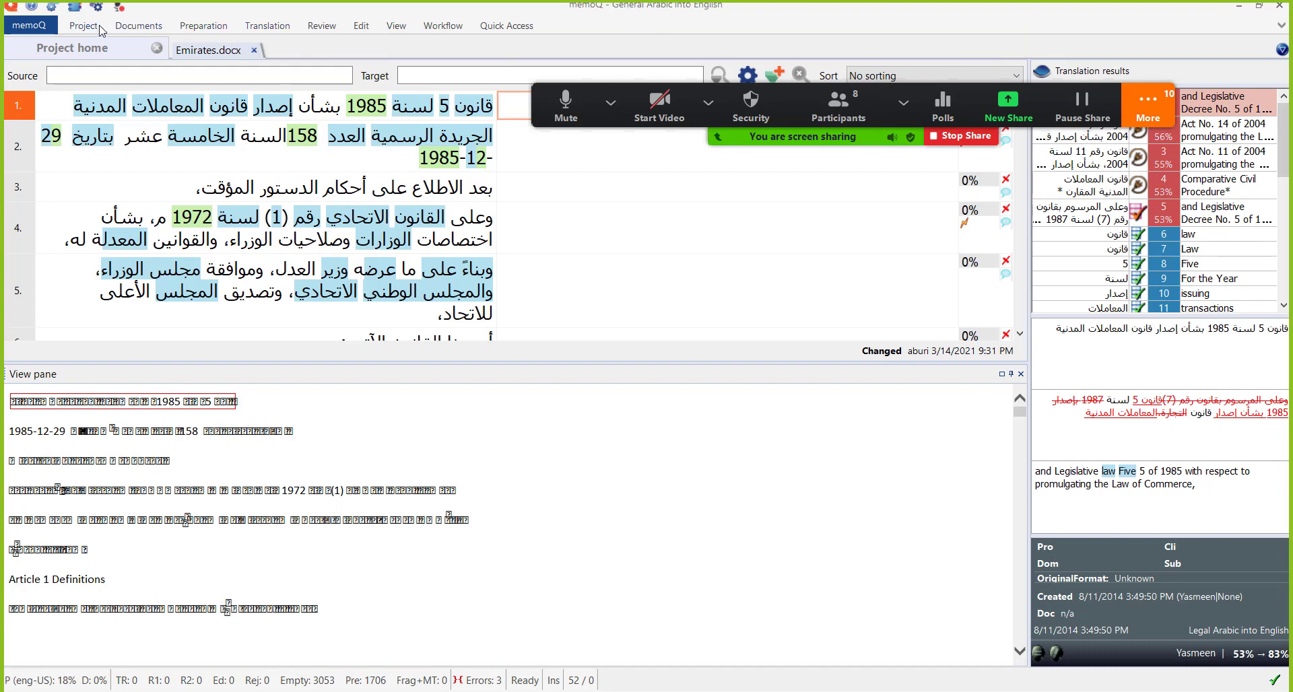
{"action": "left_click", "coordinate": [212, 31]}
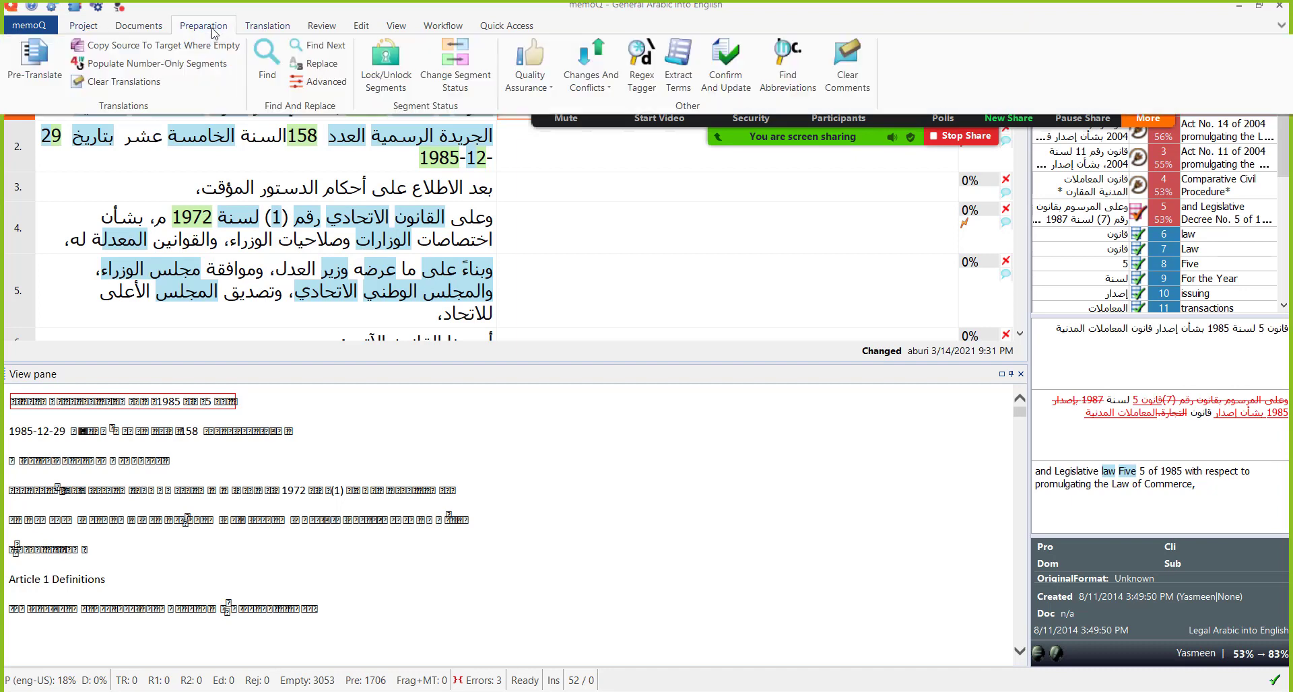
{"action": "left_click", "coordinate": [27, 57]}
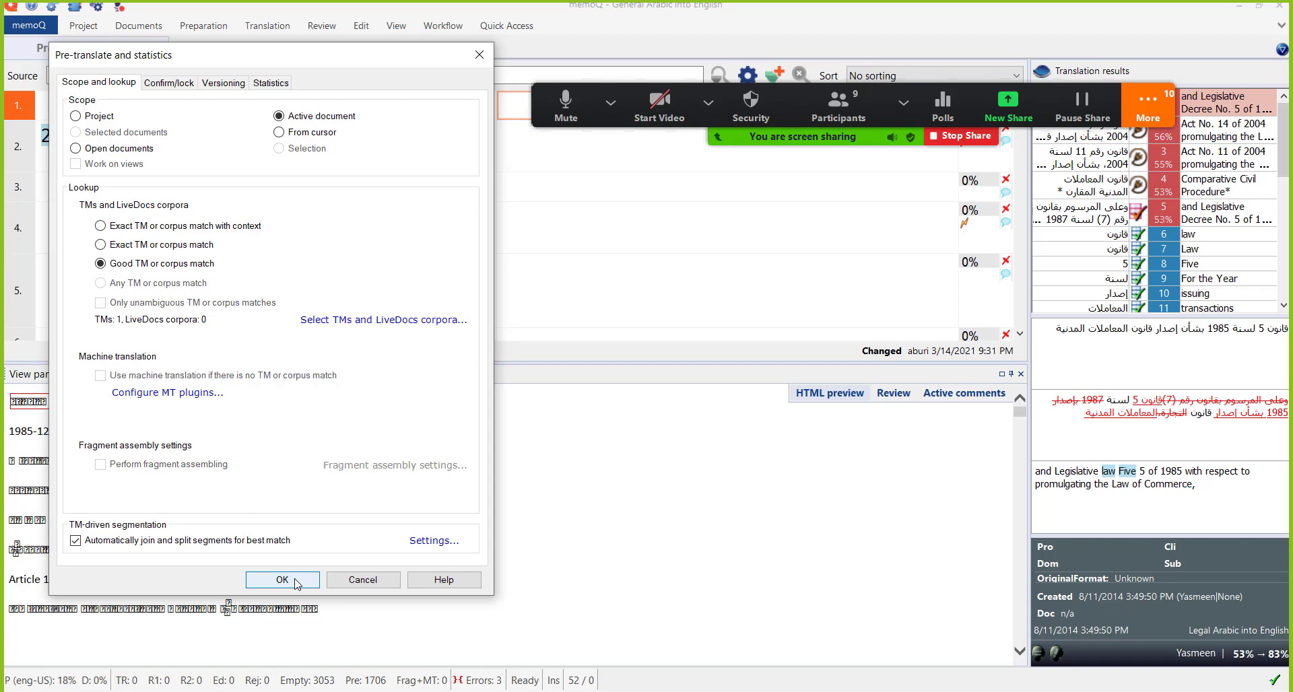
{"action": "left_click", "coordinate": [292, 583]}
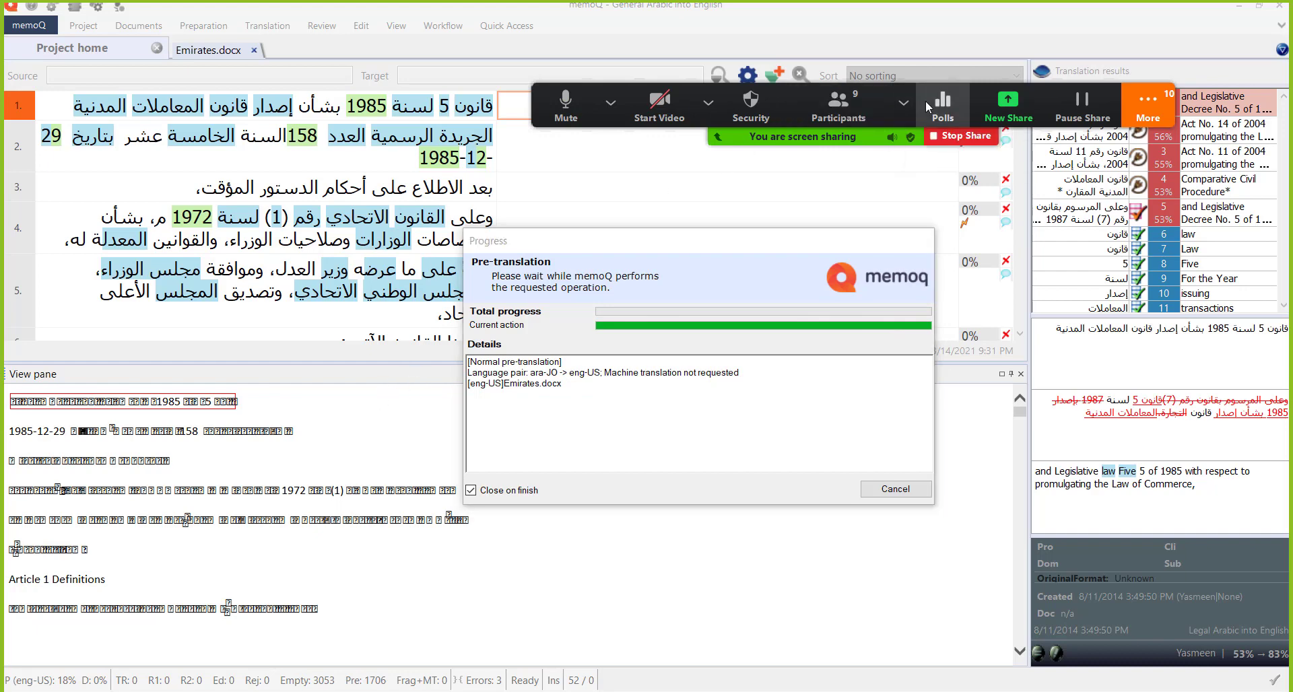
{"action": "left_click_drag", "start_coordinate": [920, 106], "coordinate": [939, 29]}
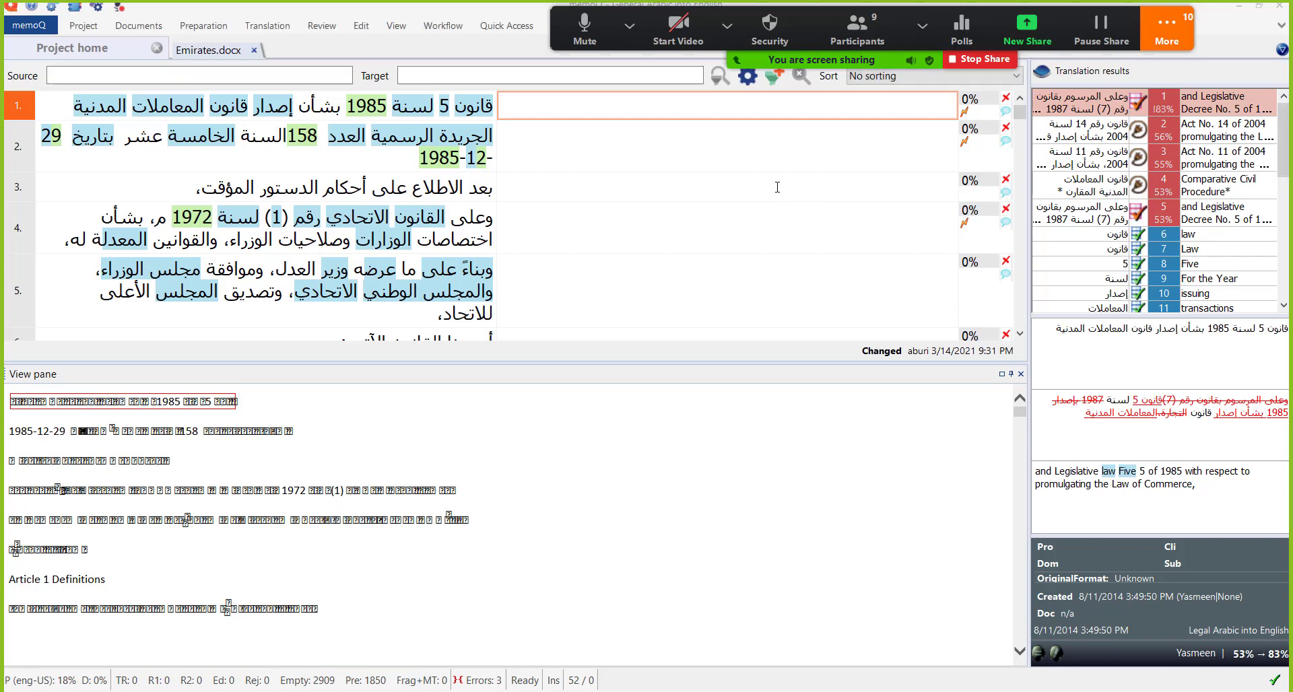
Step: Sort the newly pre-translated segments of Emirates.docx by match rate, higher first
{"action": "left_click", "coordinate": [745, 151]}
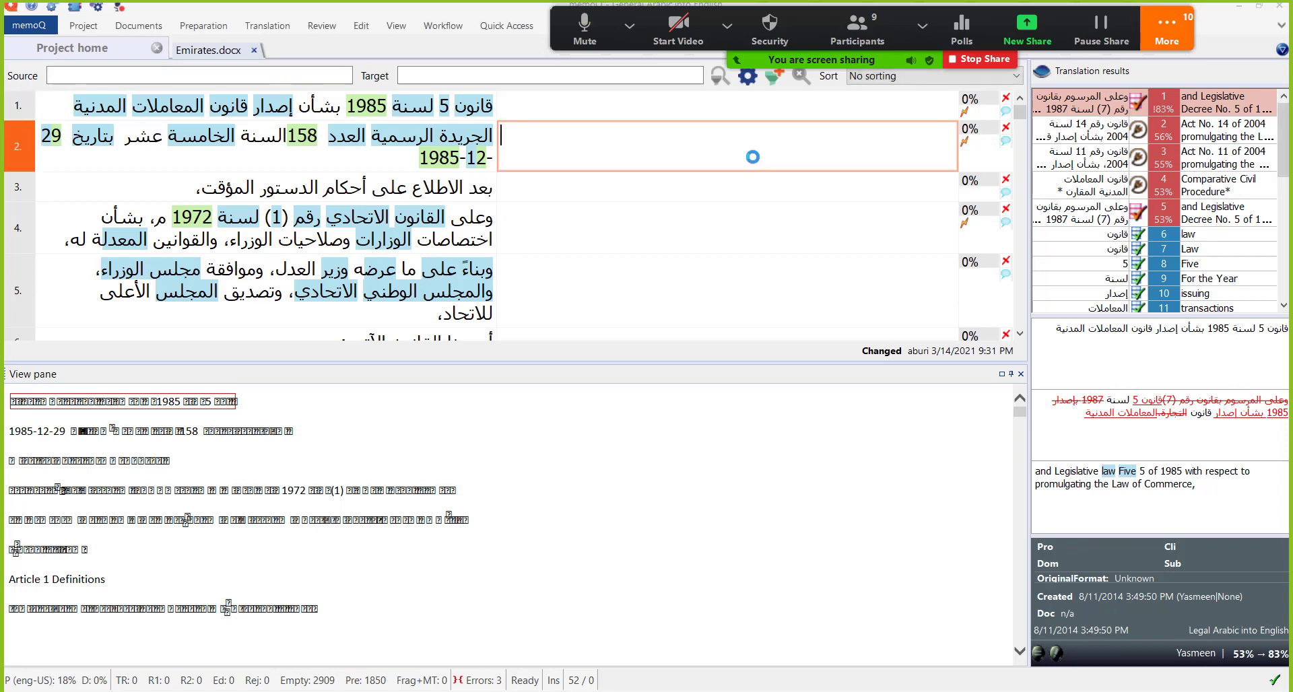
{"action": "scroll", "coordinate": [795, 188], "scroll_direction": "down", "scroll_amount": 3}
{"action": "scroll", "coordinate": [810, 216], "scroll_direction": "up", "scroll_amount": 2}
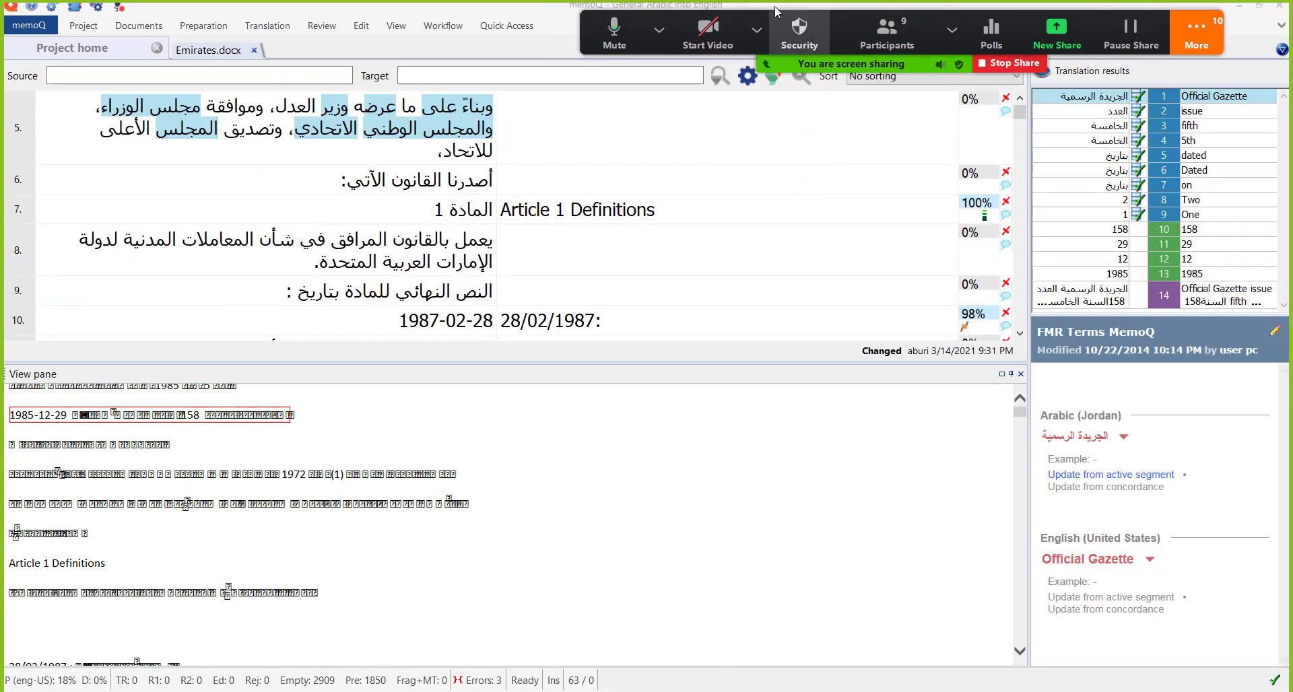
{"action": "left_click_drag", "start_coordinate": [745, 17], "coordinate": [346, 103]}
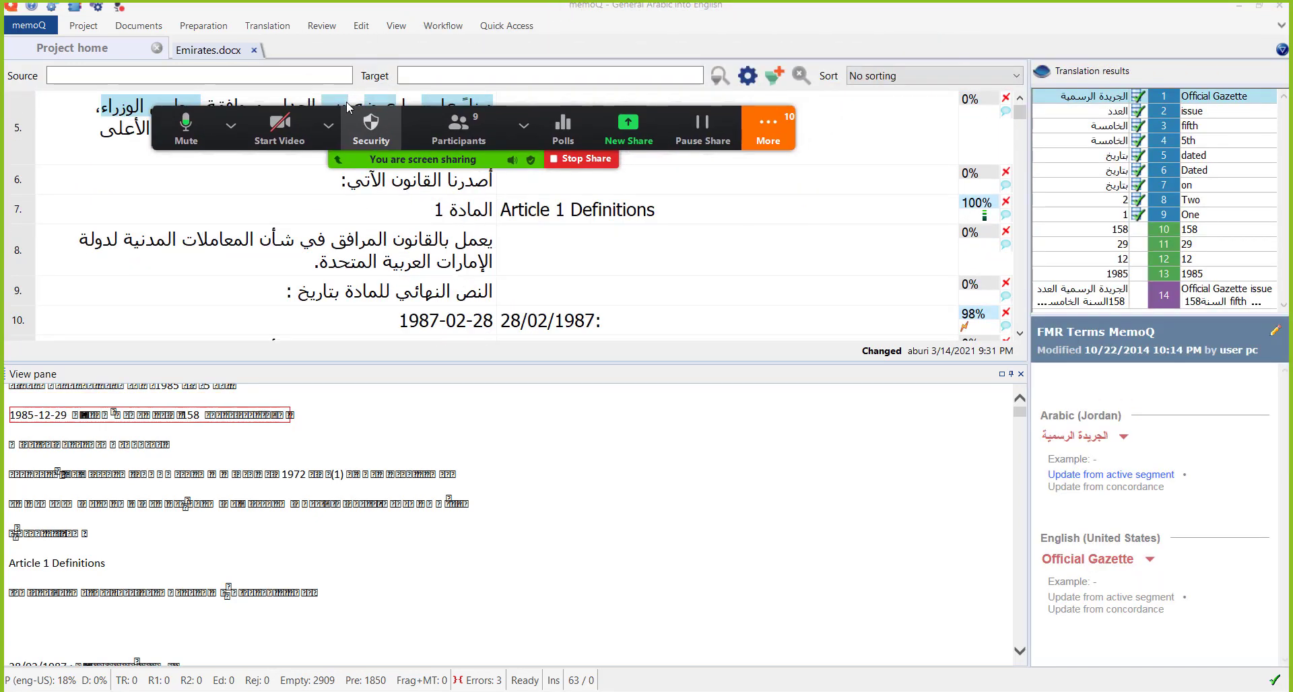
{"action": "left_click", "coordinate": [897, 76]}
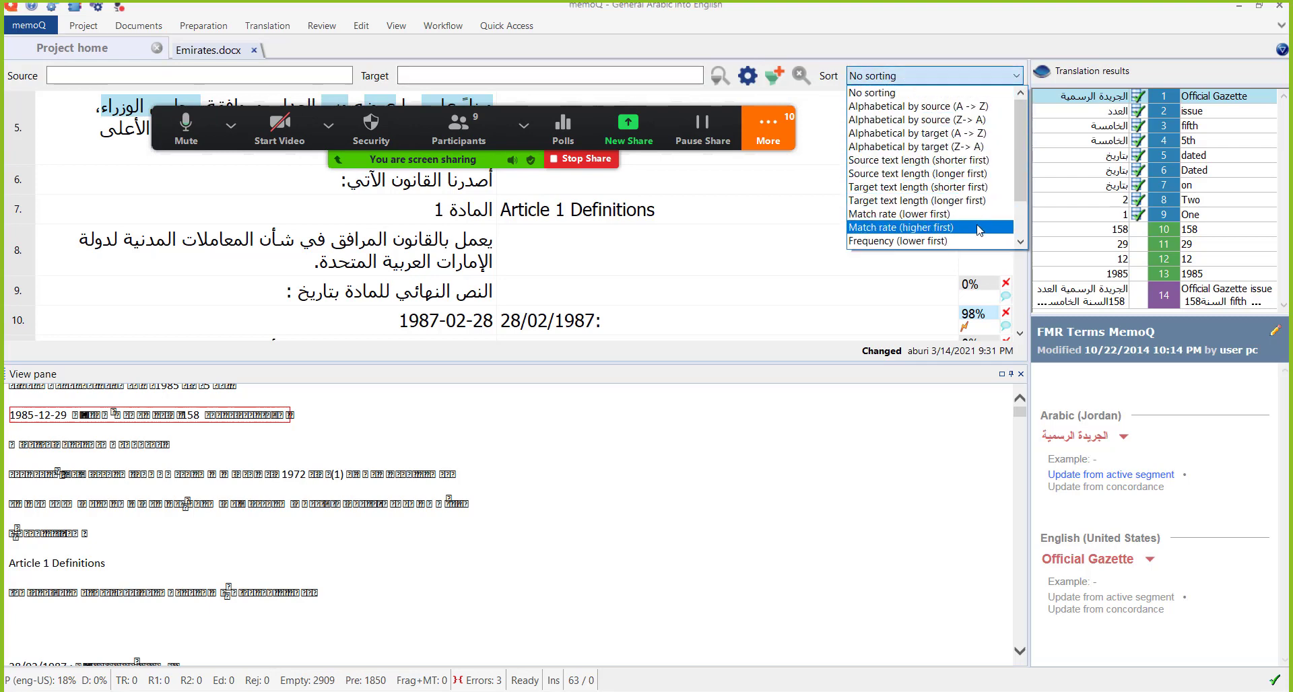
{"action": "left_click", "coordinate": [895, 227]}
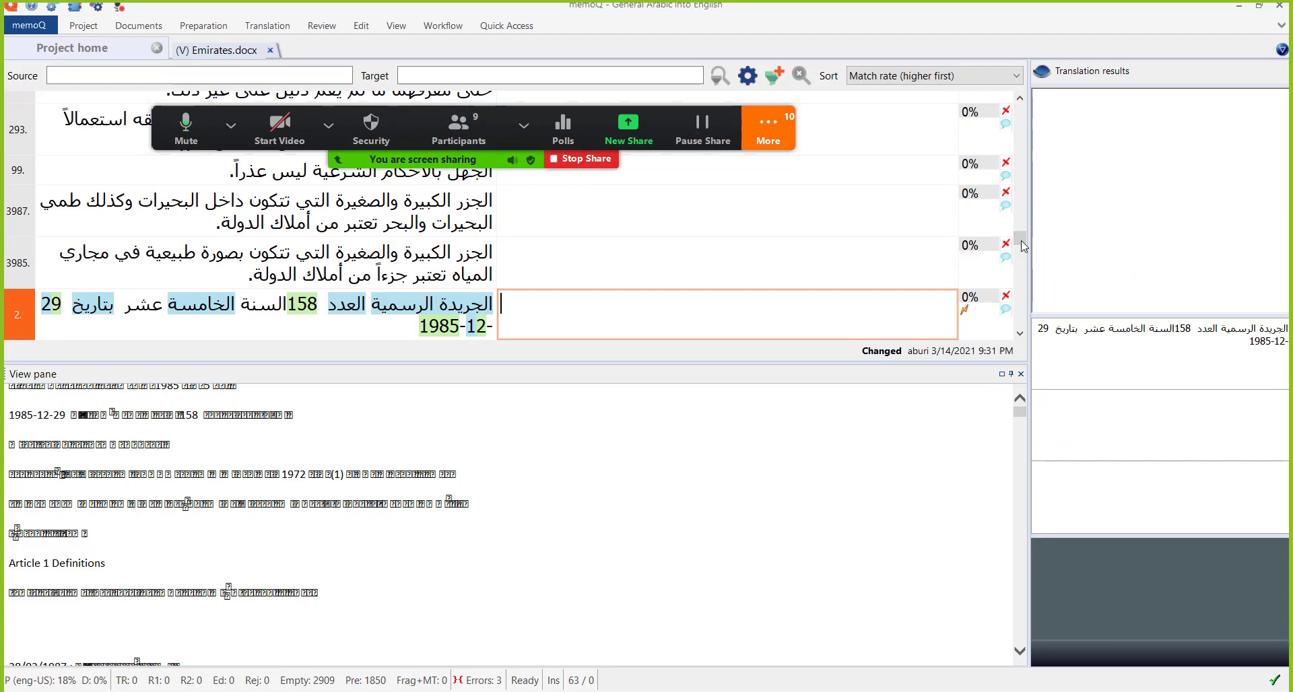
Step: Examine the sorted segments of Emirates.docx, comparing the high-rate TM matches with the segments that received no match
{"action": "left_click_drag", "start_coordinate": [1014, 197], "coordinate": [1018, 111]}
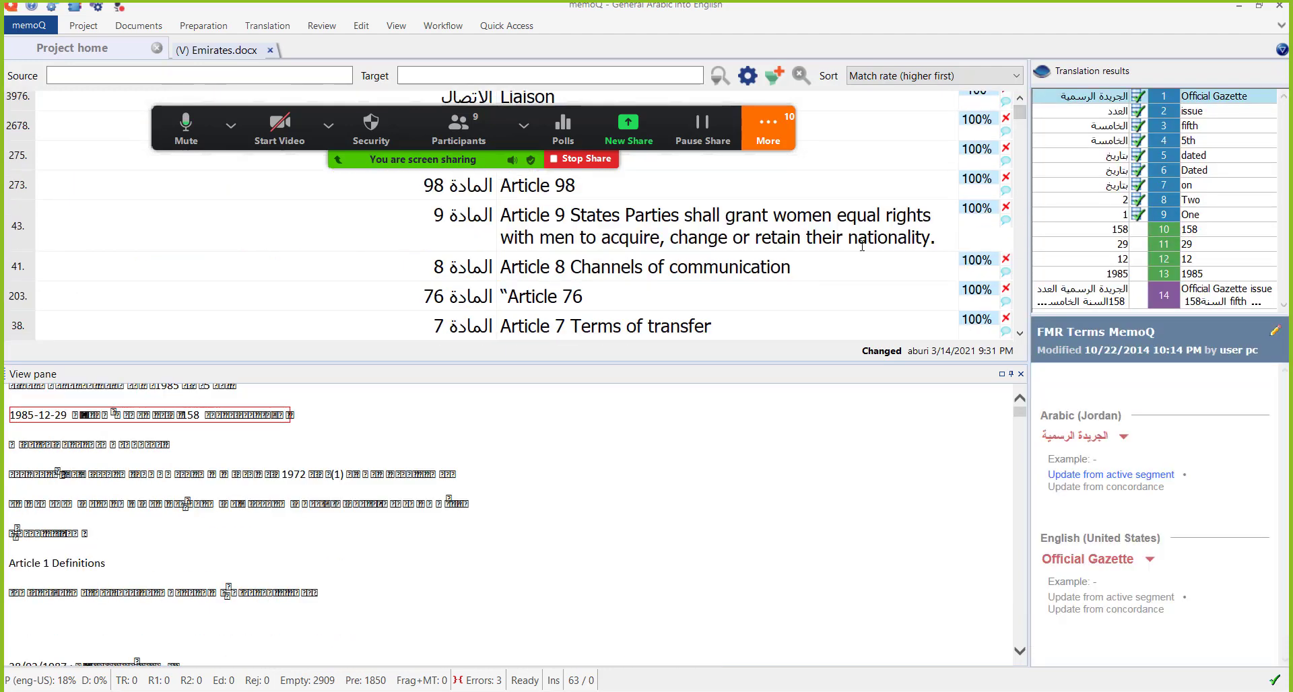
{"action": "scroll", "coordinate": [1022, 283], "scroll_direction": "down", "scroll_amount": 15}
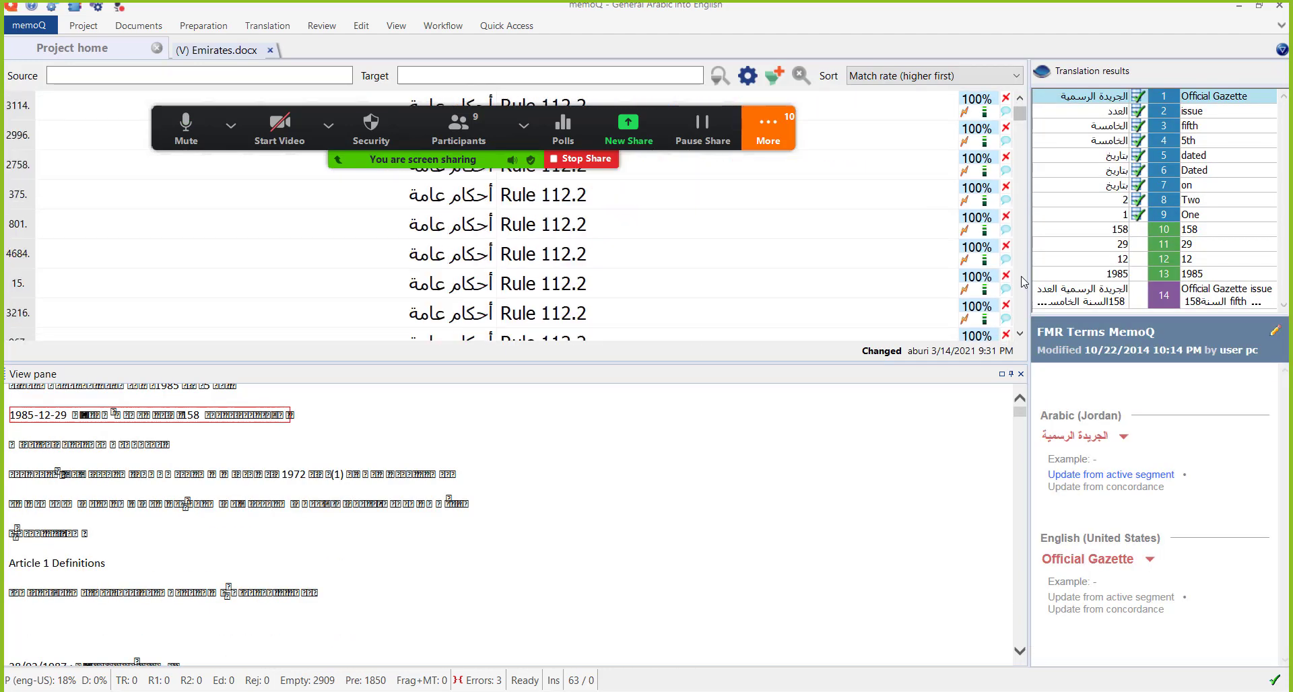
{"action": "scroll", "coordinate": [1022, 279], "scroll_direction": "down", "scroll_amount": 10}
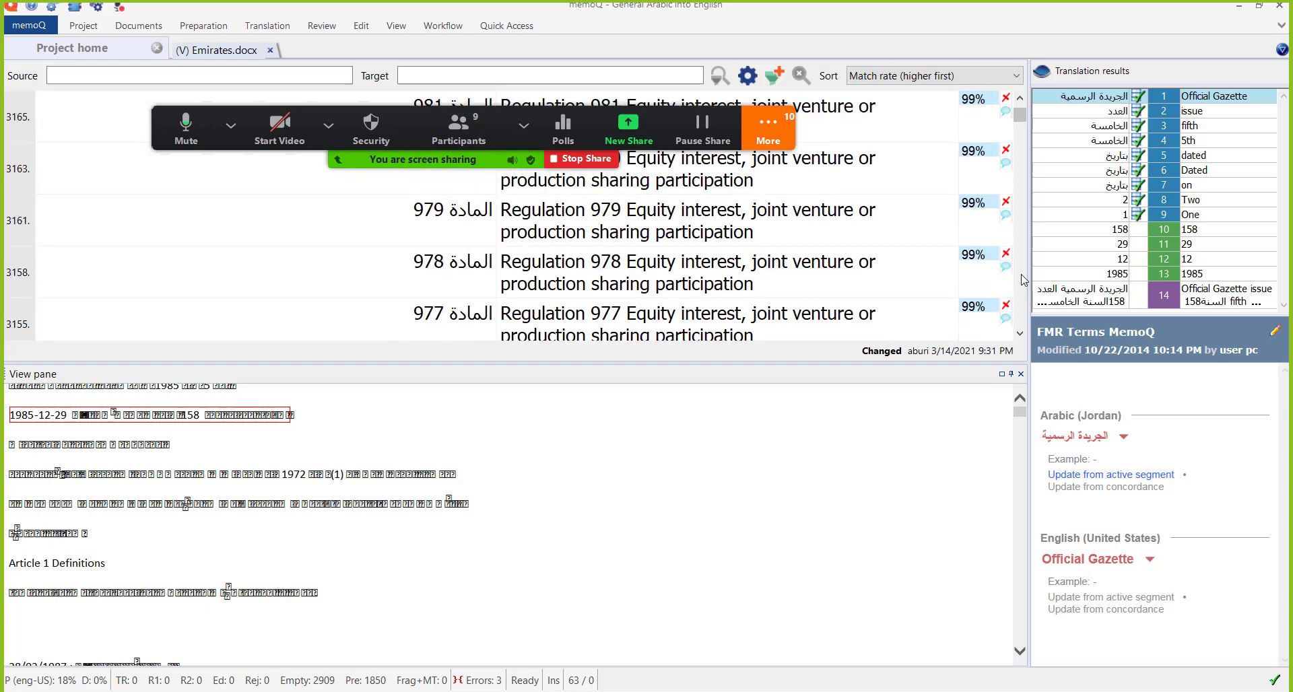
{"action": "scroll", "coordinate": [1022, 280], "scroll_direction": "down", "scroll_amount": 10}
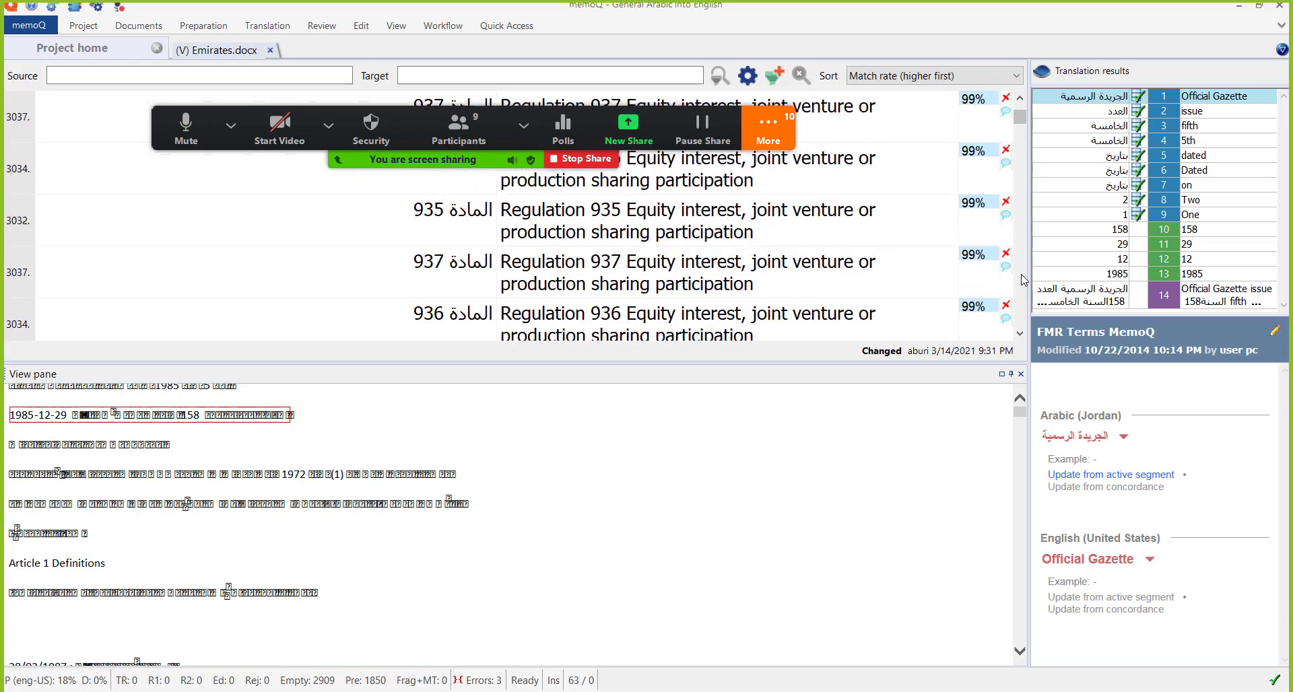
{"action": "scroll", "coordinate": [1022, 279], "scroll_direction": "down", "scroll_amount": 10}
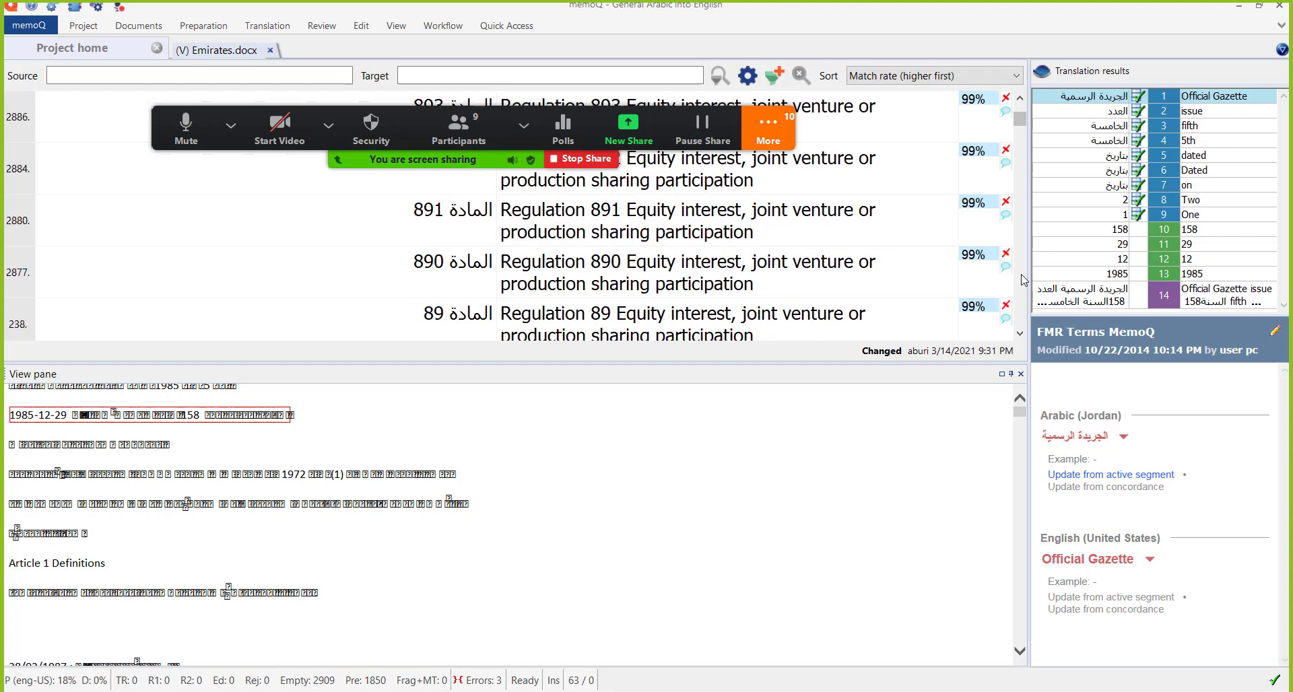
{"action": "scroll", "coordinate": [1022, 279], "scroll_direction": "down", "scroll_amount": 10}
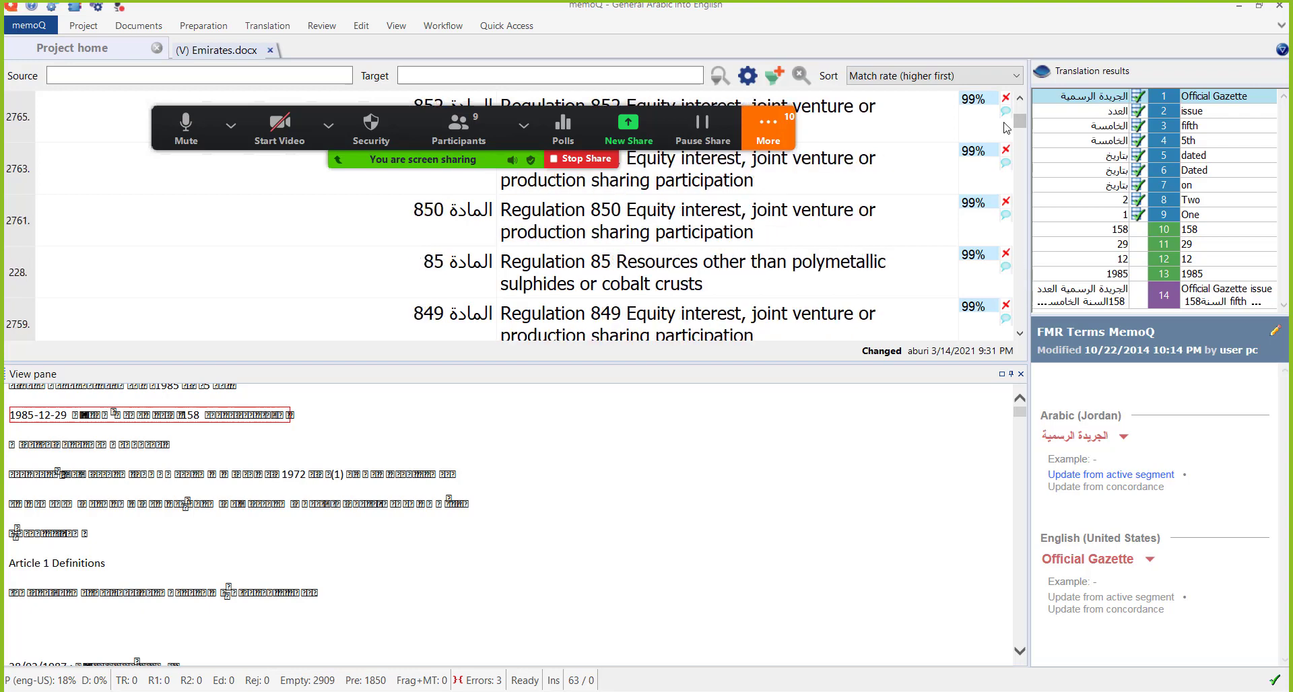
{"action": "left_click", "coordinate": [1020, 147]}
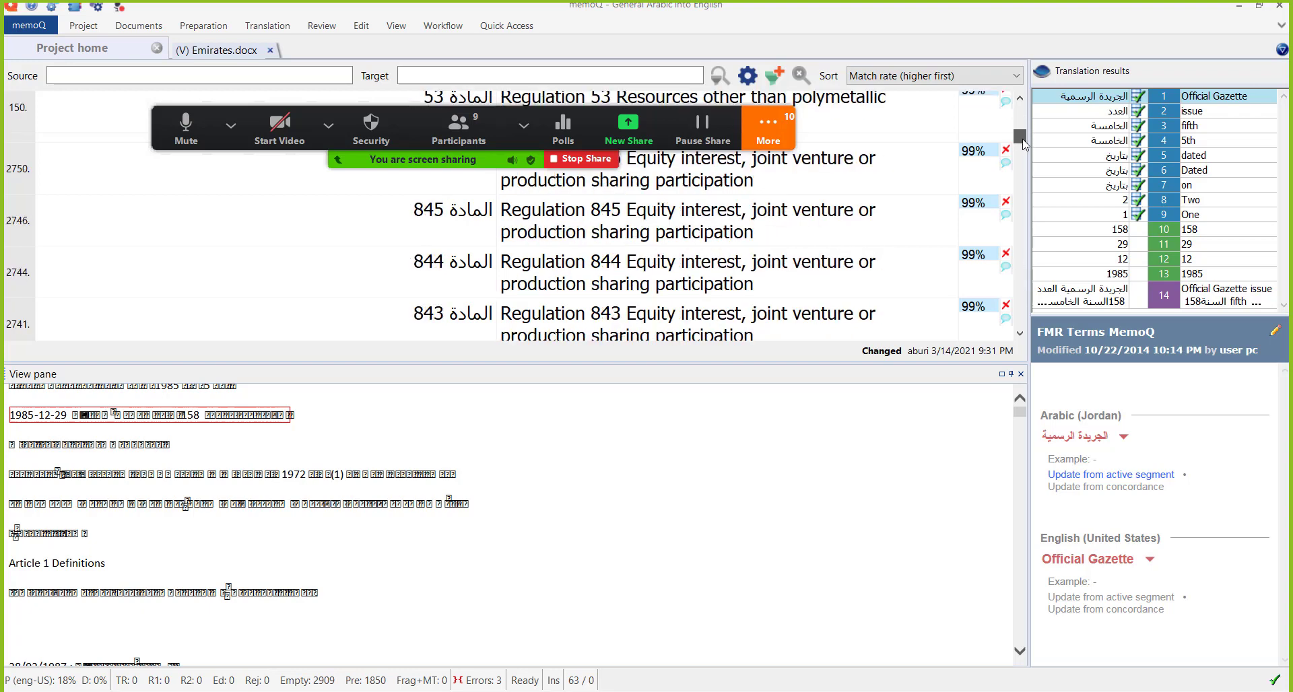
{"action": "left_click_drag", "start_coordinate": [1024, 147], "coordinate": [1026, 198]}
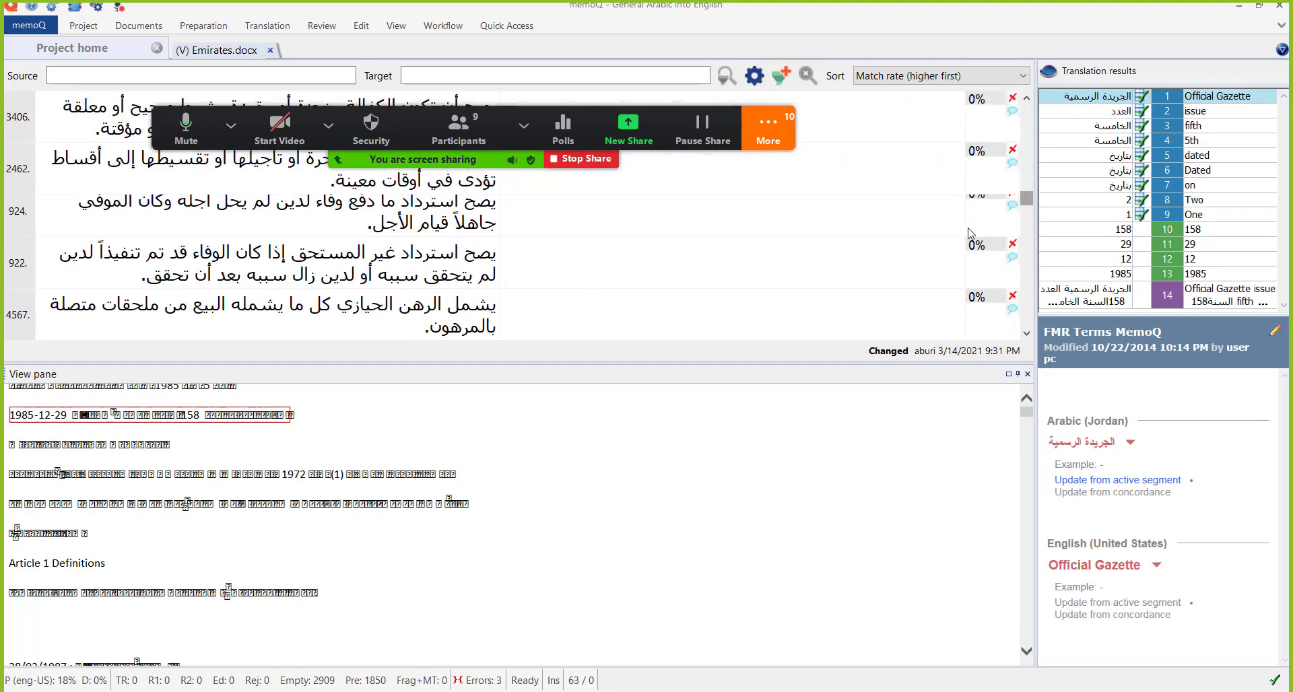
{"action": "scroll", "coordinate": [915, 228], "scroll_direction": "down", "scroll_amount": 10}
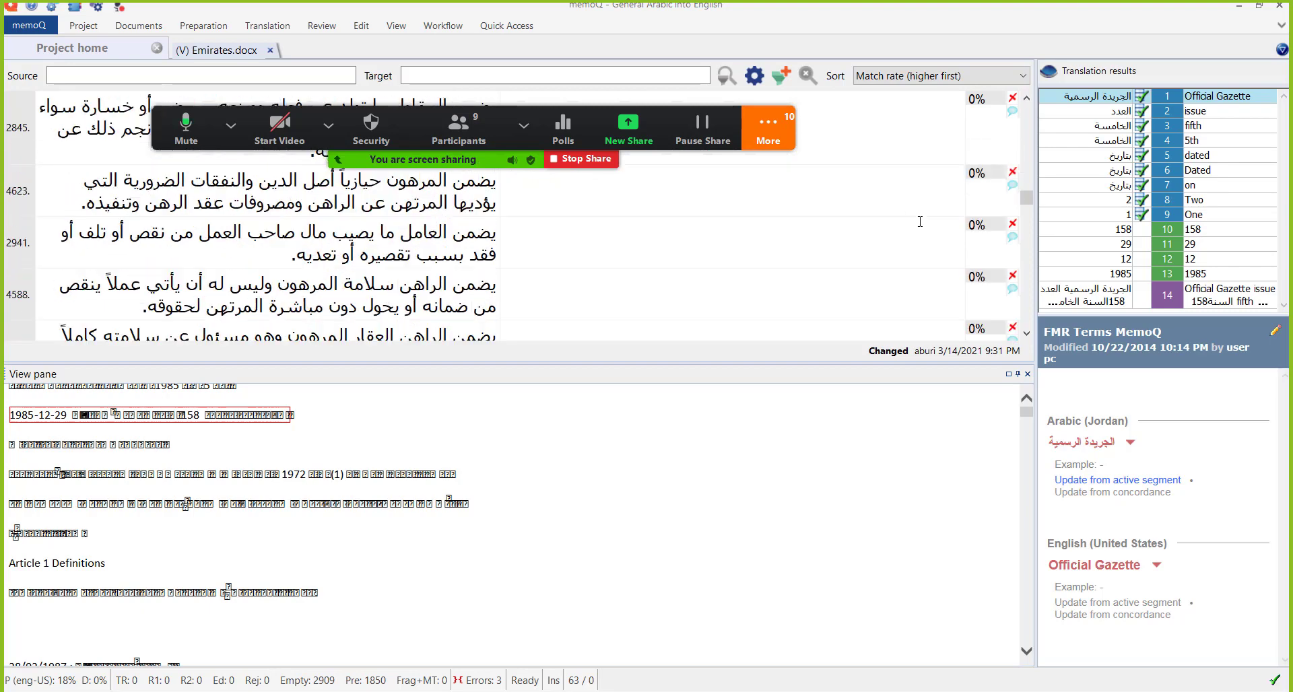
{"action": "scroll", "coordinate": [1028, 138], "scroll_direction": "down", "scroll_amount": 6}
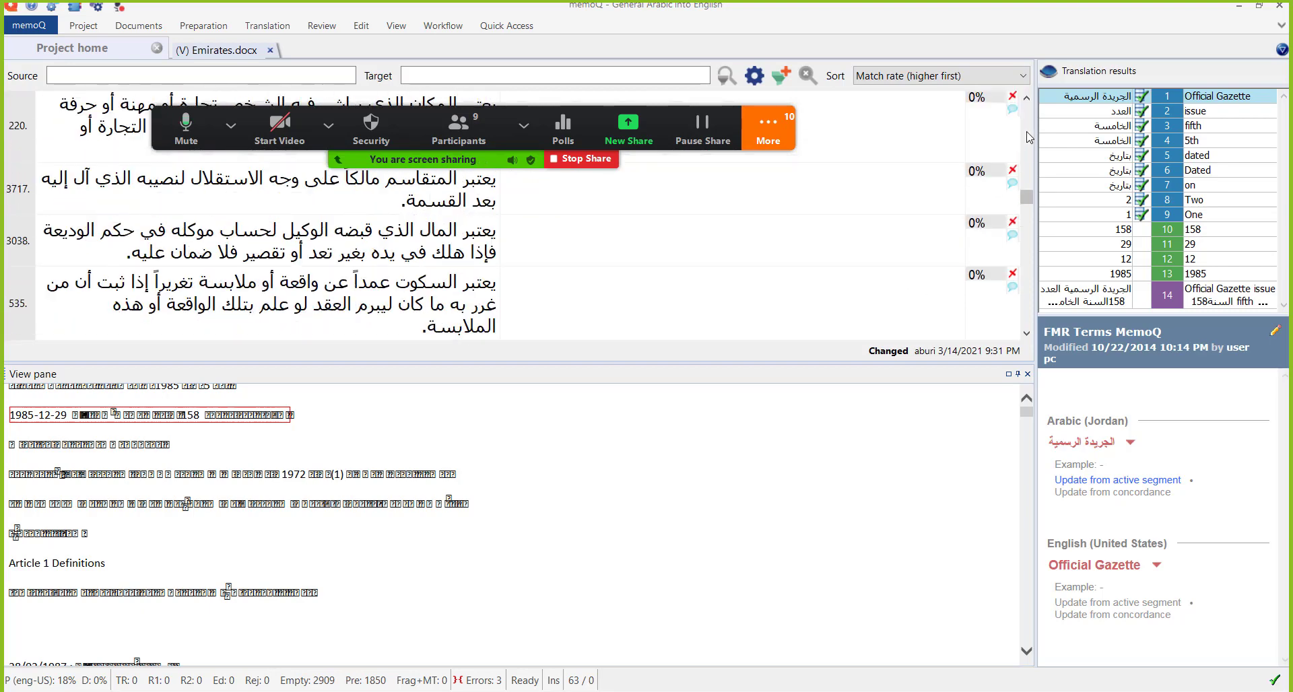
{"action": "scroll", "coordinate": [1029, 138], "scroll_direction": "down", "scroll_amount": 6}
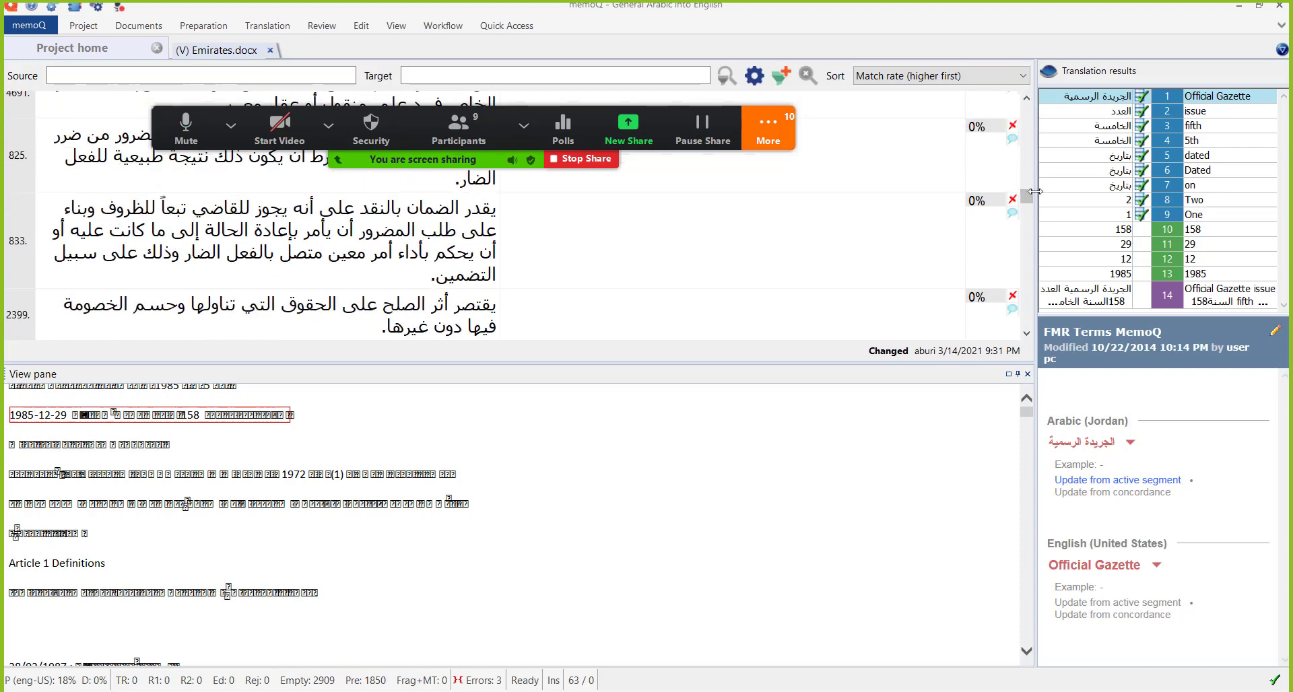
{"action": "left_click_drag", "start_coordinate": [1029, 193], "coordinate": [1018, 146]}
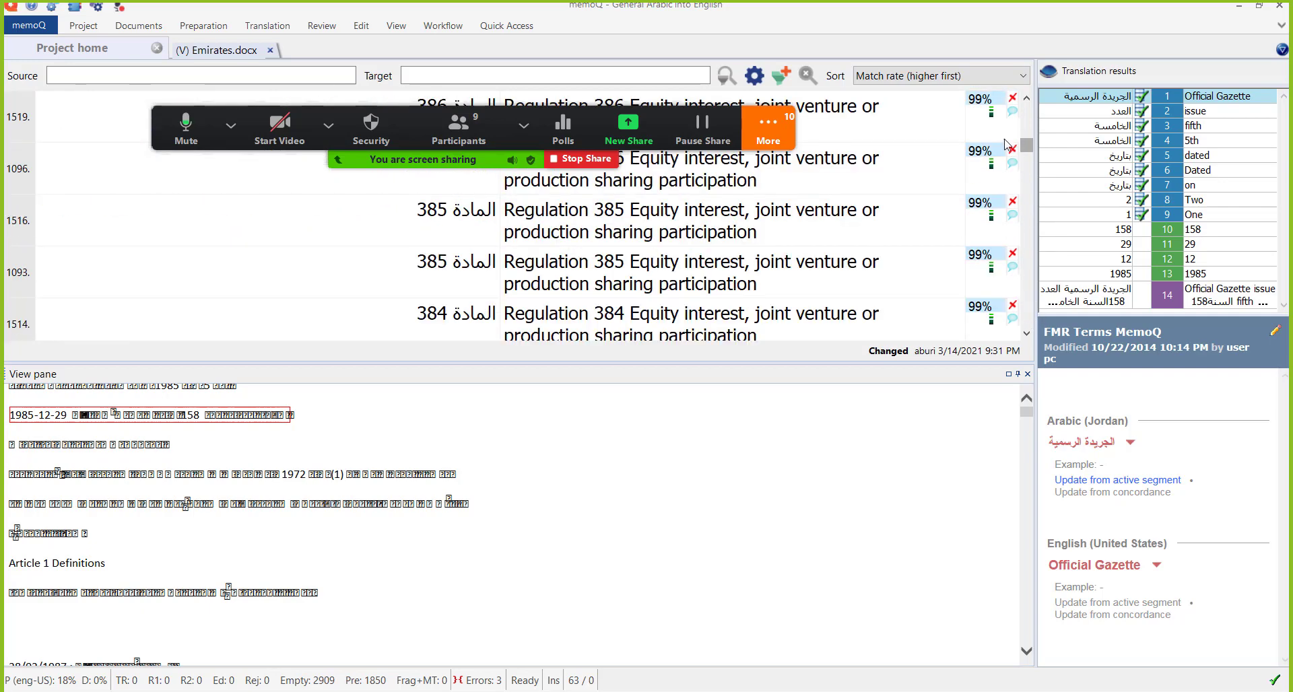
Step: Set the segment list to No sorting, move the meeting controls off the translation grid, and select segment 3
{"action": "left_click", "coordinate": [768, 130]}
{"action": "left_click", "coordinate": [940, 114]}
{"action": "left_click", "coordinate": [940, 75]}
{"action": "left_click", "coordinate": [954, 152]}
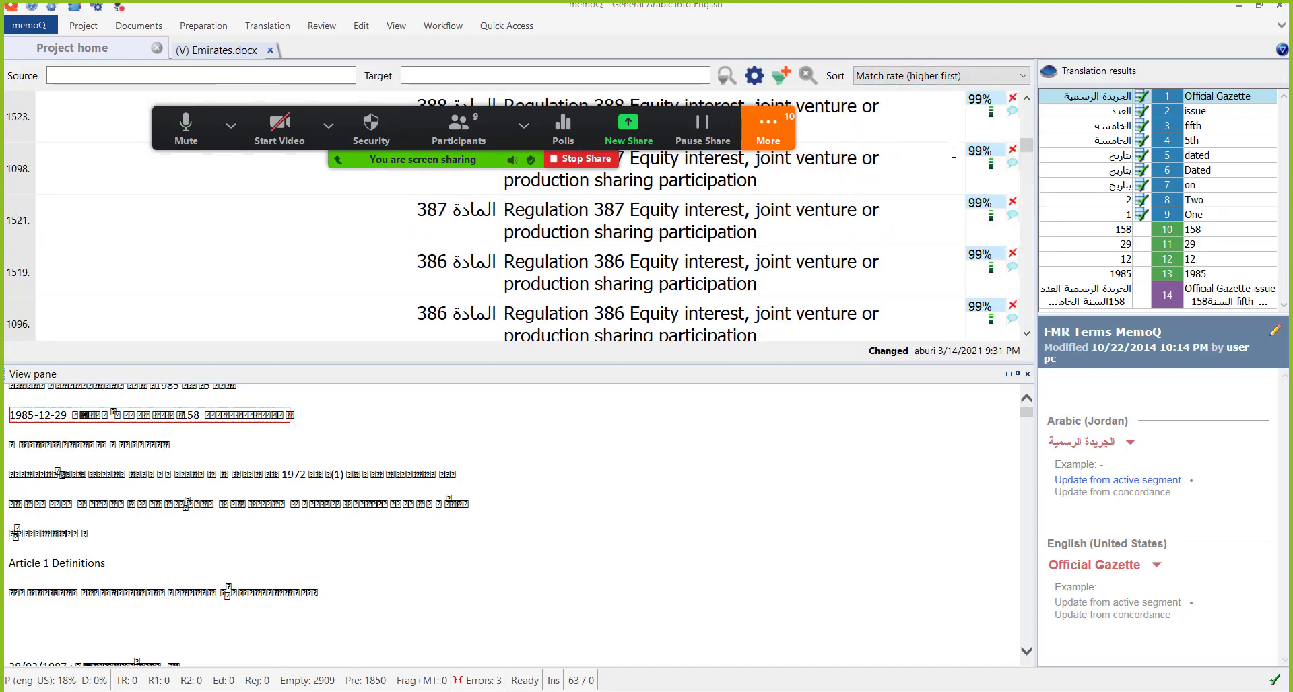
{"action": "left_click", "coordinate": [943, 76]}
{"action": "scroll", "coordinate": [1019, 116], "scroll_direction": "up", "scroll_amount": 2}
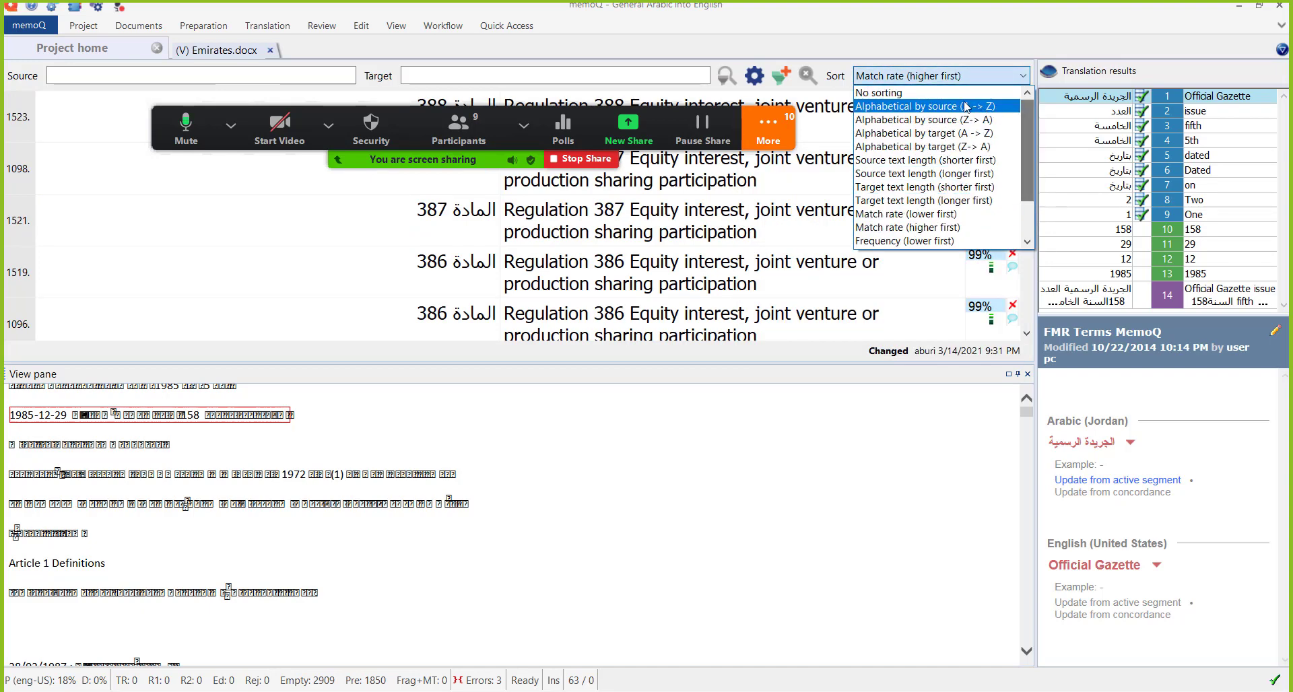
{"action": "left_click", "coordinate": [954, 93]}
{"action": "left_click", "coordinate": [768, 128]}
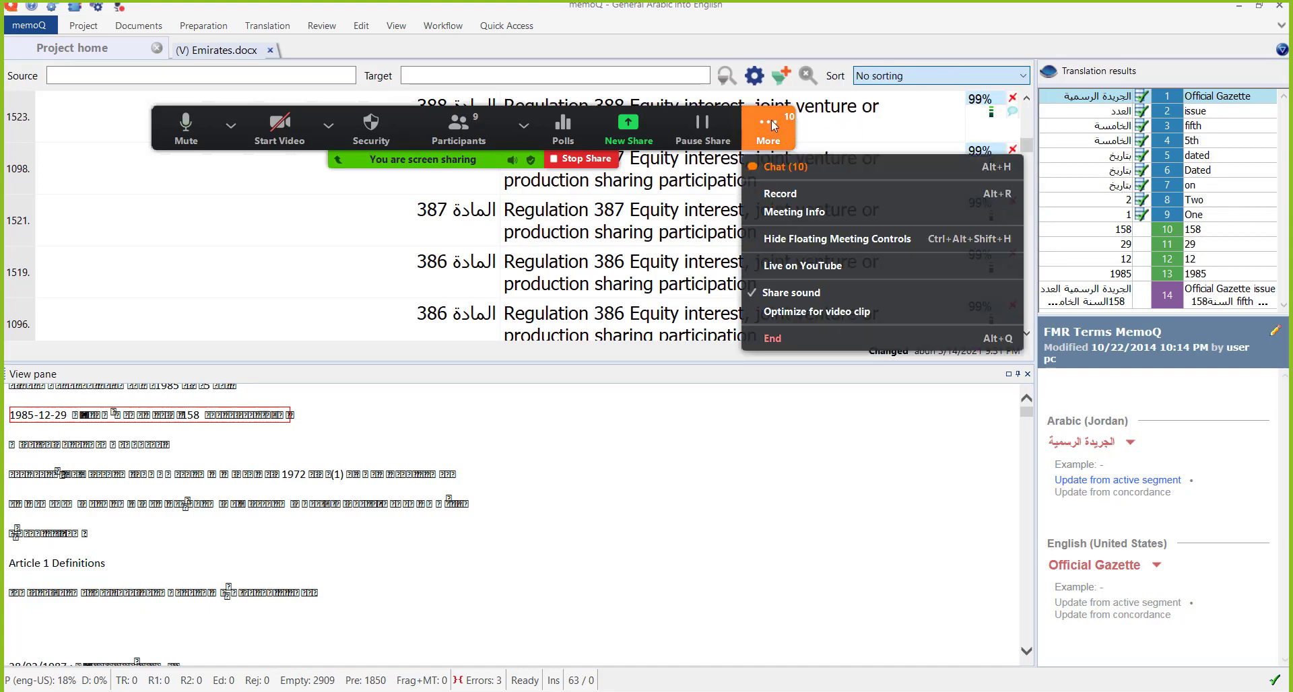
{"action": "left_click", "coordinate": [767, 128]}
{"action": "left_click_drag", "start_coordinate": [666, 132], "coordinate": [899, 554]}
{"action": "key", "text": "Down"}
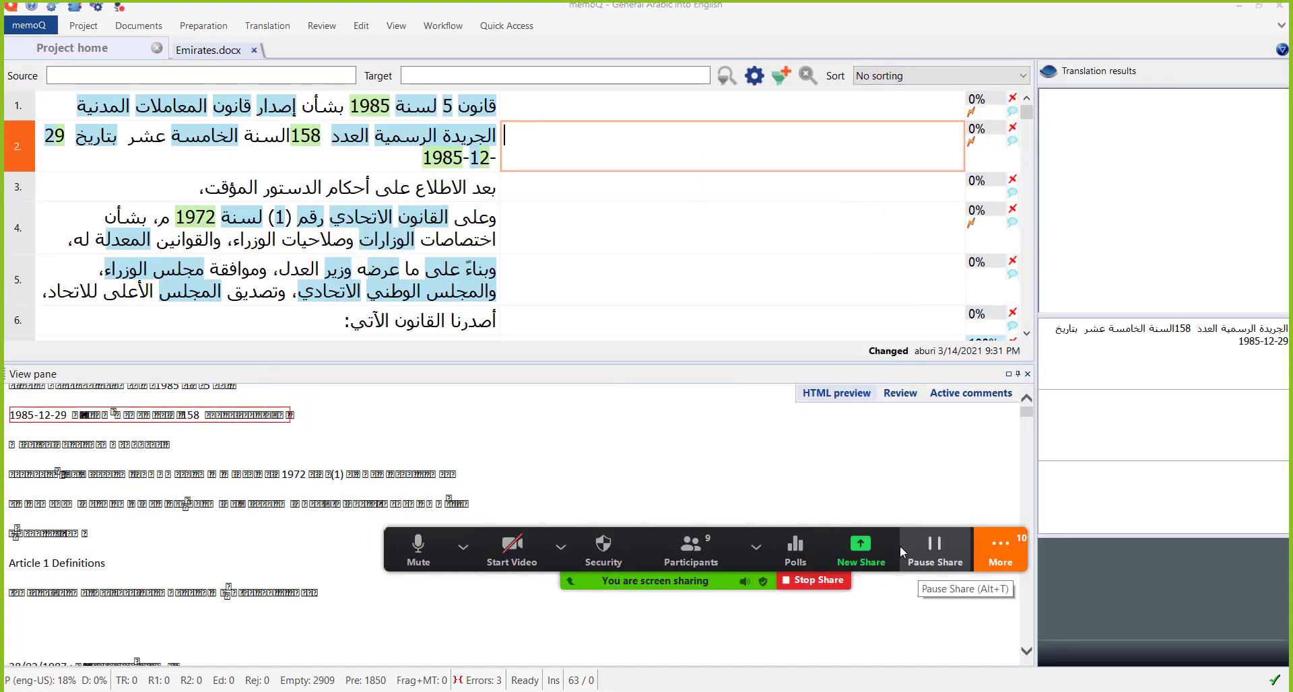
{"action": "left_click", "coordinate": [555, 187]}
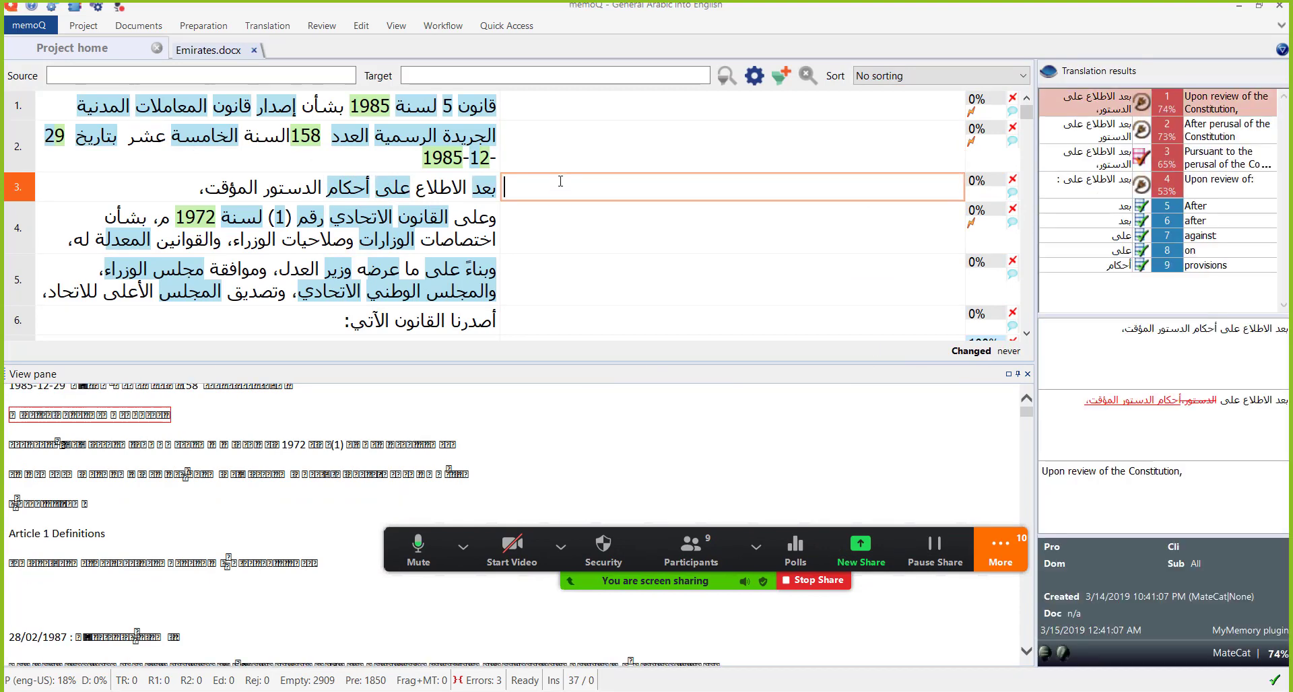
Step: Review the pre-translation options for confirming and locking rows, versioning and statistics, as well as scope and lookup
{"action": "left_click", "coordinate": [204, 26]}
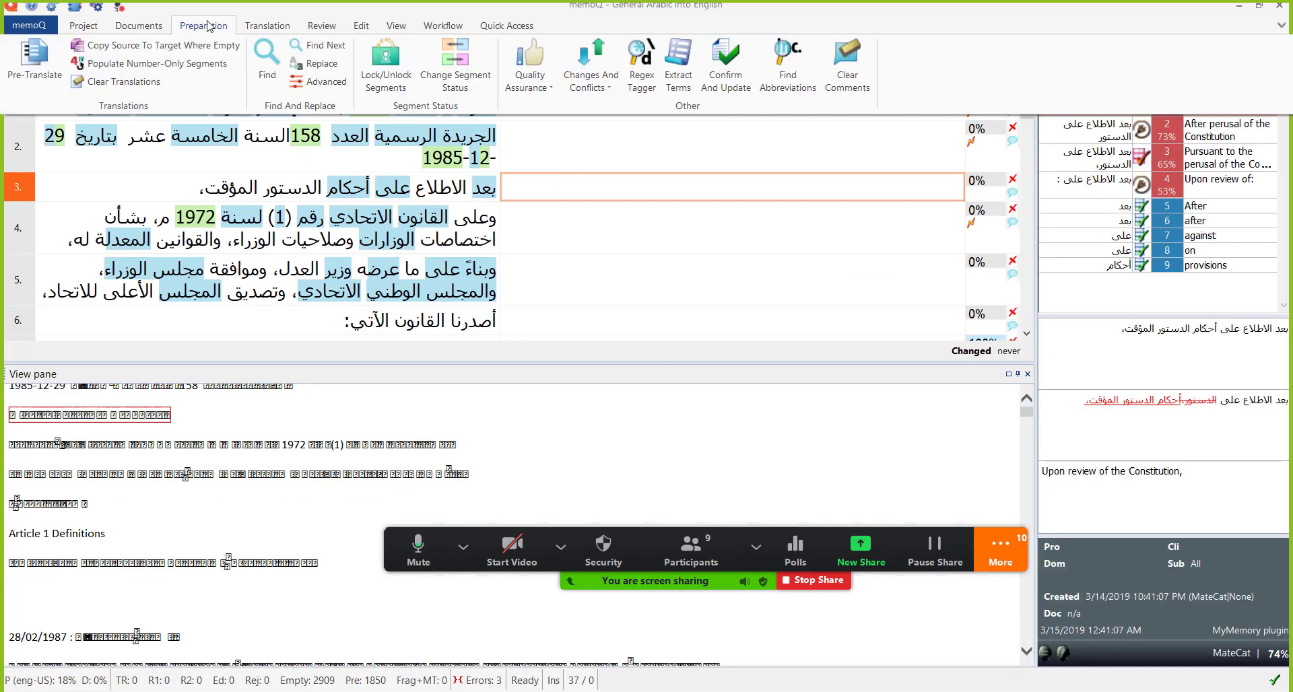
{"action": "left_click", "coordinate": [30, 54]}
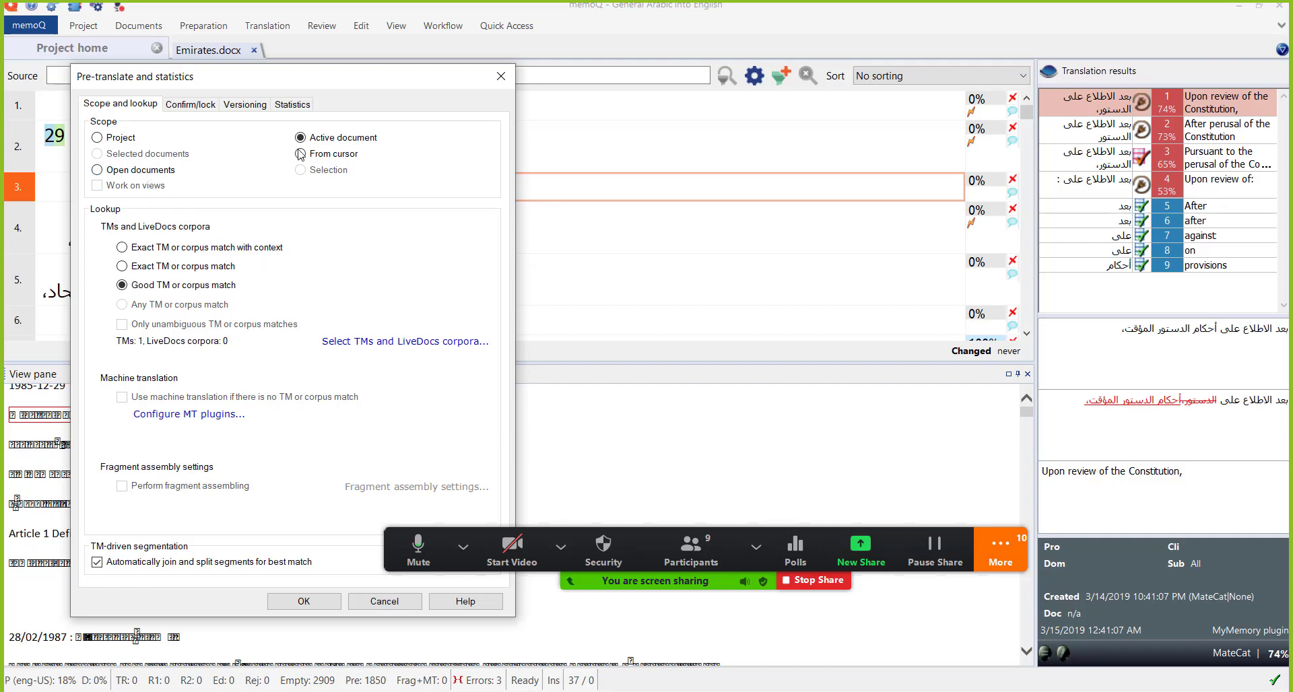
{"action": "left_click", "coordinate": [200, 105]}
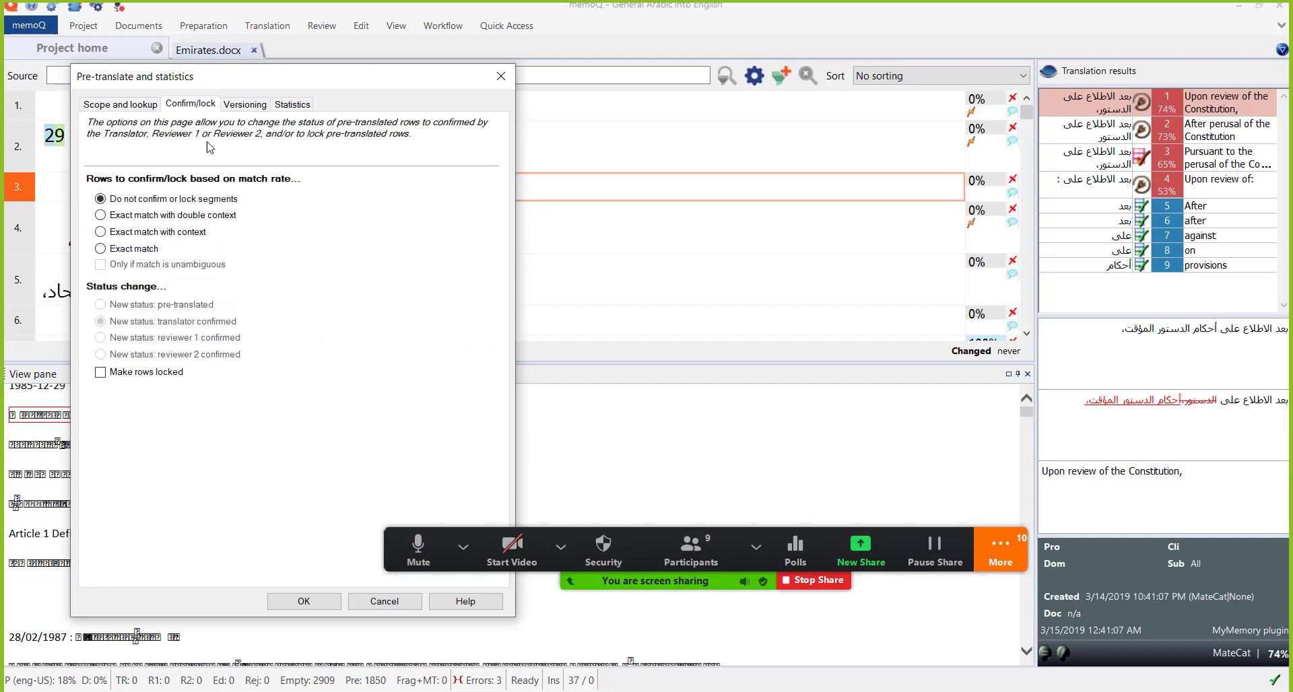
{"action": "left_click", "coordinate": [237, 107]}
{"action": "left_click", "coordinate": [294, 105]}
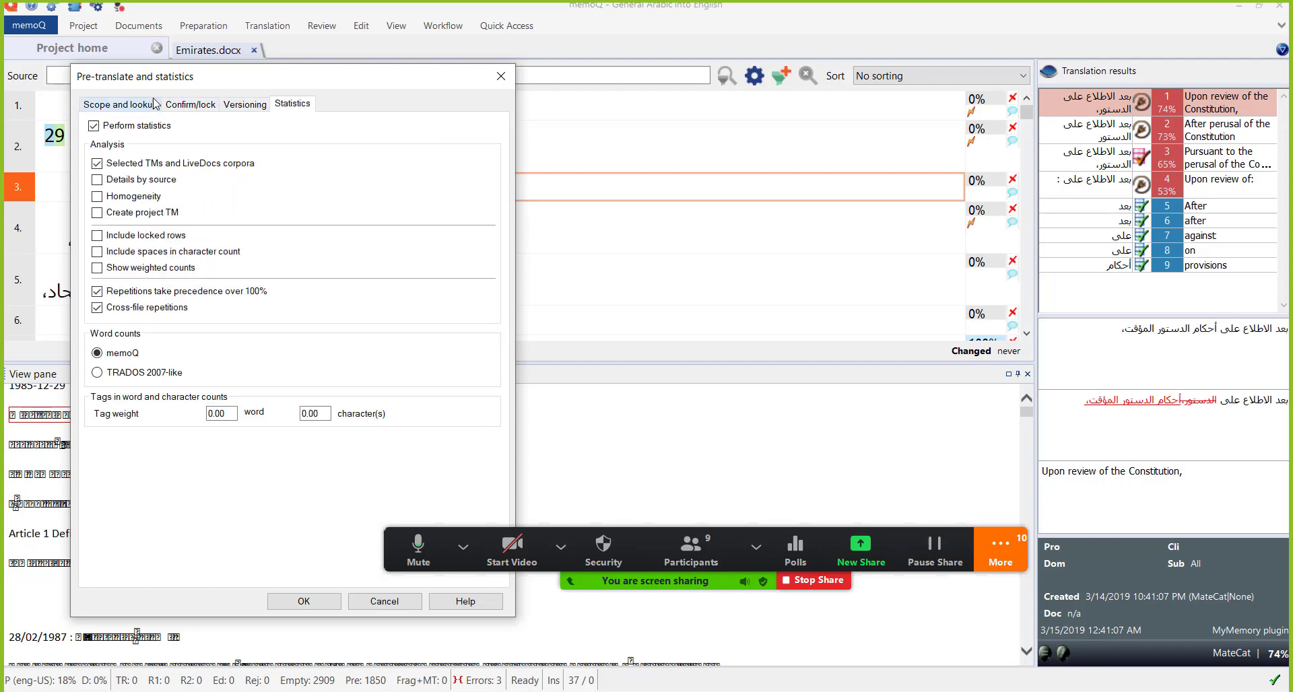
{"action": "left_click", "coordinate": [132, 105]}
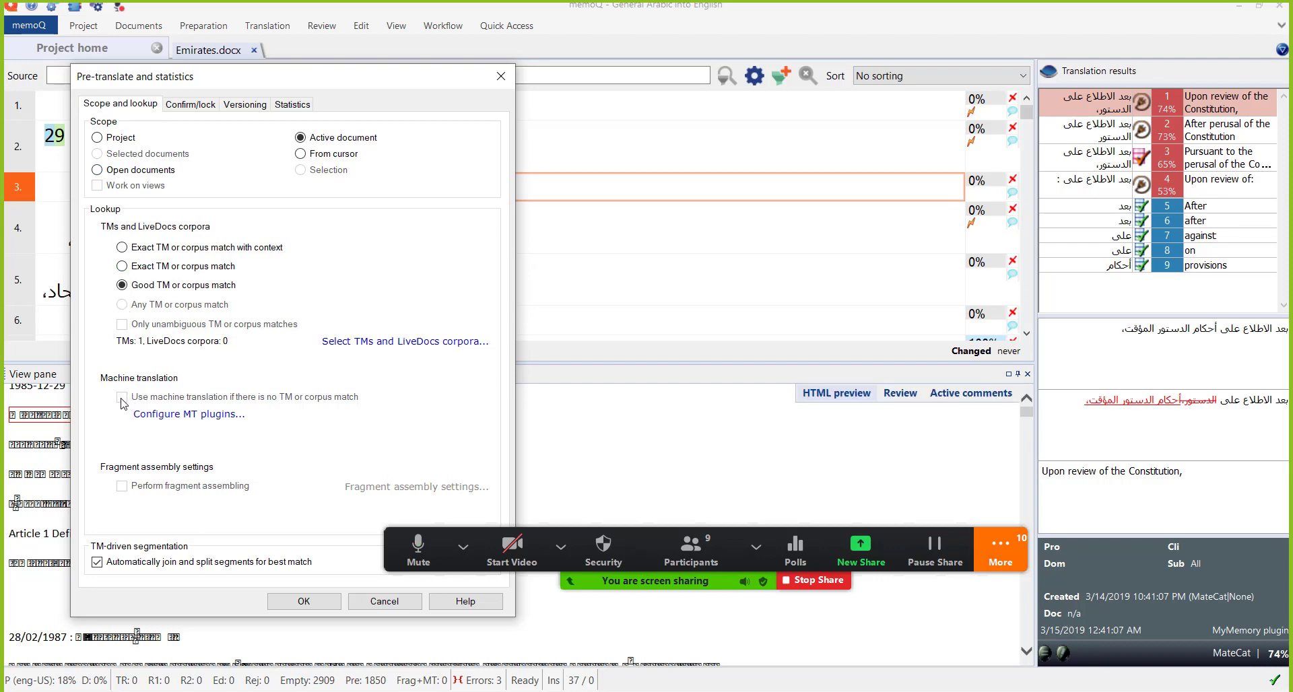
Step: Check the project's MT settings and the form for creating a new MT settings resource, and return to Emirates.docx
{"action": "left_click", "coordinate": [213, 415]}
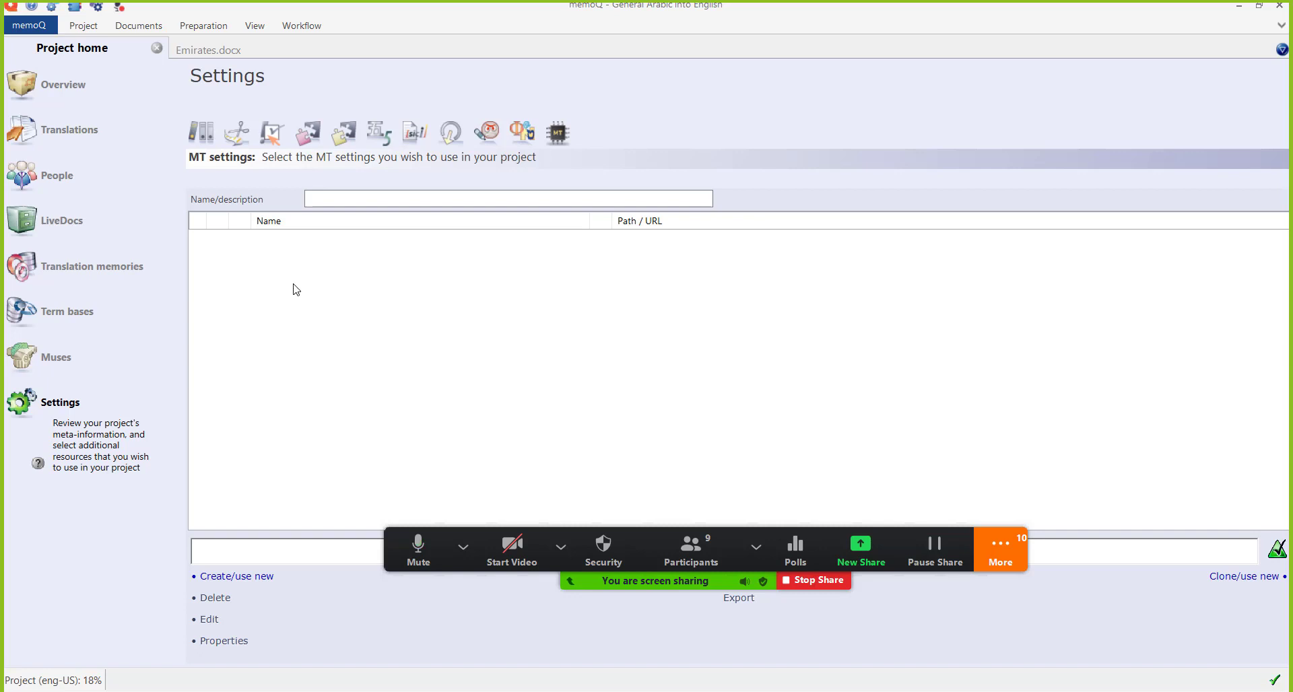
{"action": "left_click", "coordinate": [257, 579]}
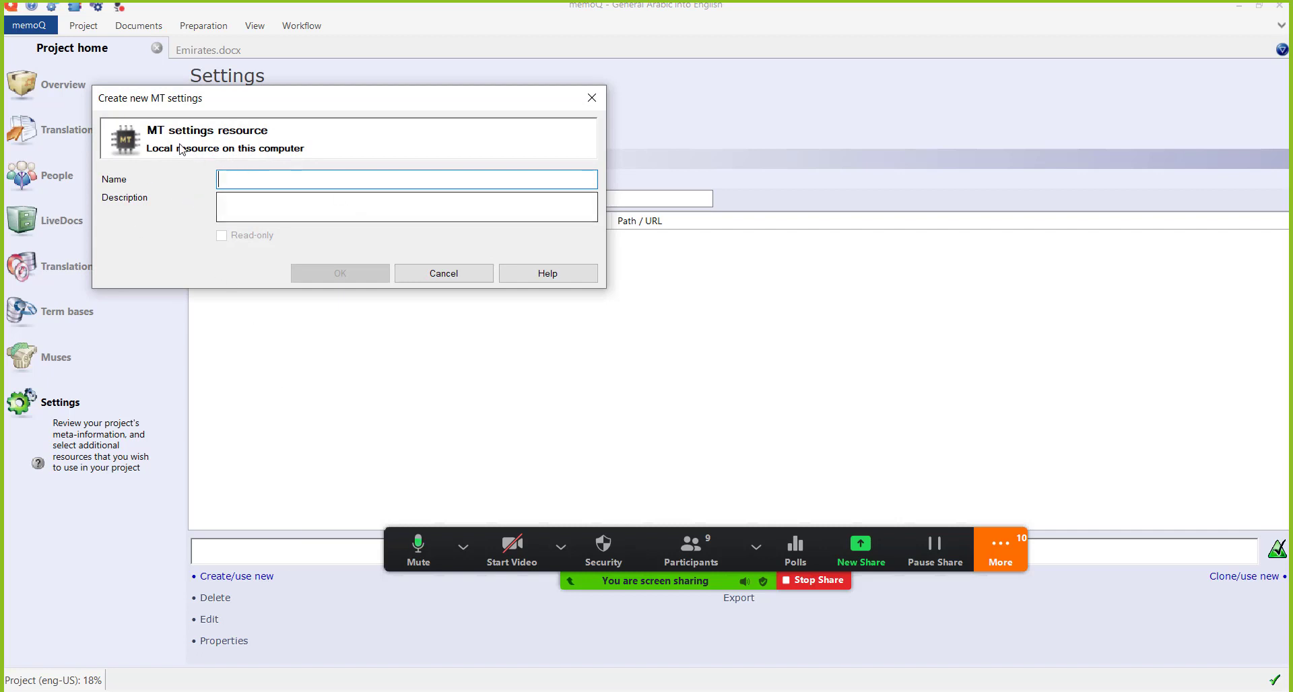
{"action": "left_click", "coordinate": [462, 272]}
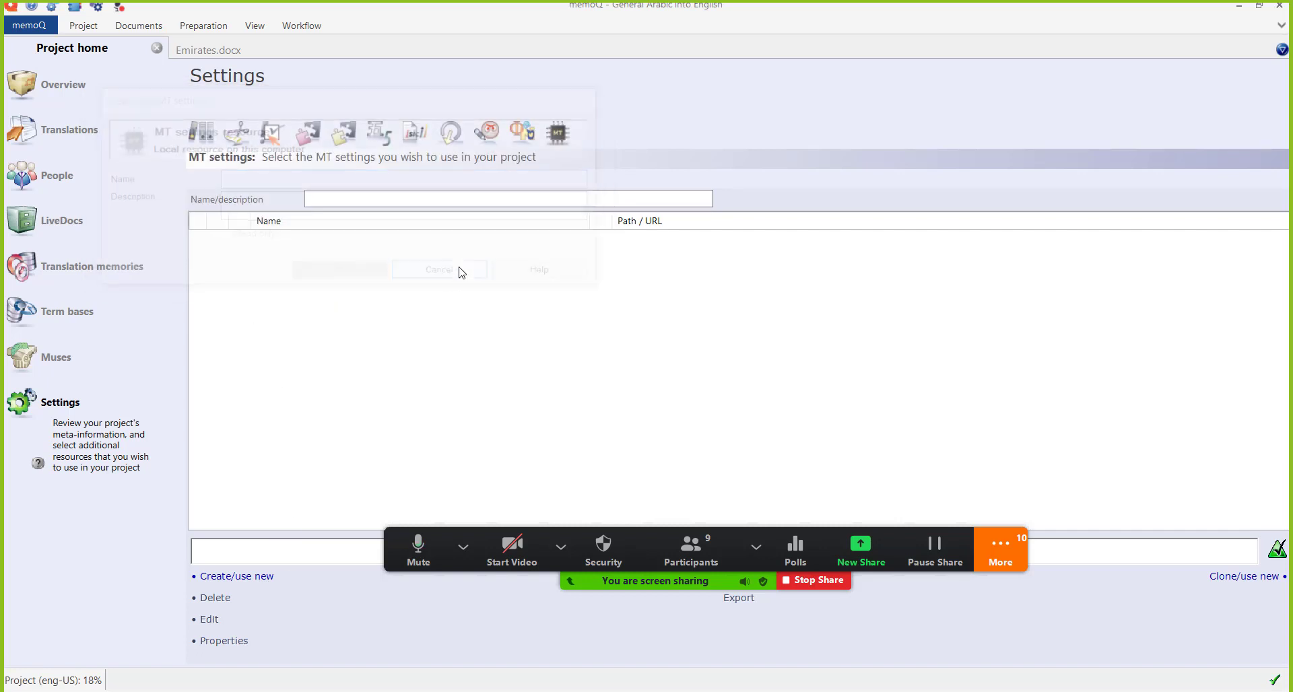
{"action": "left_click", "coordinate": [196, 51]}
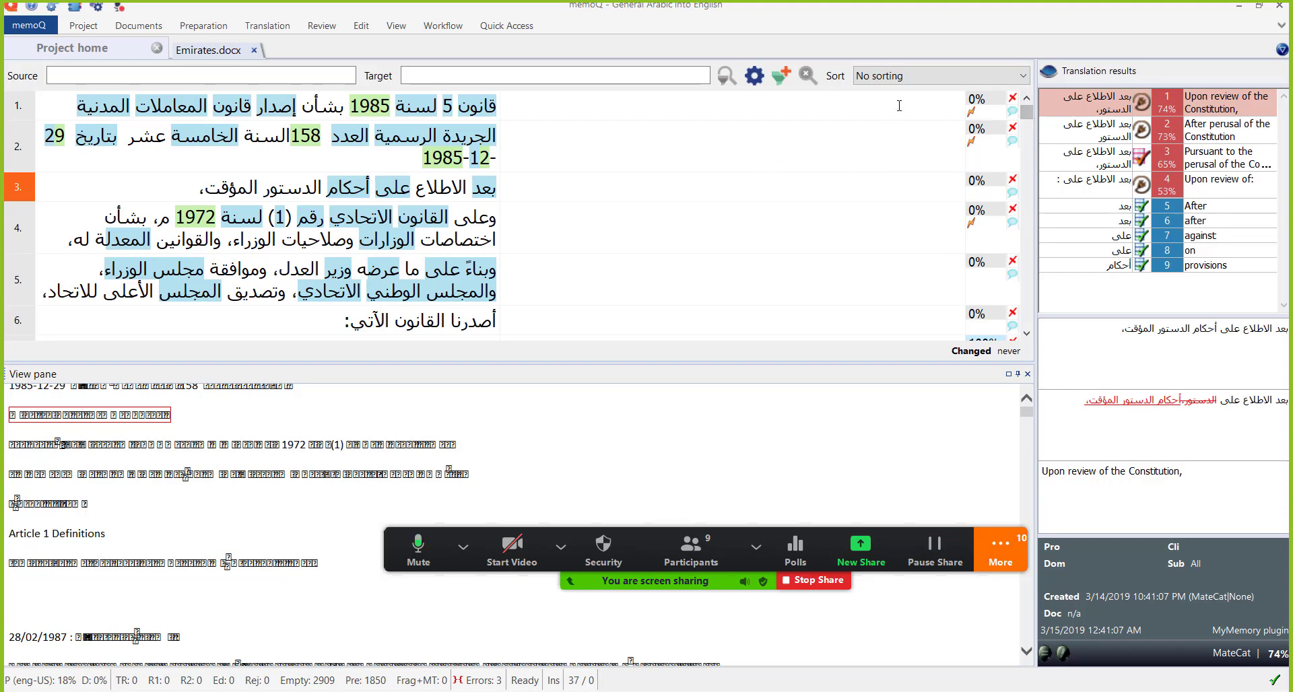
Step: Examine the translation memory and term base suggestions offered for segments 1 and 2 of Emirates.docx
{"action": "left_click", "coordinate": [984, 116]}
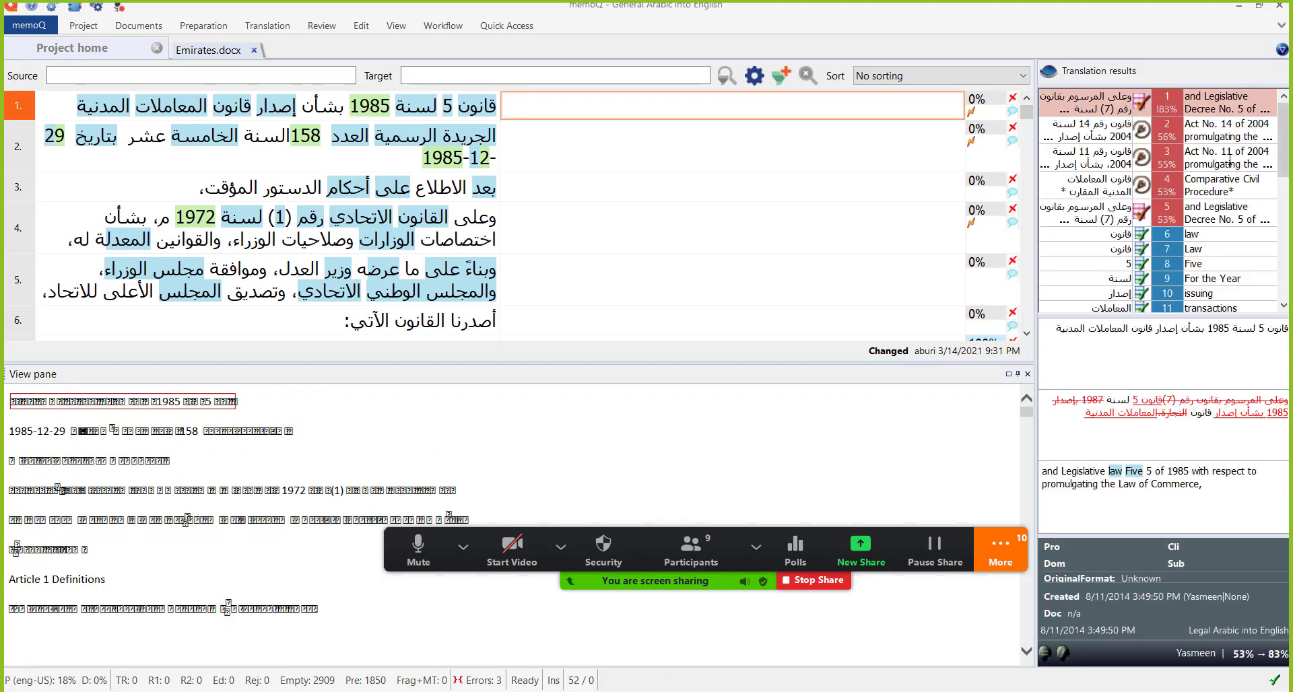
{"action": "left_click", "coordinate": [1217, 234]}
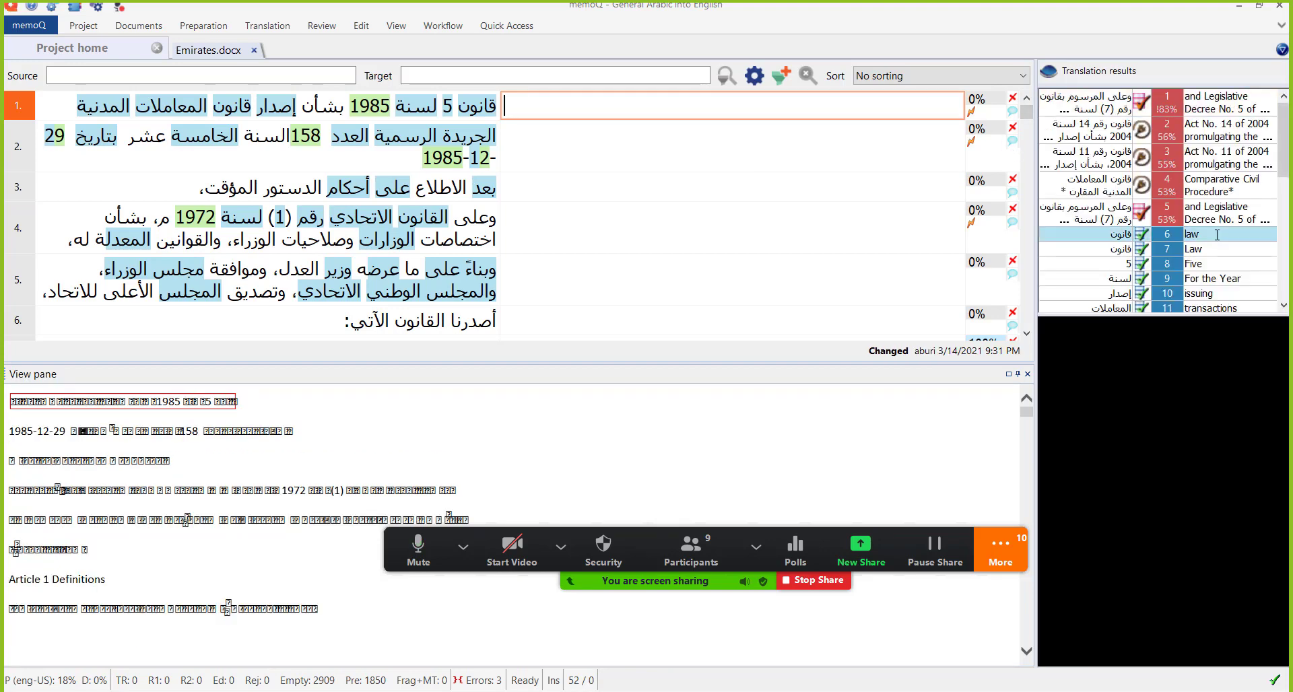
{"action": "left_click", "coordinate": [1225, 182]}
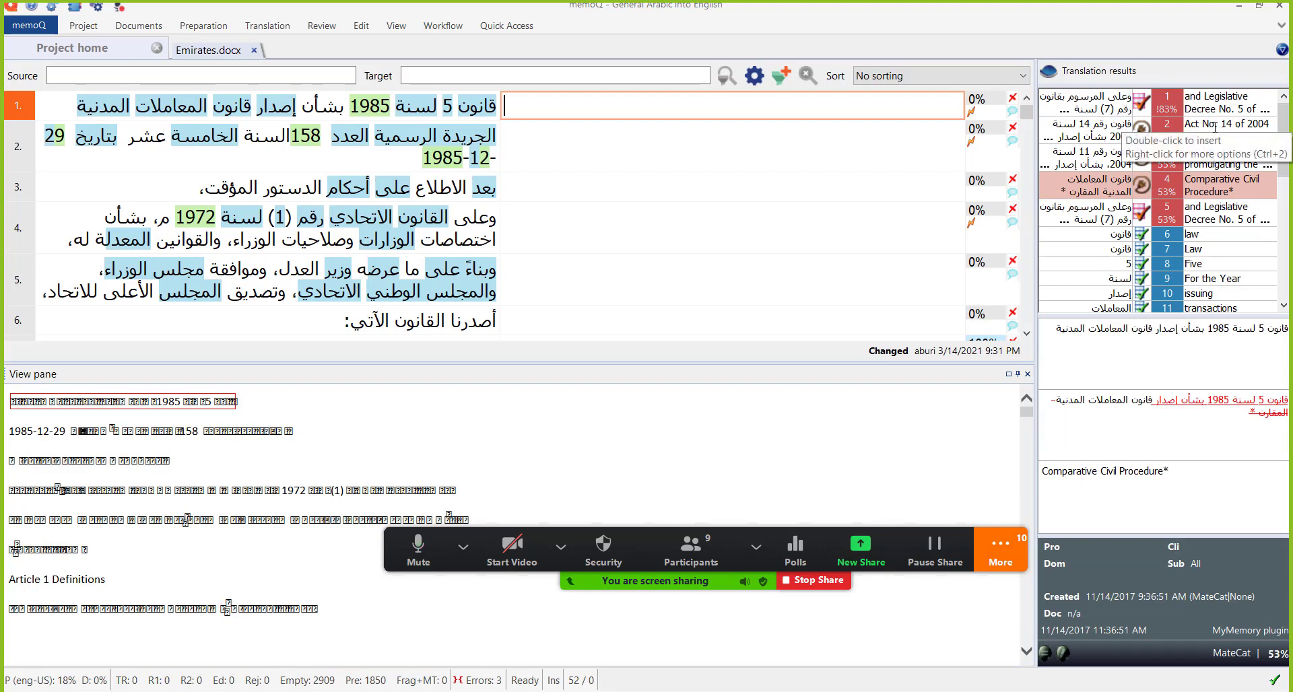
{"action": "left_click", "coordinate": [1221, 103]}
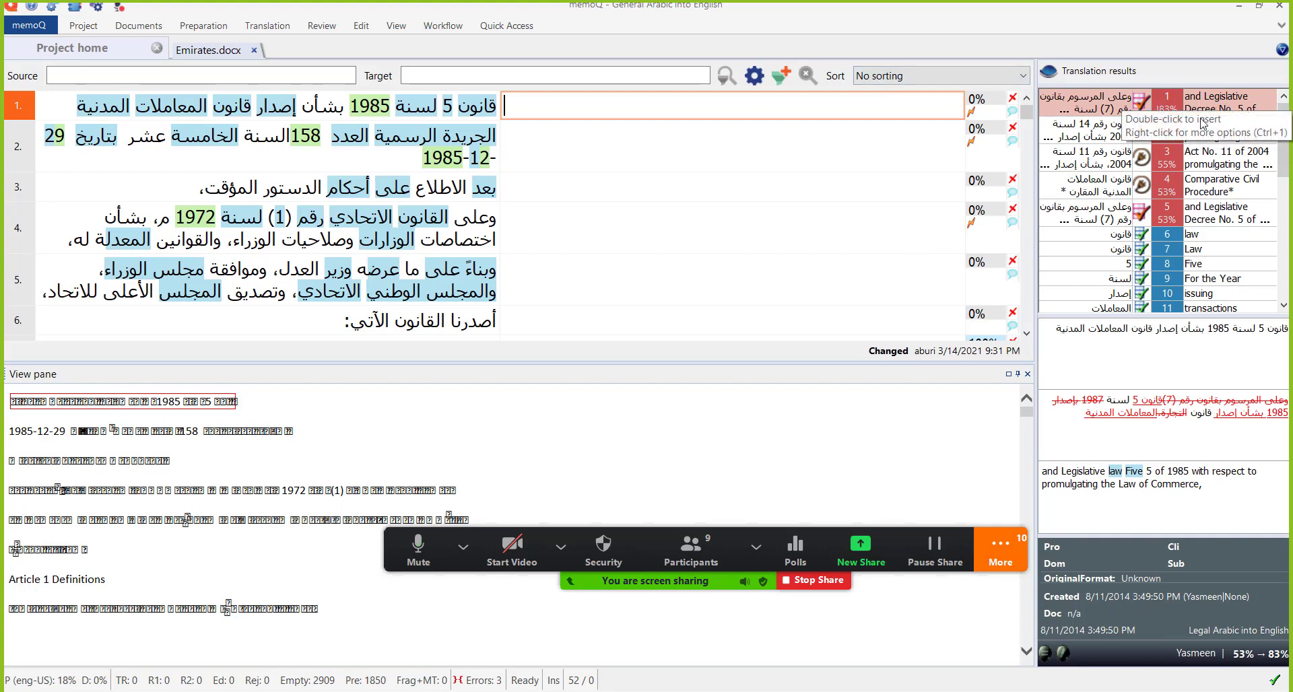
{"action": "left_click", "coordinate": [878, 146]}
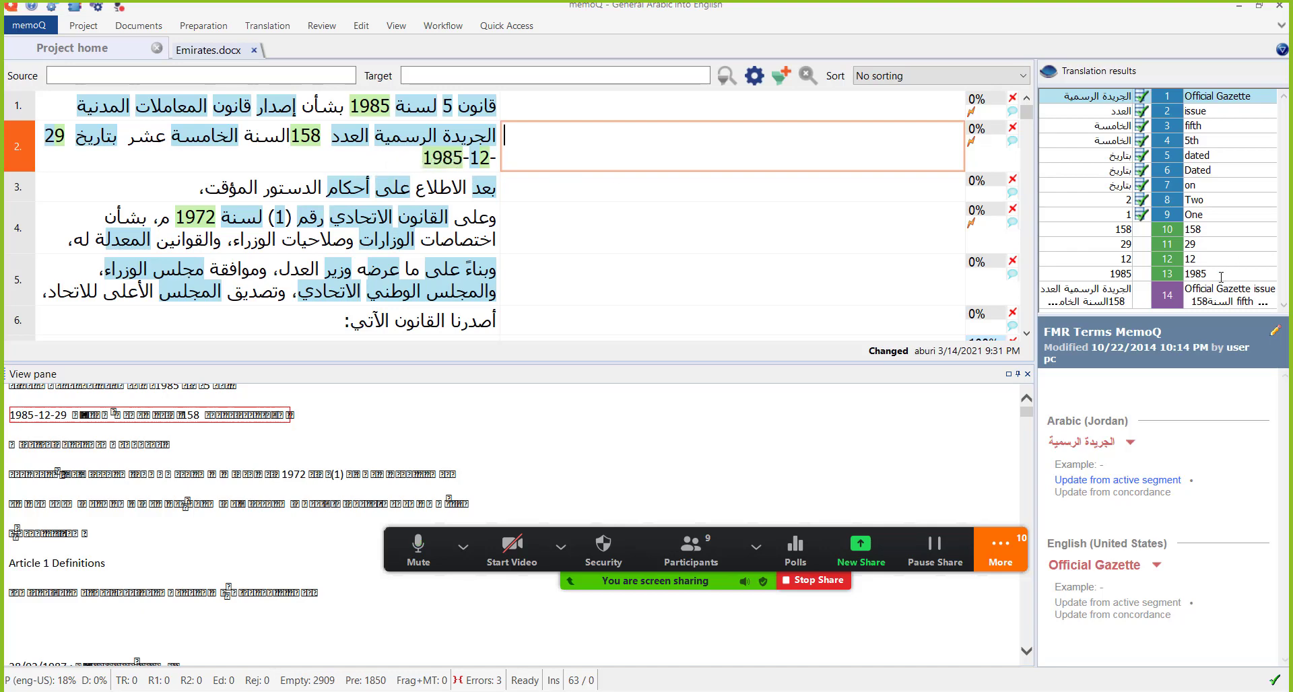
Step: Insert the suggested match "Upon review of the Constitution," as the translation of segment 3 and go to segment 4
{"action": "left_click", "coordinate": [927, 183]}
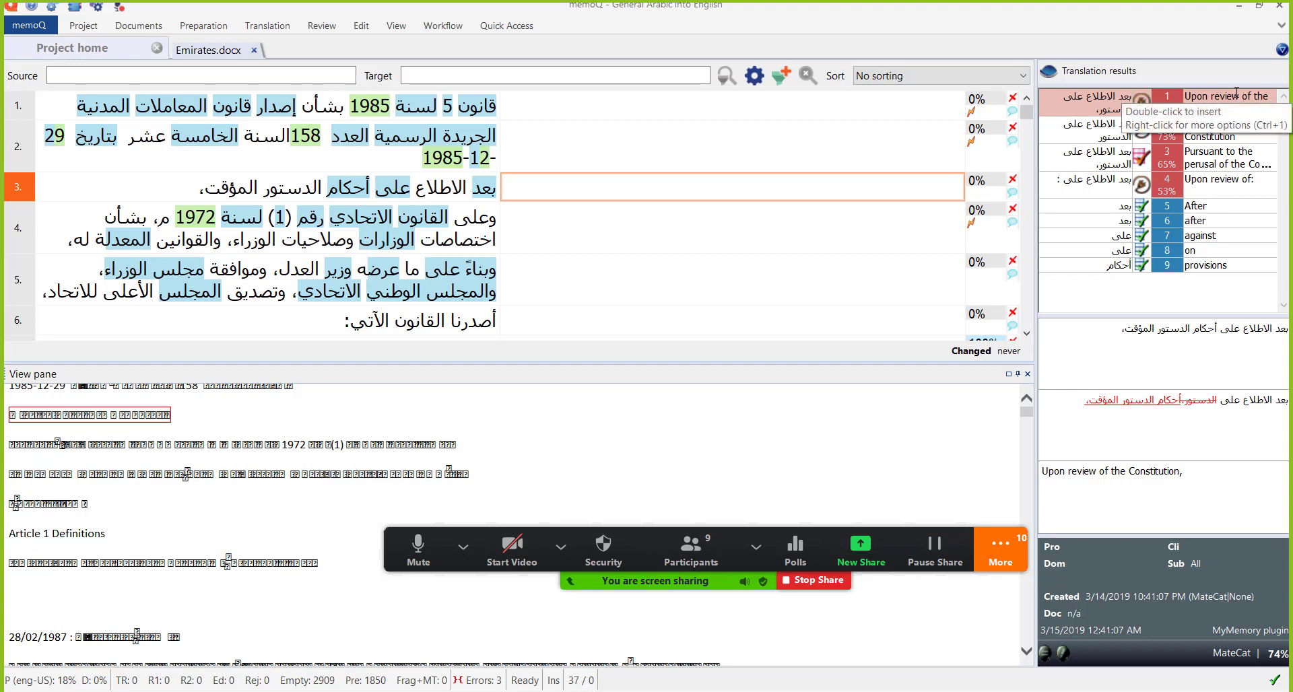
{"action": "double_click", "coordinate": [1236, 95]}
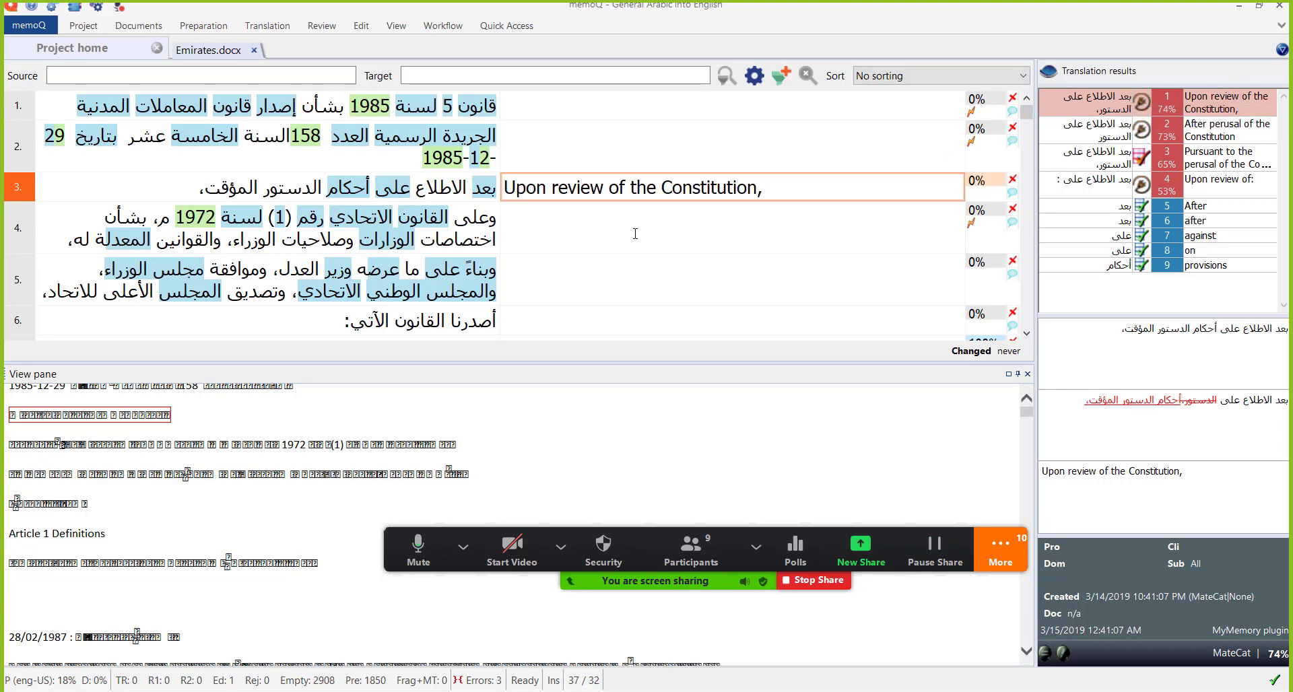
{"action": "left_click", "coordinate": [231, 187]}
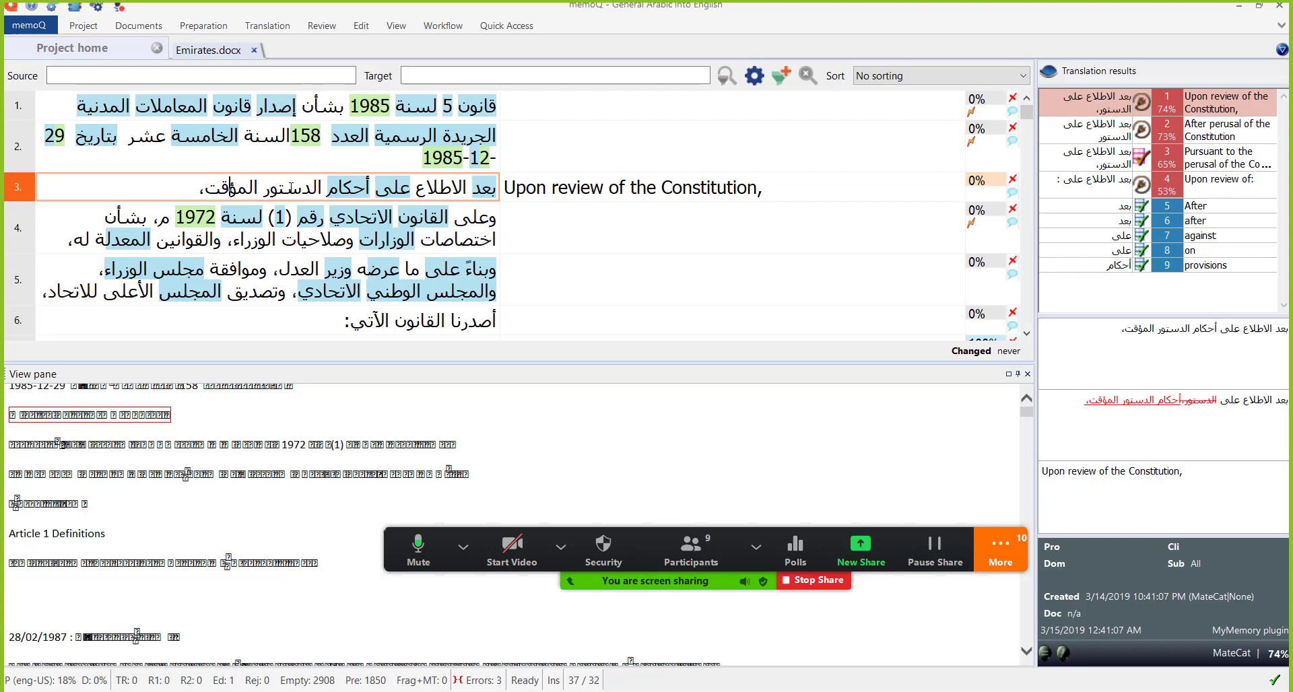
{"action": "left_click", "coordinate": [664, 186]}
{"action": "left_click", "coordinate": [656, 223]}
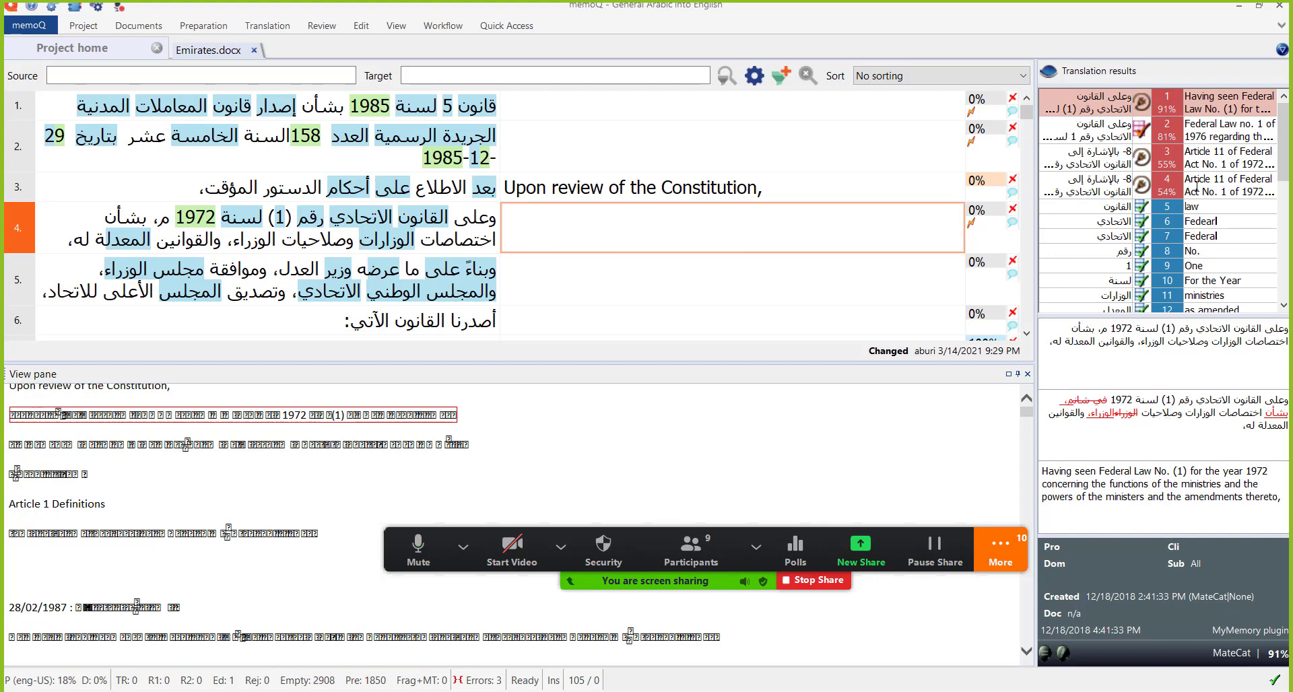
Step: Insert the suggested match "Having seen Federal Law No. (1) for the year 1972…" as the translation of segment 4 and go to segment 5
{"action": "double_click", "coordinate": [1230, 94]}
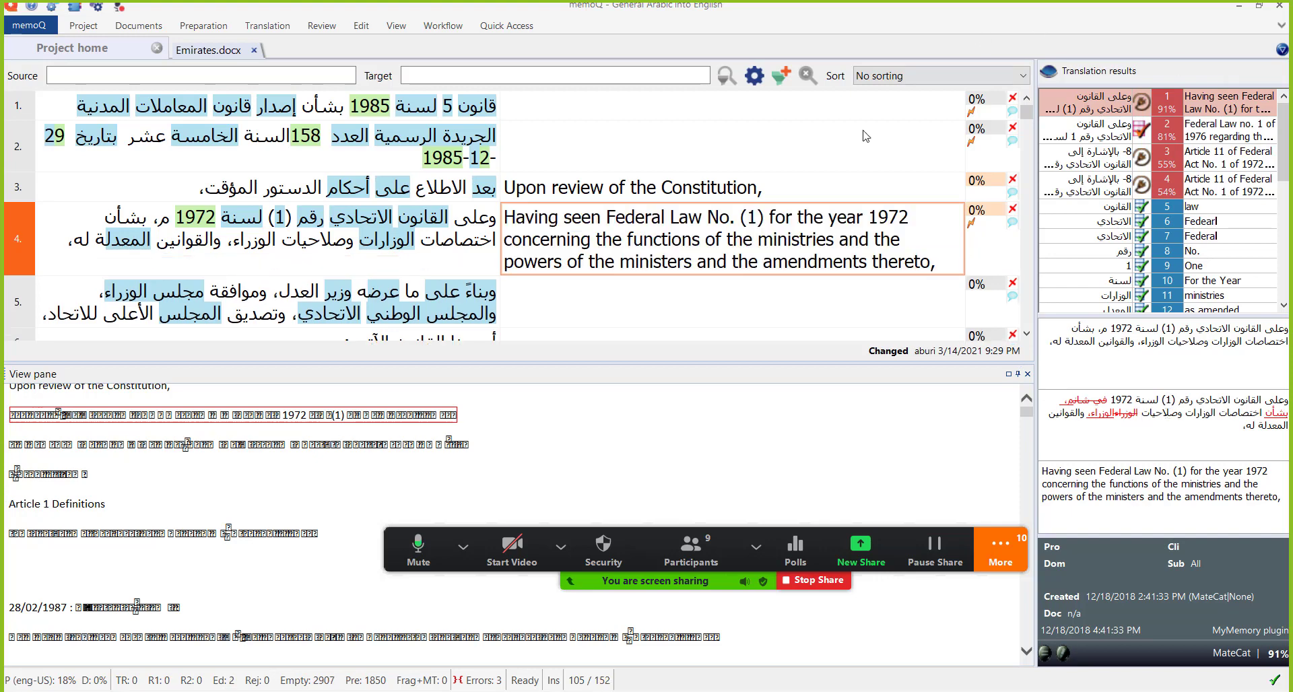
{"action": "left_click", "coordinate": [777, 304]}
{"action": "scroll", "coordinate": [788, 269], "scroll_direction": "down", "scroll_amount": 1}
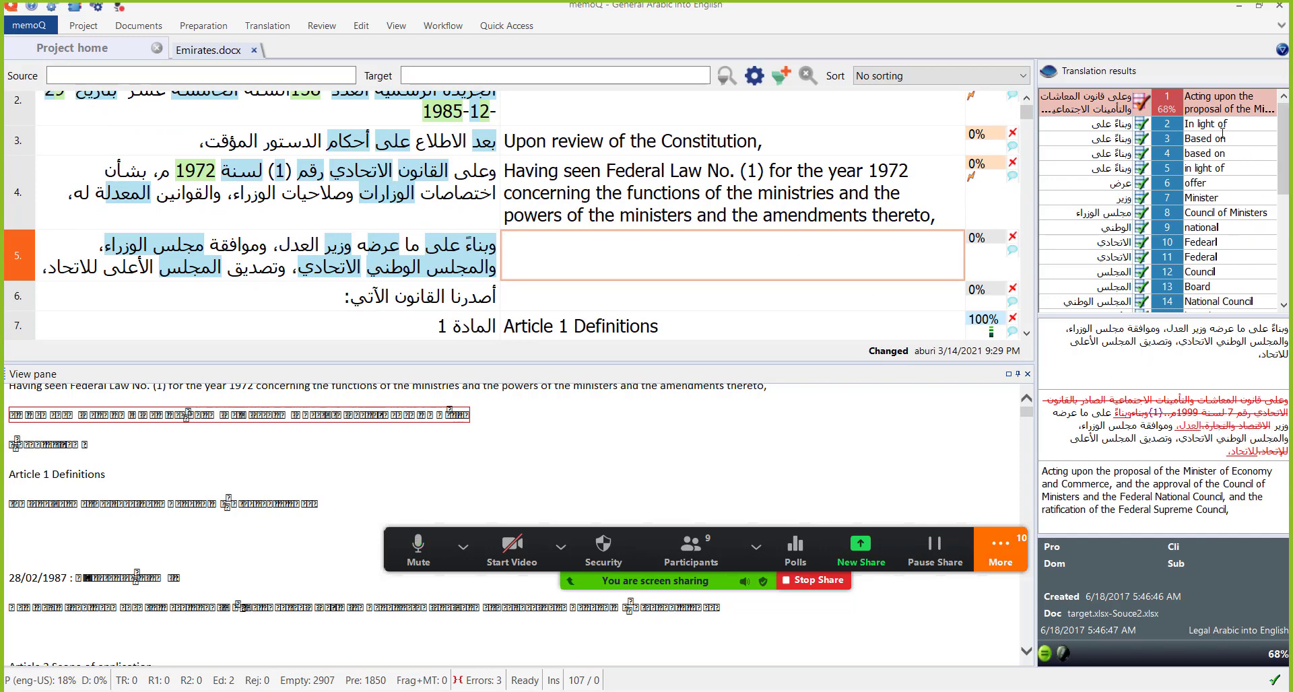
Step: Check the translation memory and term base suggestions offered for segment 8
{"action": "scroll", "coordinate": [850, 226], "scroll_direction": "down", "scroll_amount": 3}
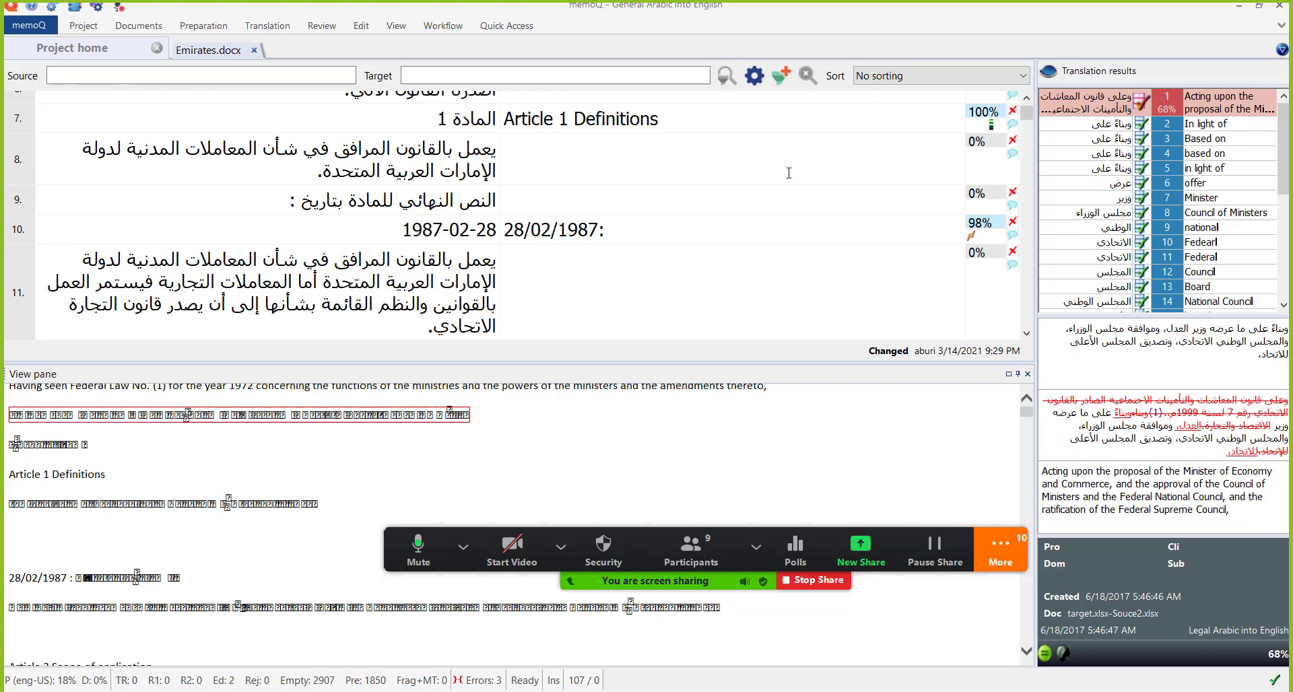
{"action": "left_click", "coordinate": [789, 173]}
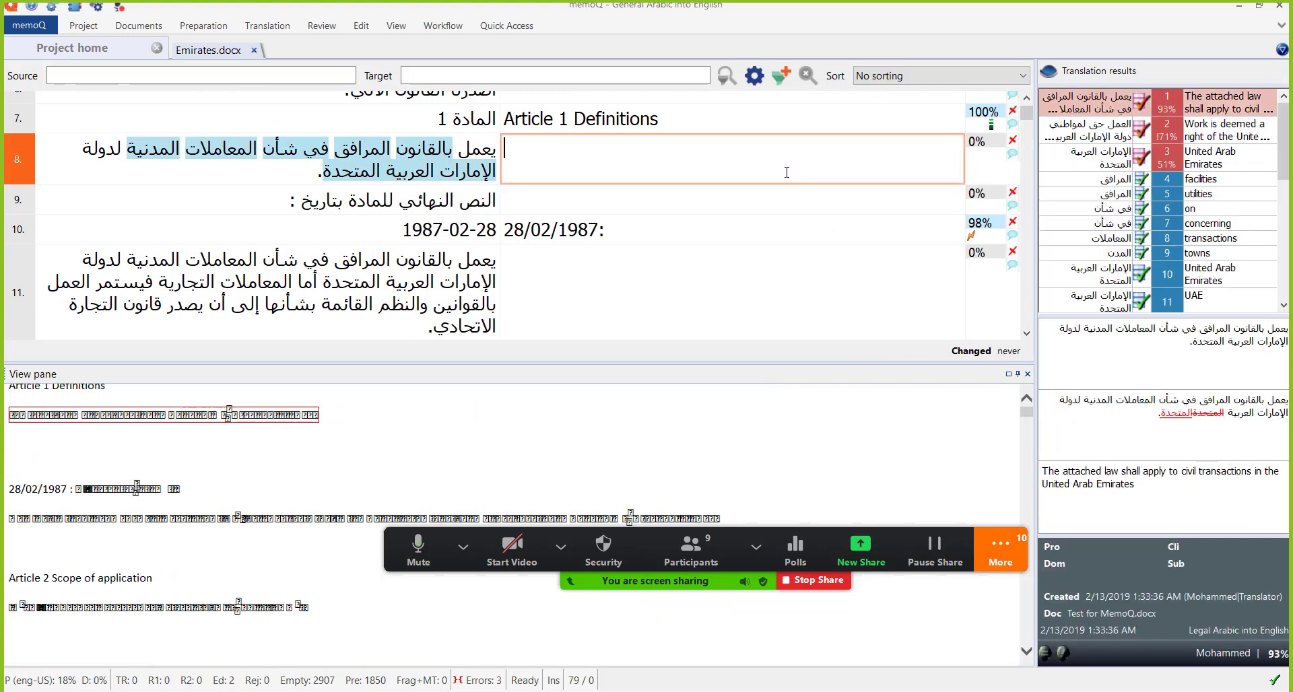
{"action": "scroll", "coordinate": [333, 143], "scroll_direction": "up", "scroll_amount": 1}
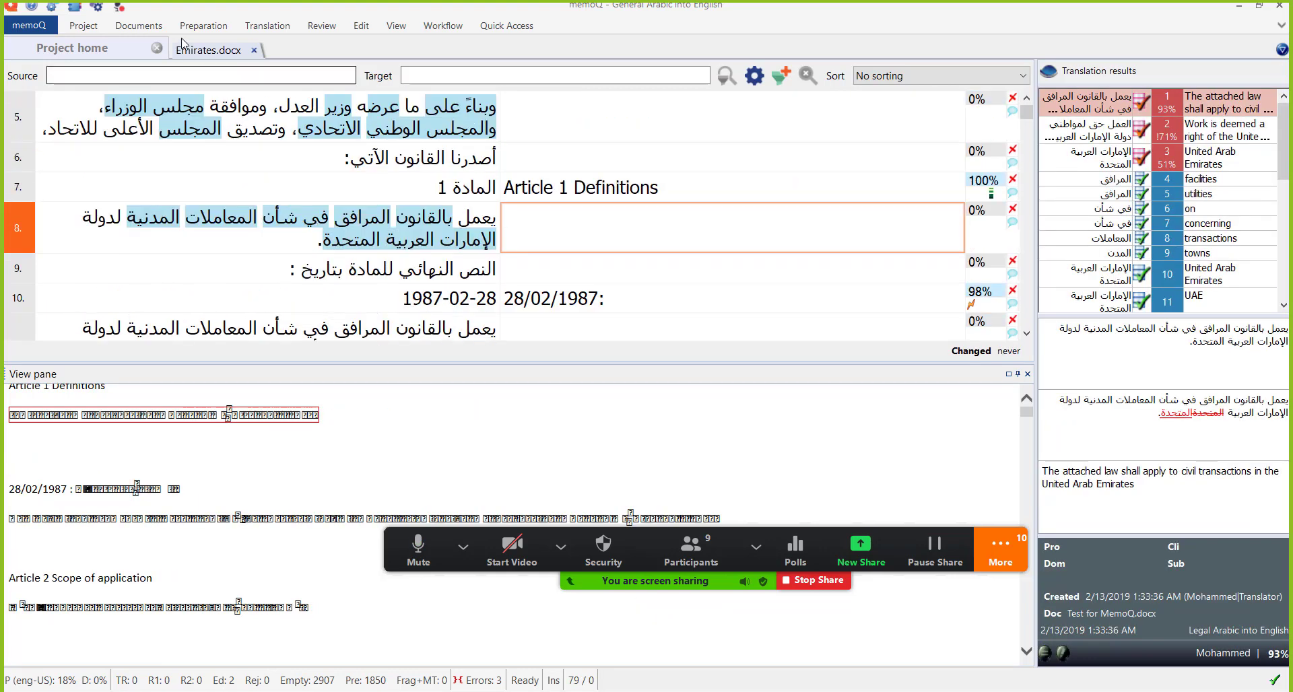
{"action": "left_click", "coordinate": [204, 27]}
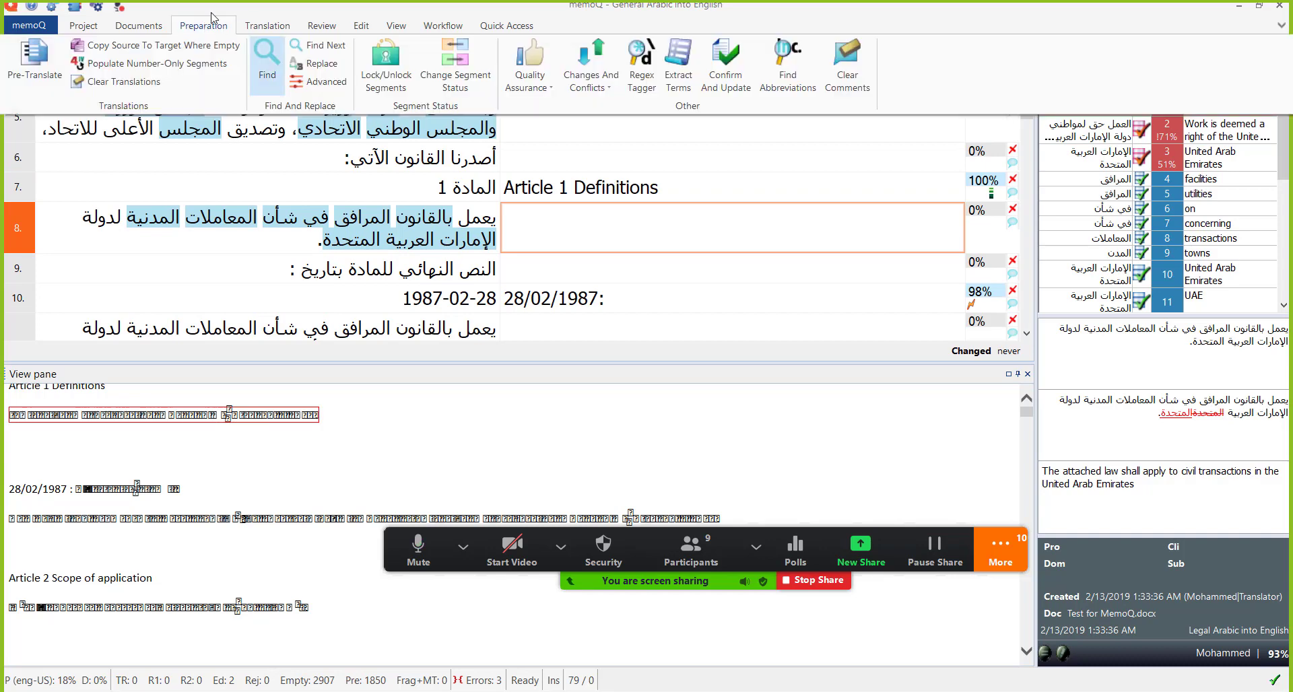
{"action": "left_click", "coordinate": [139, 25]}
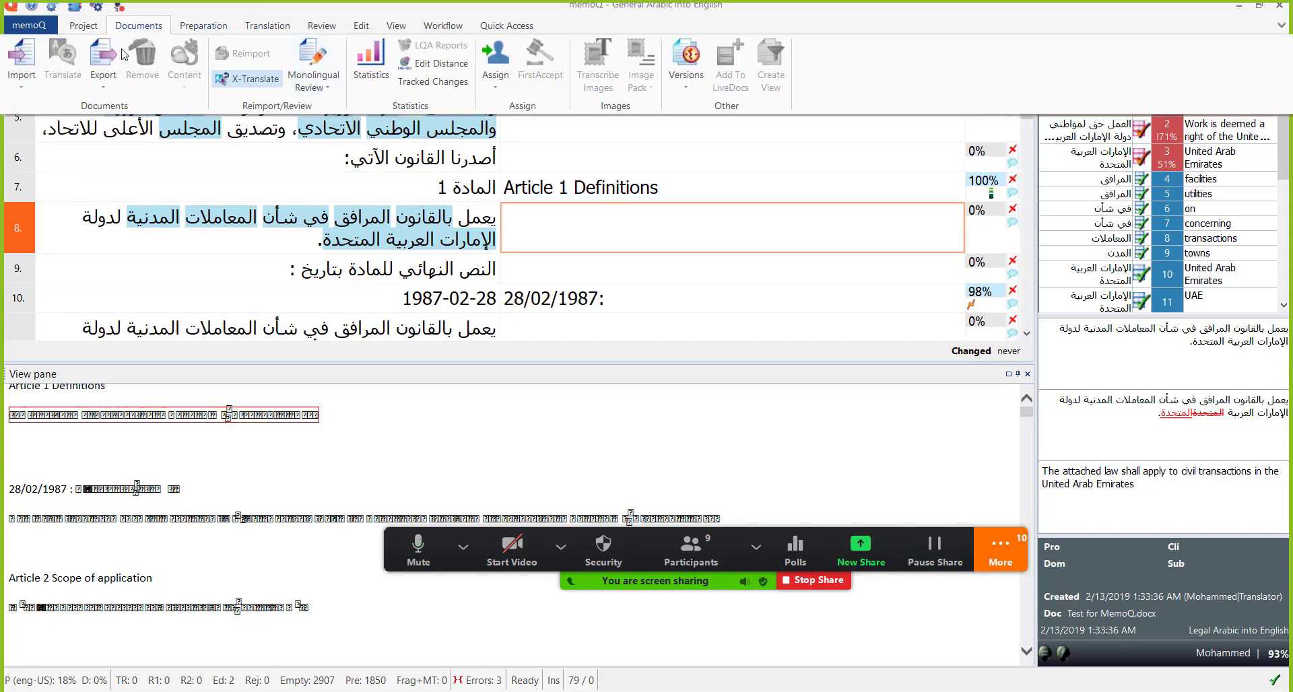
{"action": "left_click", "coordinate": [84, 27]}
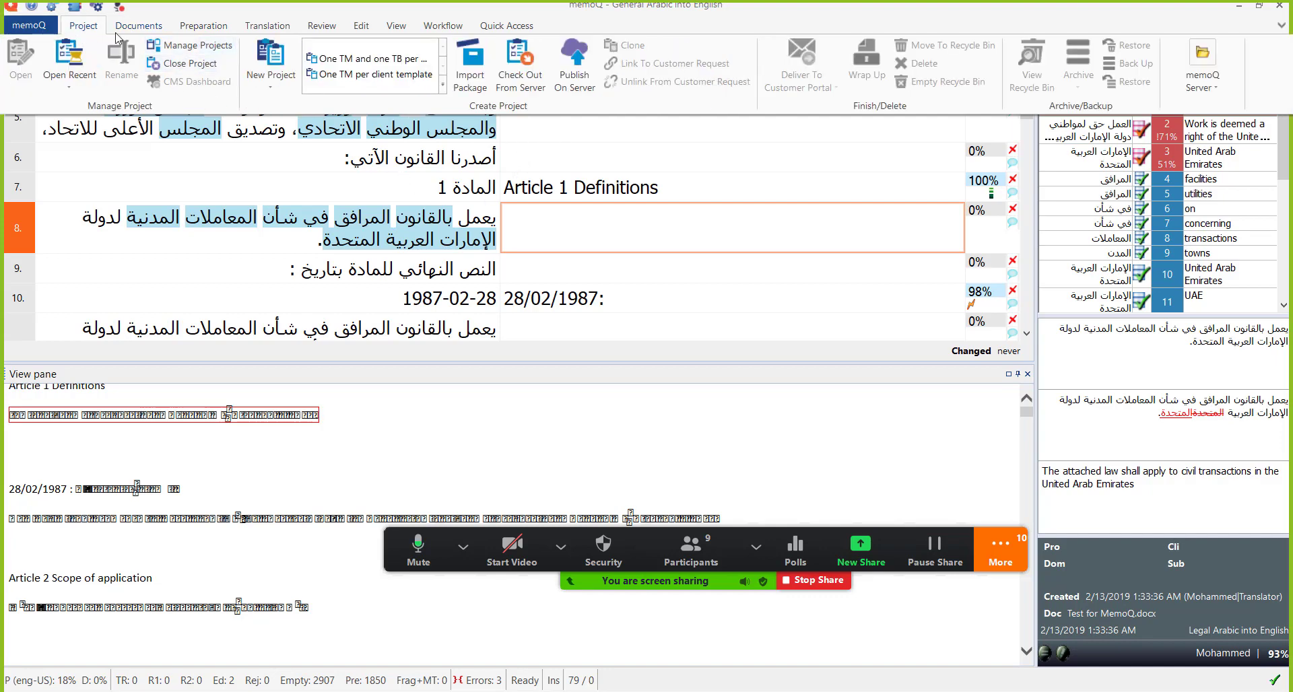
{"action": "left_click", "coordinate": [154, 27]}
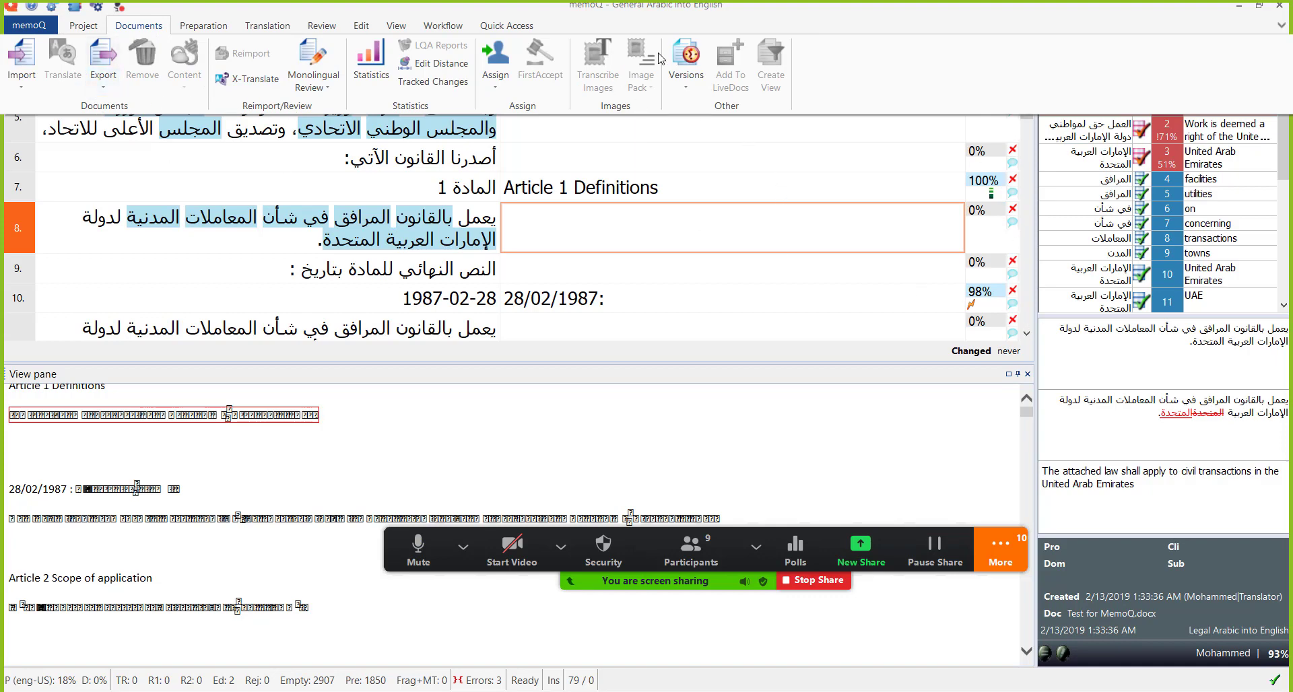
{"action": "left_click", "coordinate": [1258, 6]}
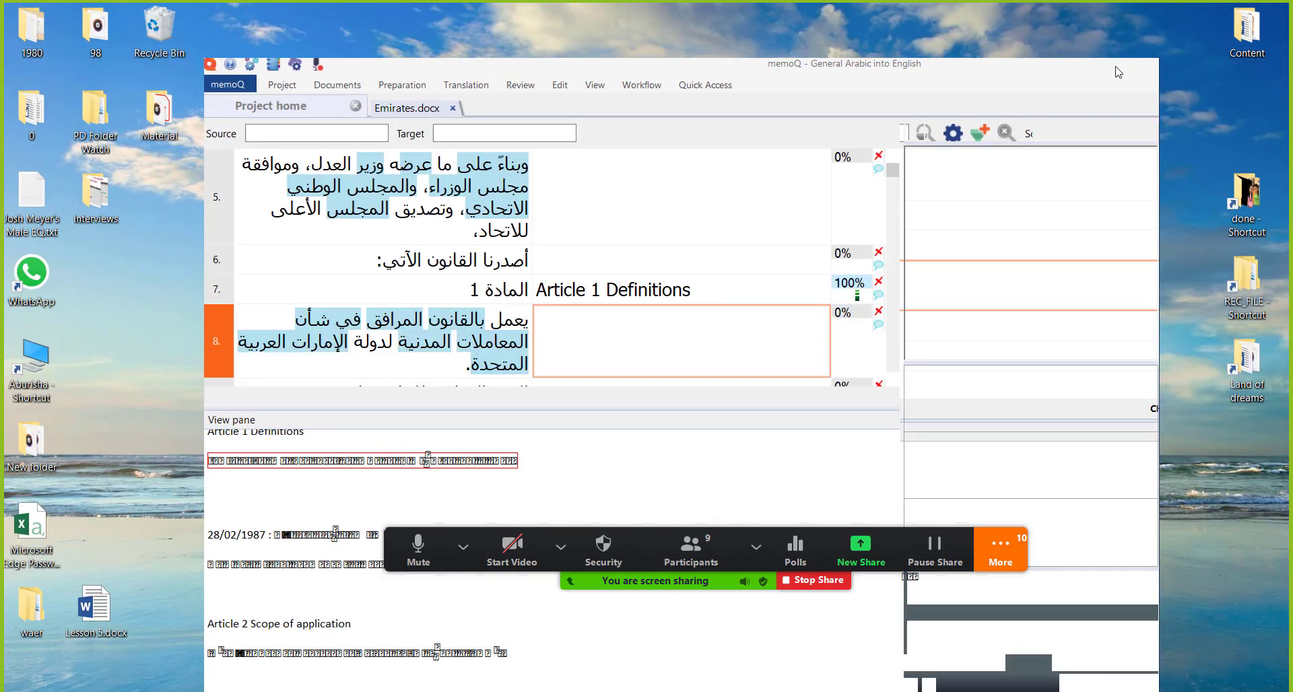
{"action": "left_click_drag", "start_coordinate": [765, 64], "coordinate": [564, 3]}
Step: Lower the minimum match threshold in the project's "Default - copy" TM settings and save the change
{"action": "left_click", "coordinate": [48, 47]}
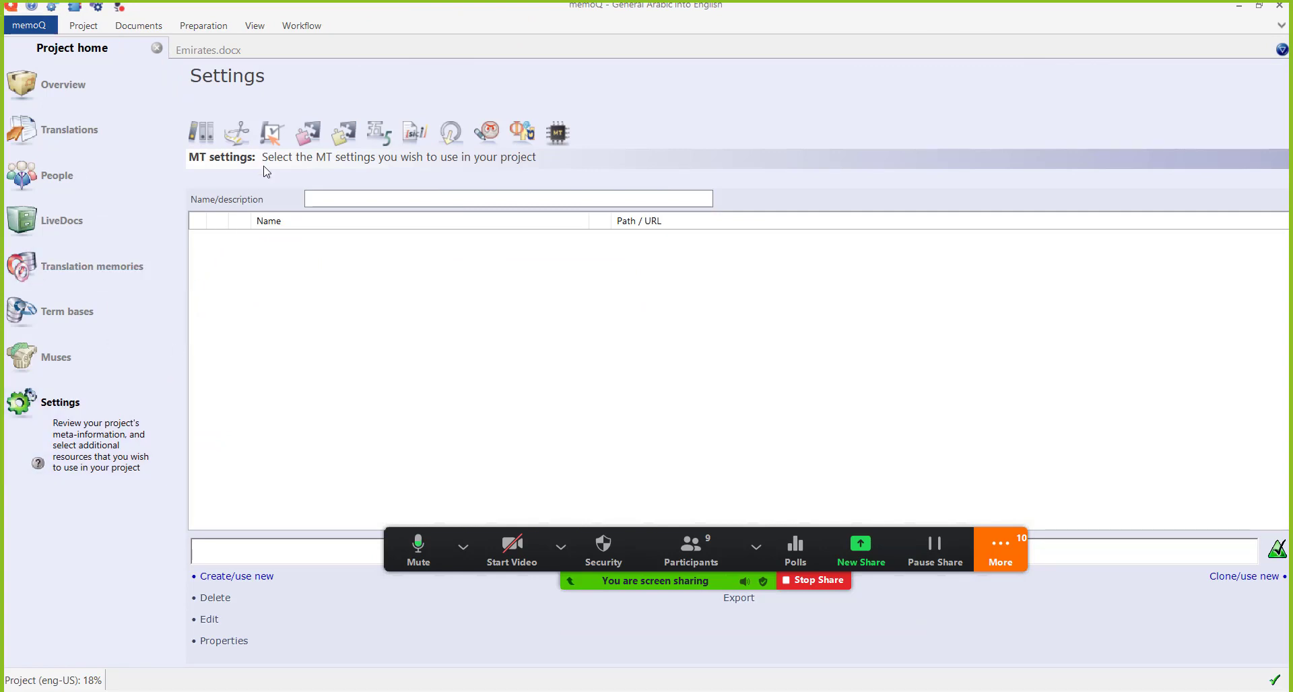
{"action": "left_click", "coordinate": [273, 135]}
{"action": "left_click", "coordinate": [307, 144]}
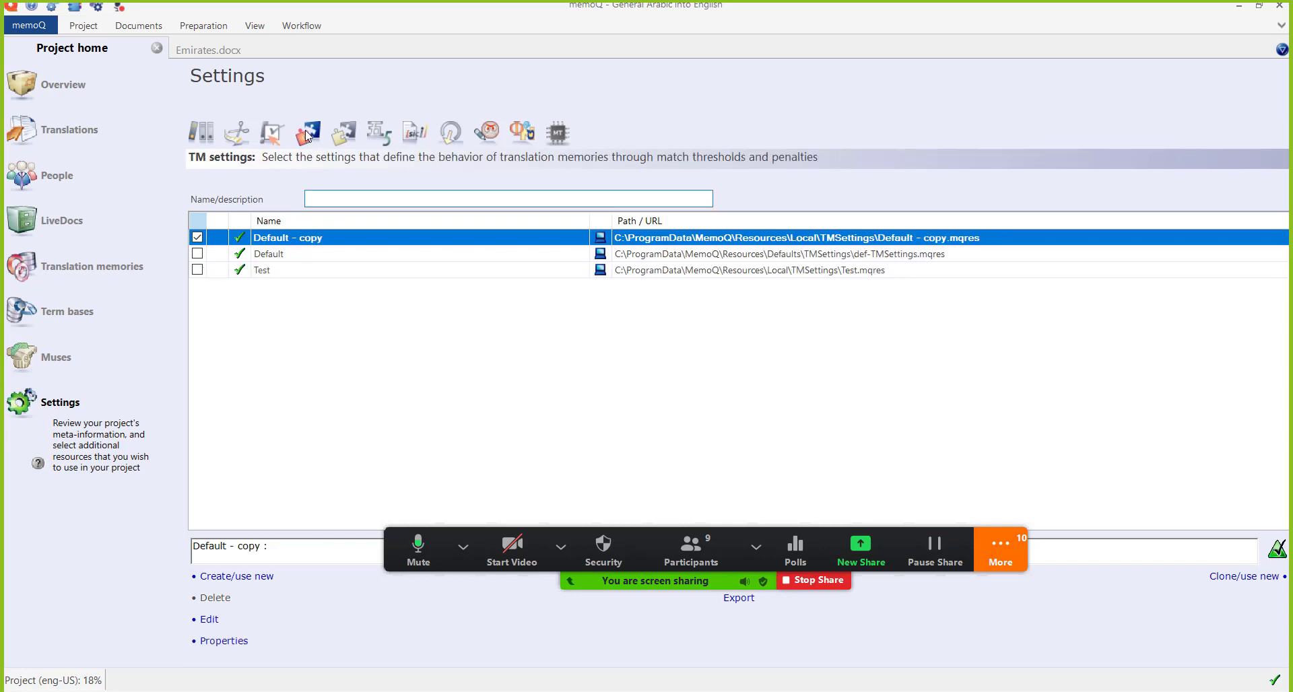
{"action": "double_click", "coordinate": [271, 240]}
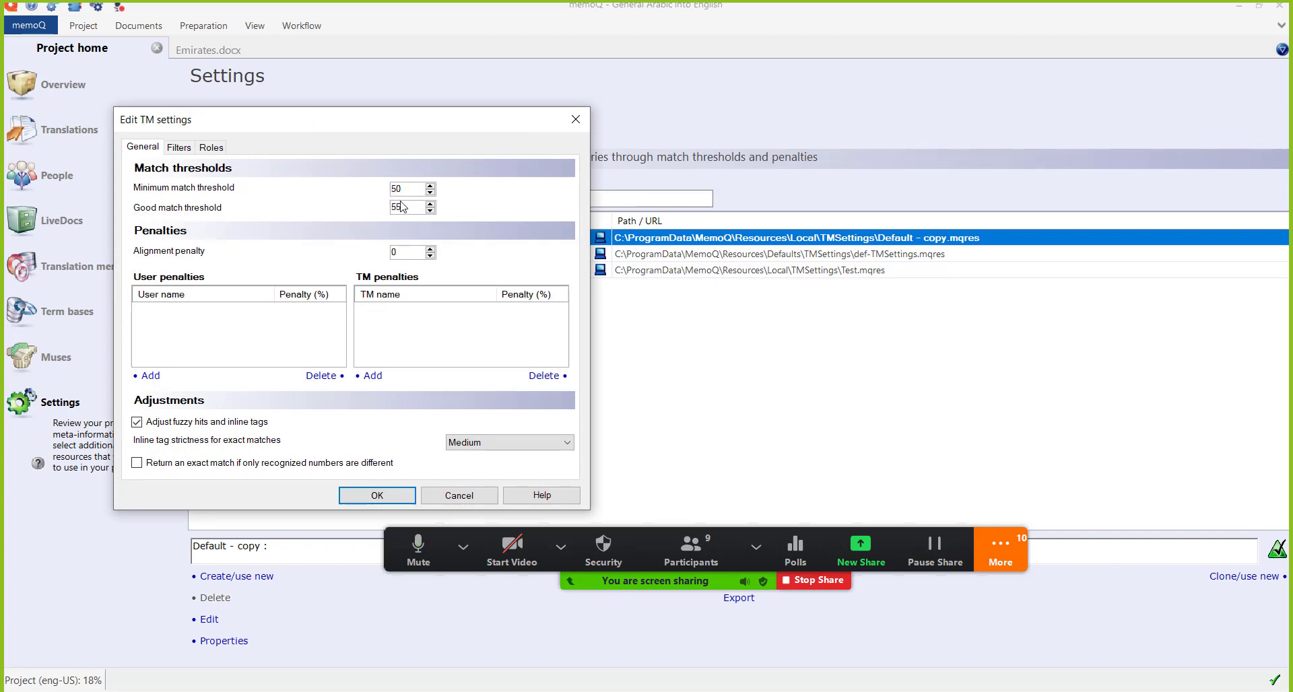
{"action": "left_click_drag", "start_coordinate": [420, 192], "coordinate": [360, 183]}
{"action": "left_click", "coordinate": [377, 496]}
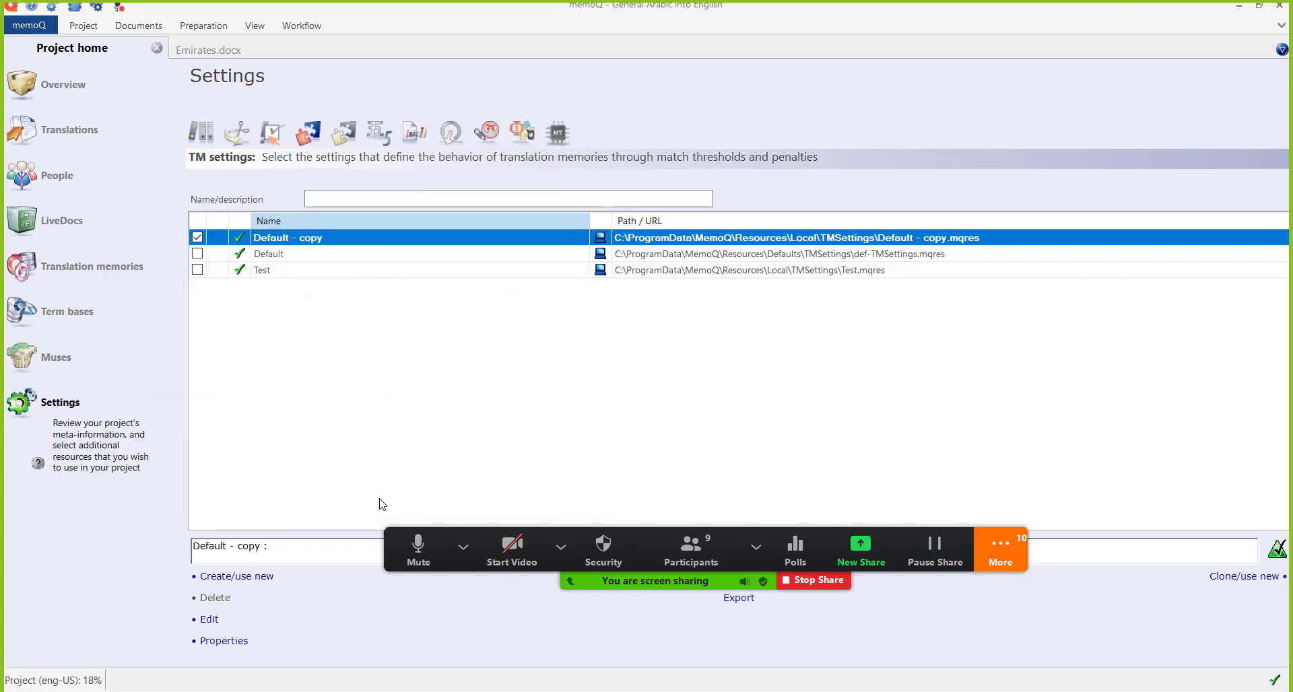
Step: Pre-translate the active document Emirates.docx using good TM or corpus matches, with automatic joining and splitting of segments for the best match
{"action": "left_click", "coordinate": [208, 50]}
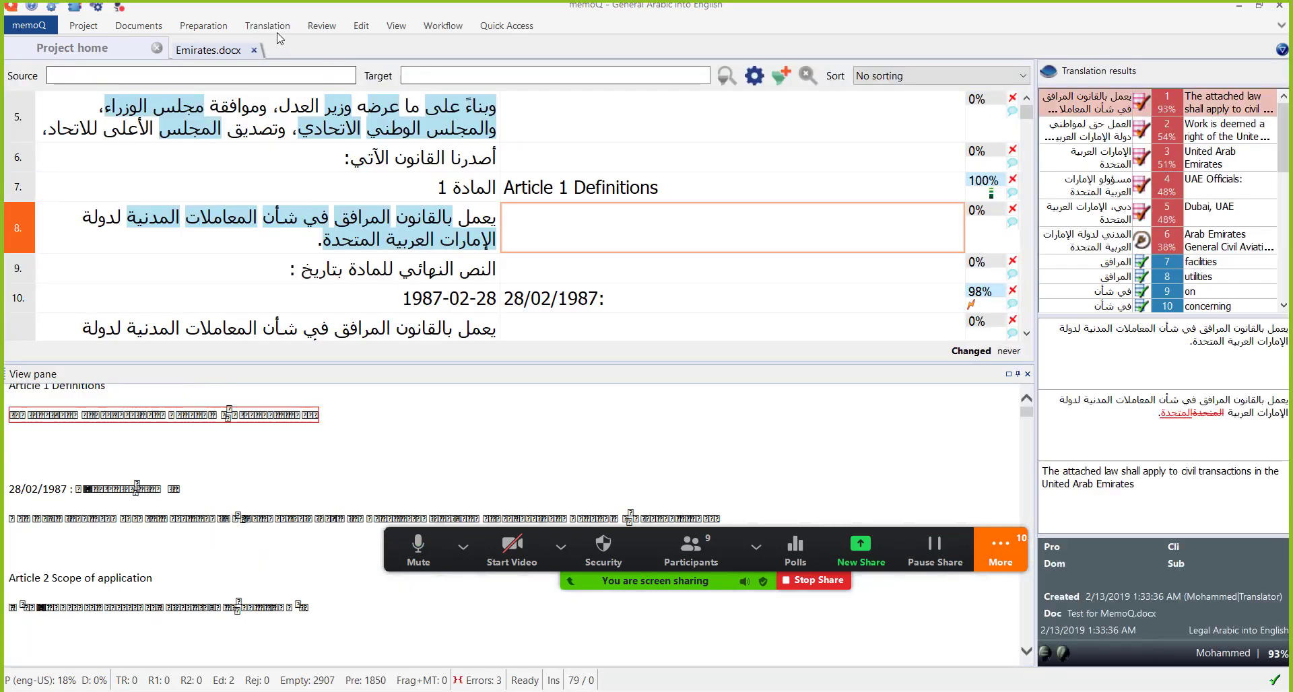
{"action": "left_click", "coordinate": [205, 27]}
{"action": "left_click", "coordinate": [35, 56]}
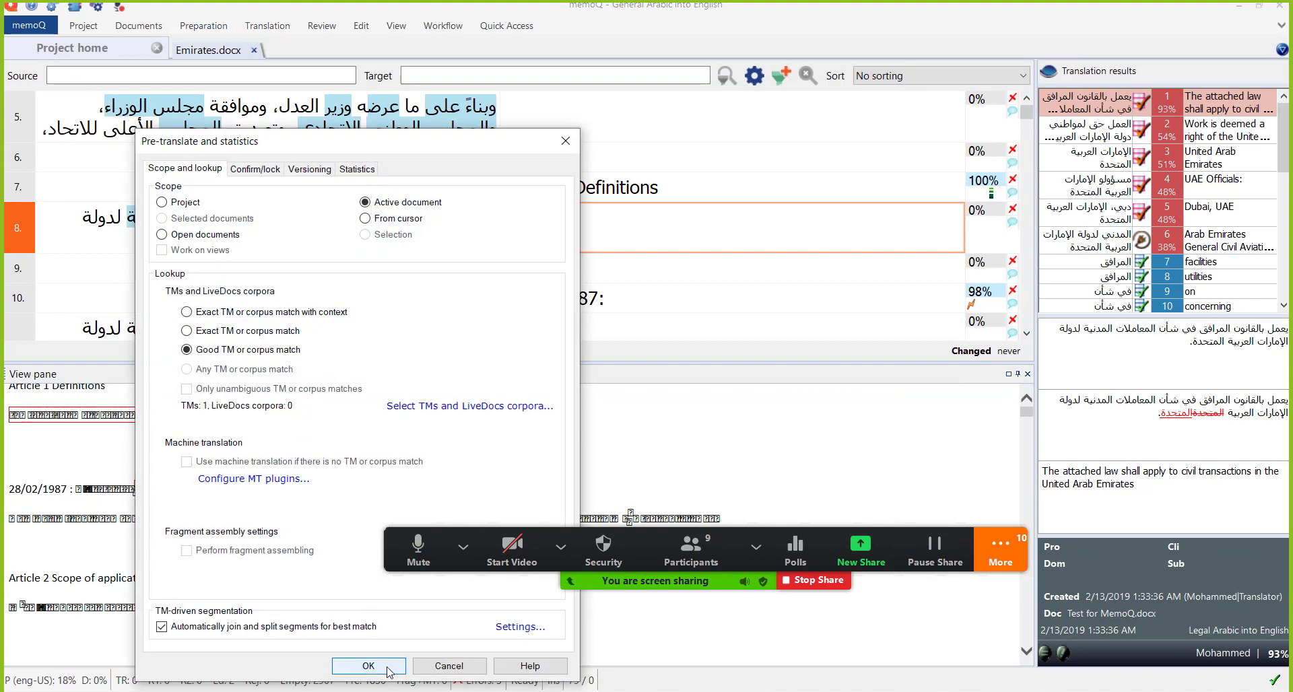
{"action": "left_click", "coordinate": [385, 668]}
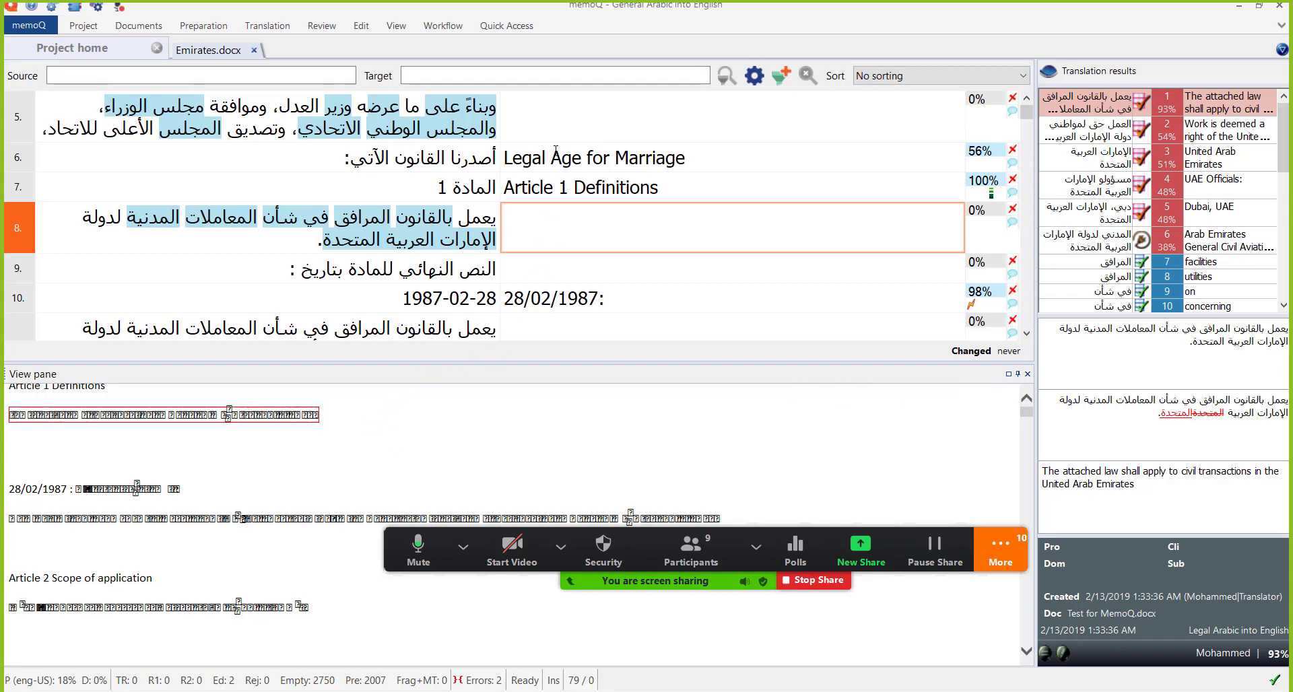
Step: Review the pre-translated segments from 6 onward, comparing the inserted translations of segments 6 and 14 with their suggested matches
{"action": "left_click", "coordinate": [537, 158]}
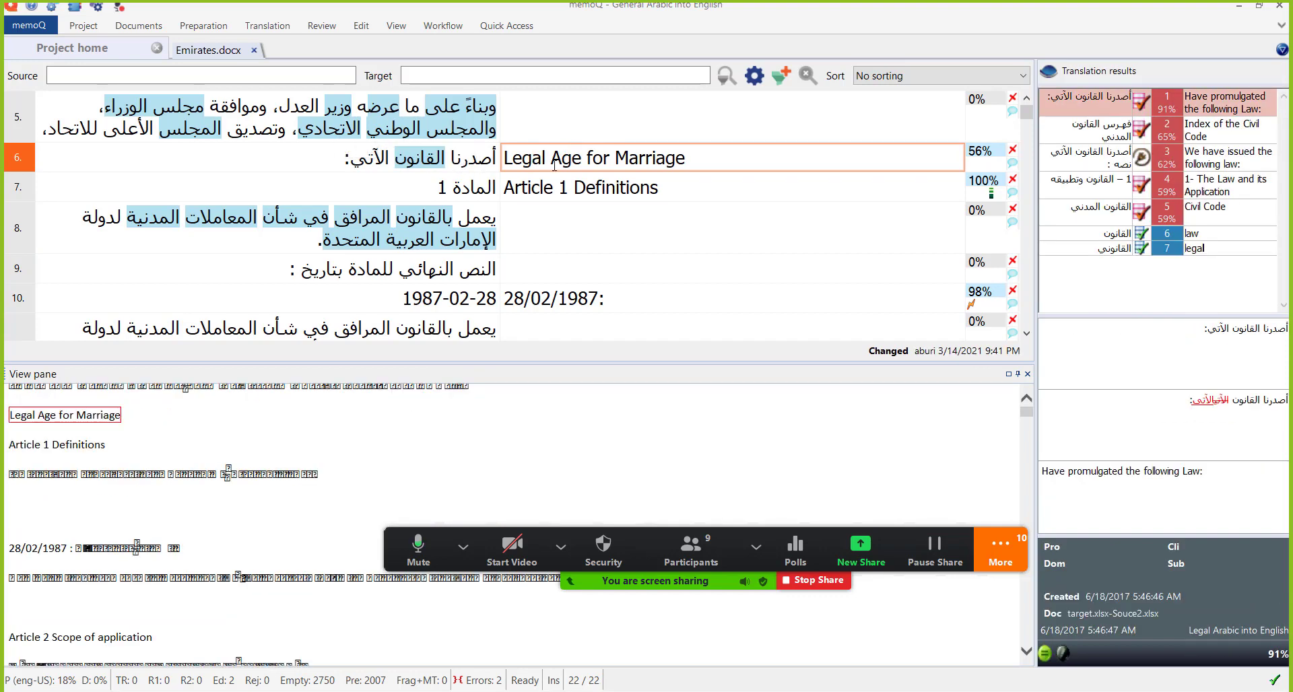
{"action": "left_click_drag", "start_coordinate": [706, 162], "coordinate": [505, 138]}
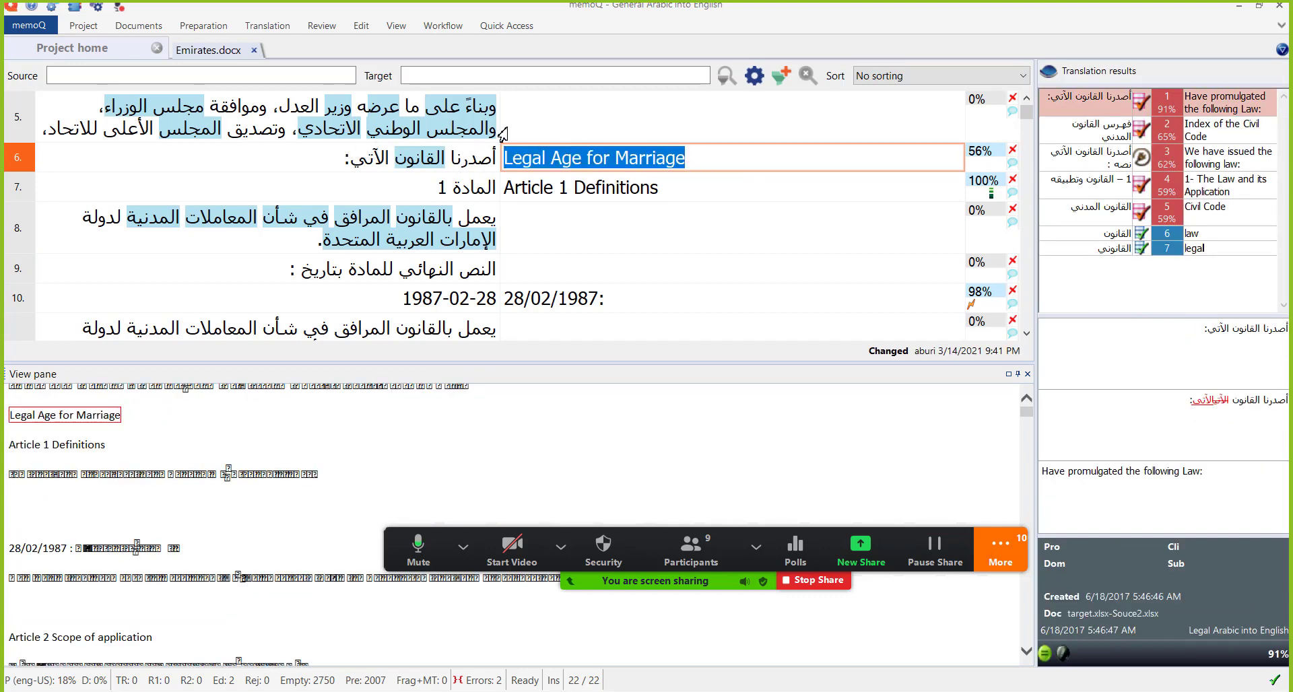
{"action": "scroll", "coordinate": [633, 206], "scroll_direction": "down", "scroll_amount": 5}
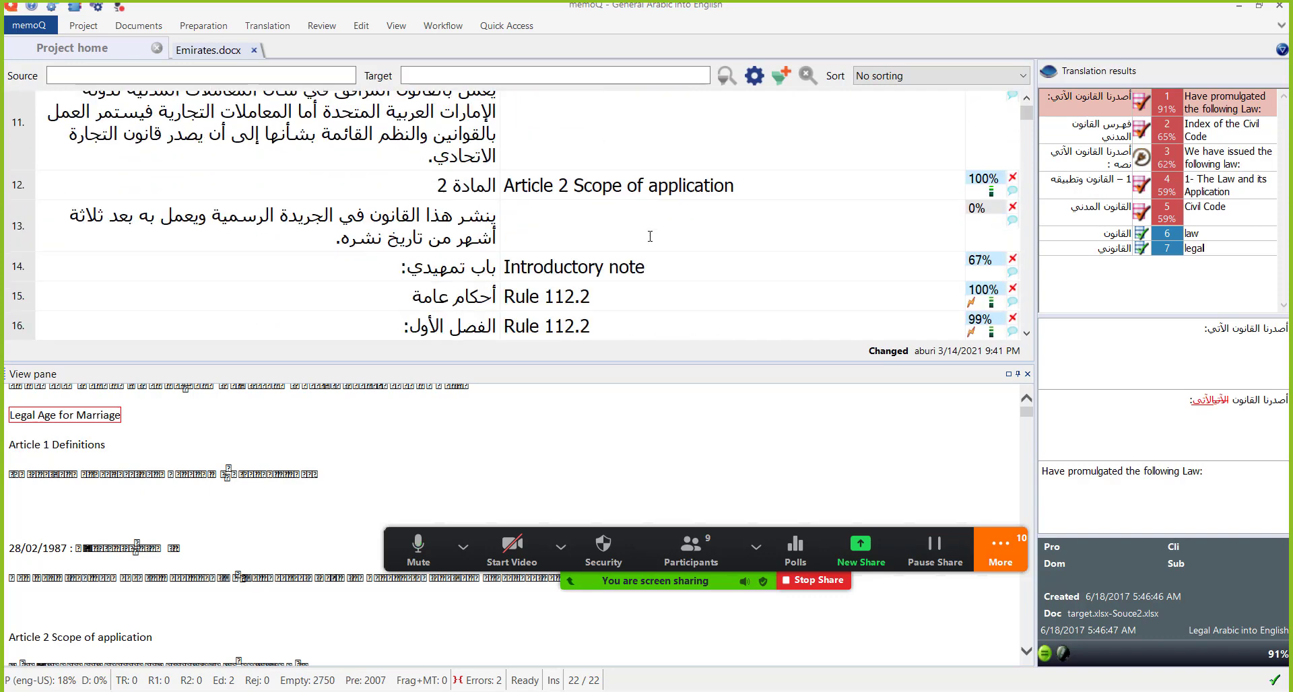
{"action": "scroll", "coordinate": [536, 221], "scroll_direction": "down", "scroll_amount": 1}
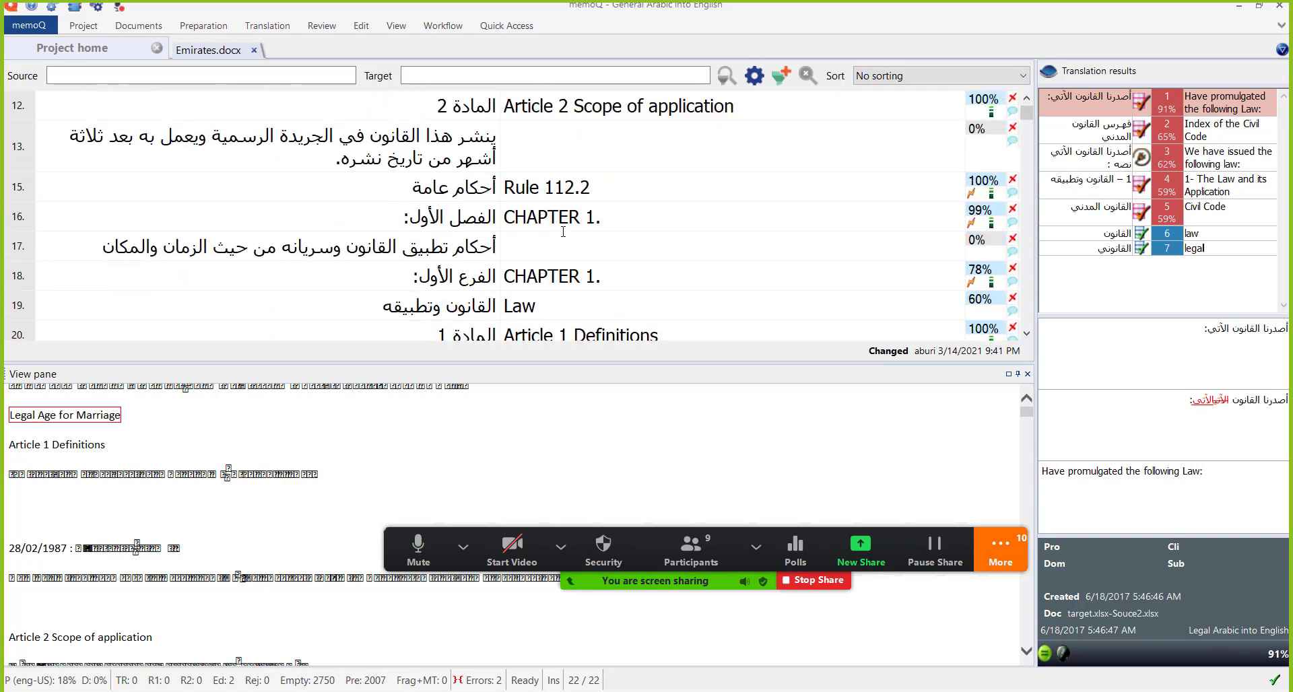
{"action": "left_click", "coordinate": [655, 189]}
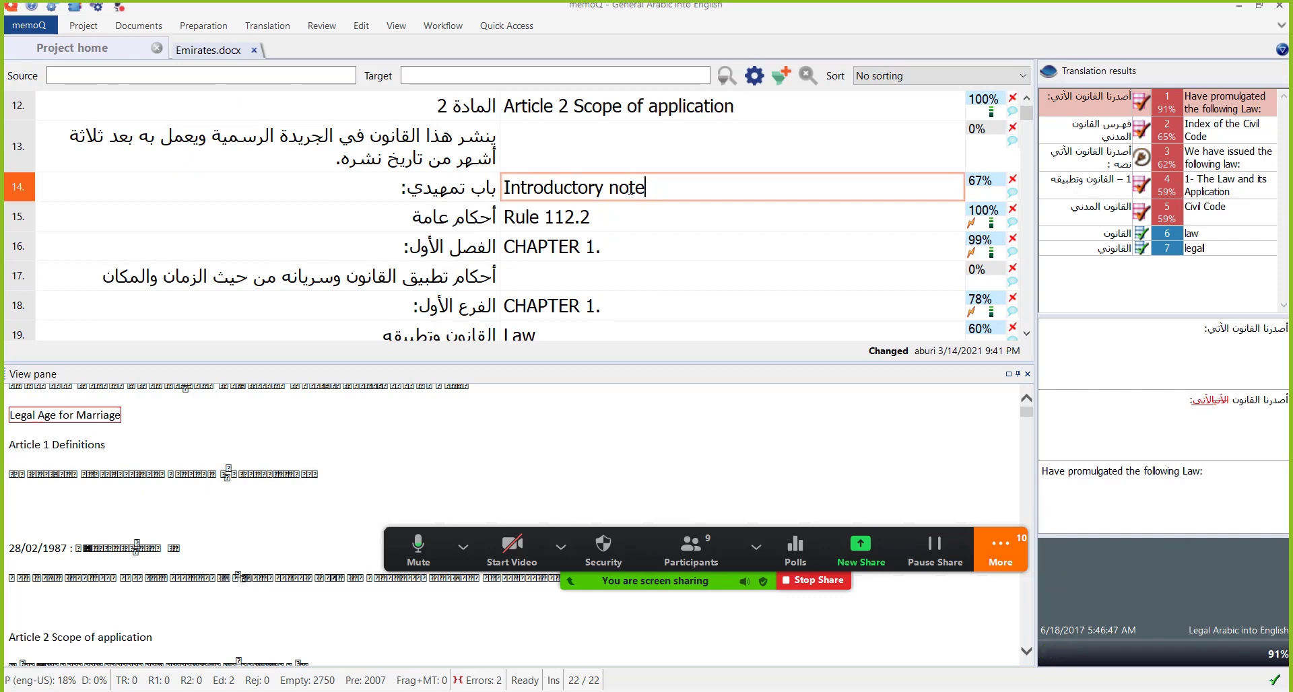
{"action": "left_click_drag", "start_coordinate": [655, 189], "coordinate": [608, 188]}
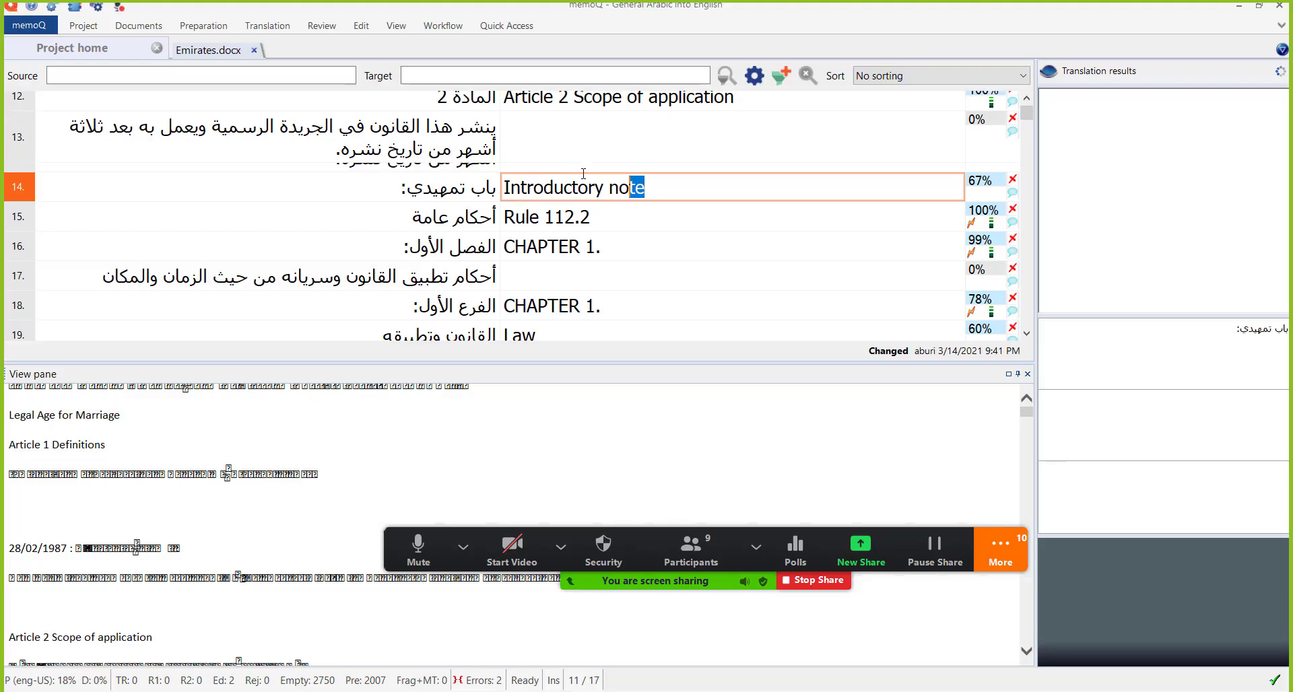
{"action": "scroll", "coordinate": [589, 178], "scroll_direction": "down", "scroll_amount": 2}
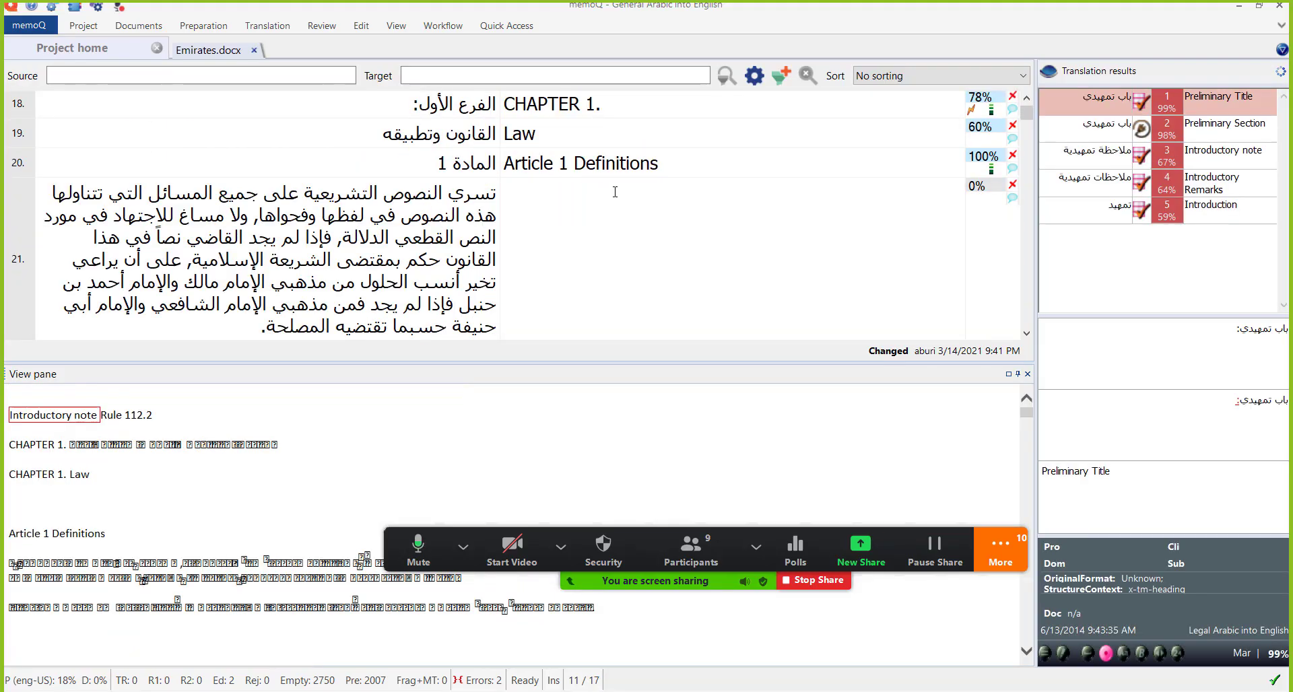
Step: Split source segment 21 after "حكم بمقتضى الشريعة الإسلامية," and return to its empty target cell
{"action": "left_click", "coordinate": [630, 201]}
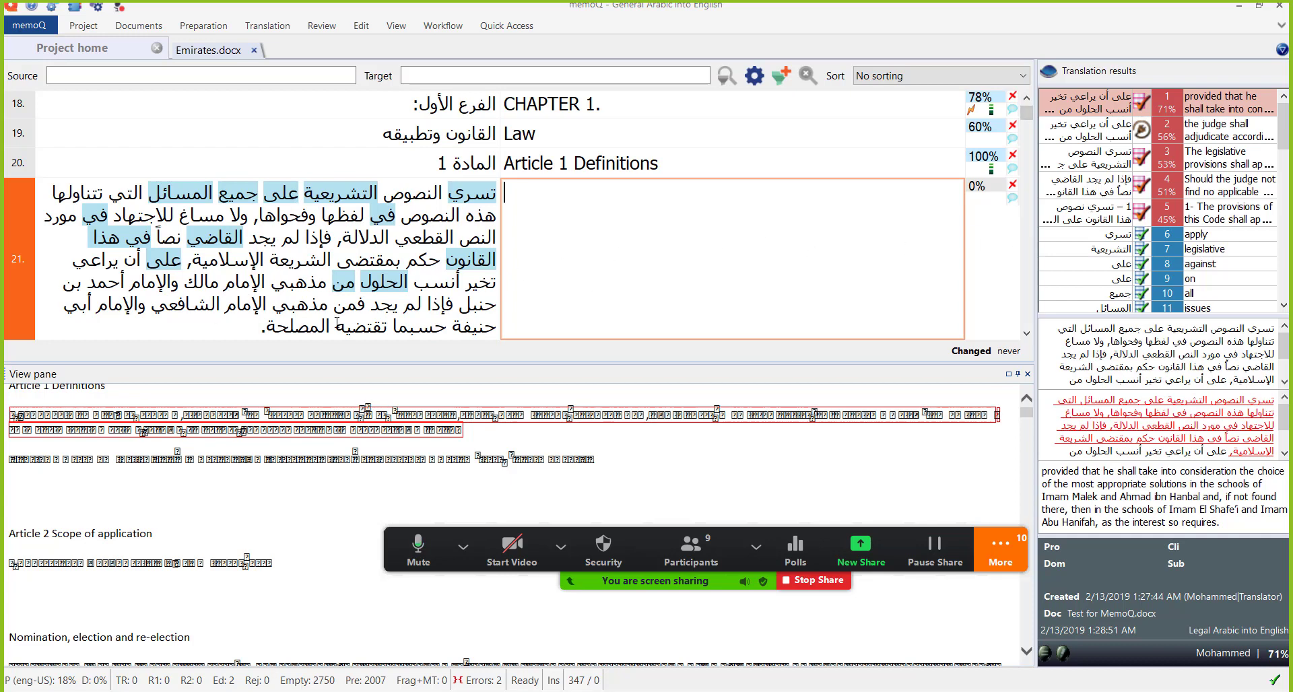
{"action": "left_click", "coordinate": [188, 262]}
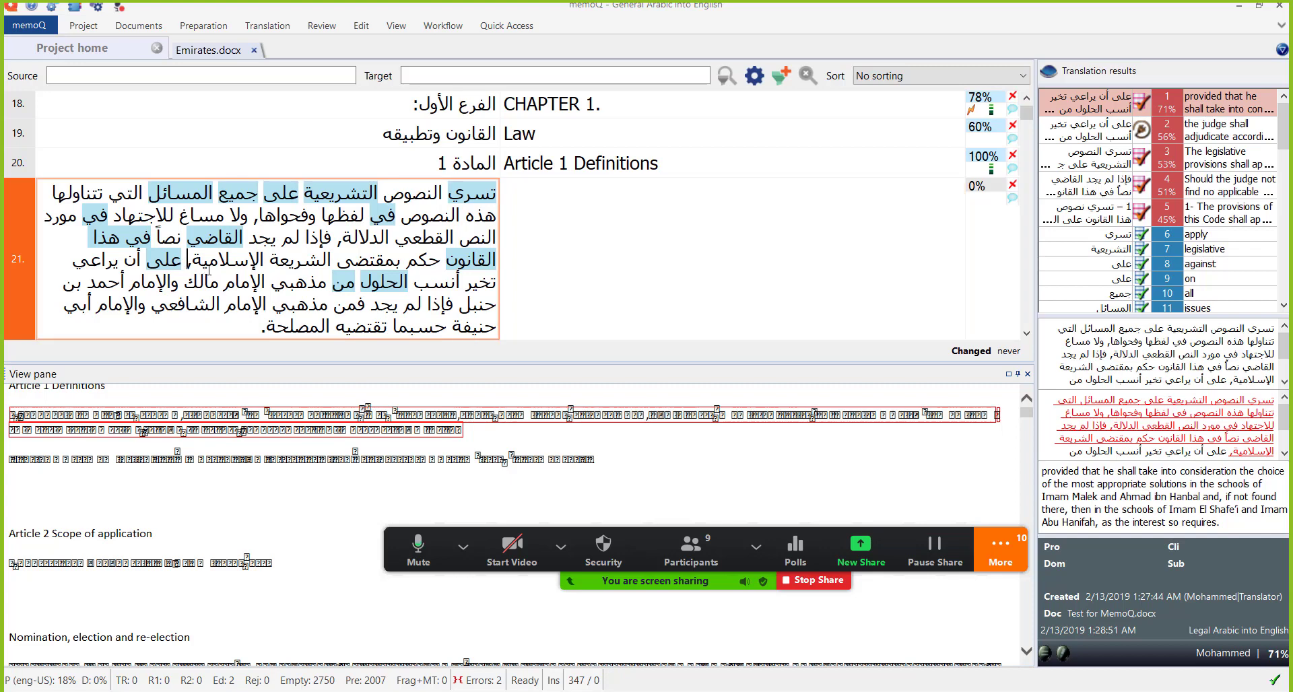
{"action": "right_click", "coordinate": [189, 261]}
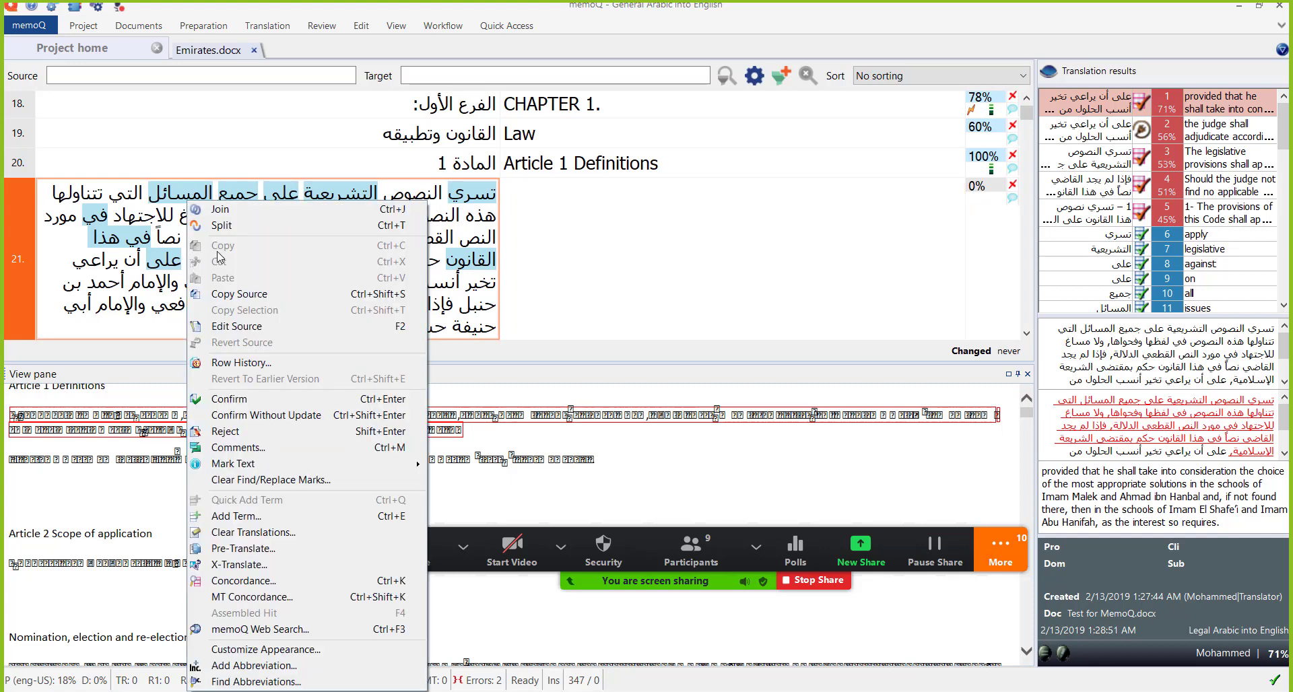
{"action": "left_click", "coordinate": [240, 227]}
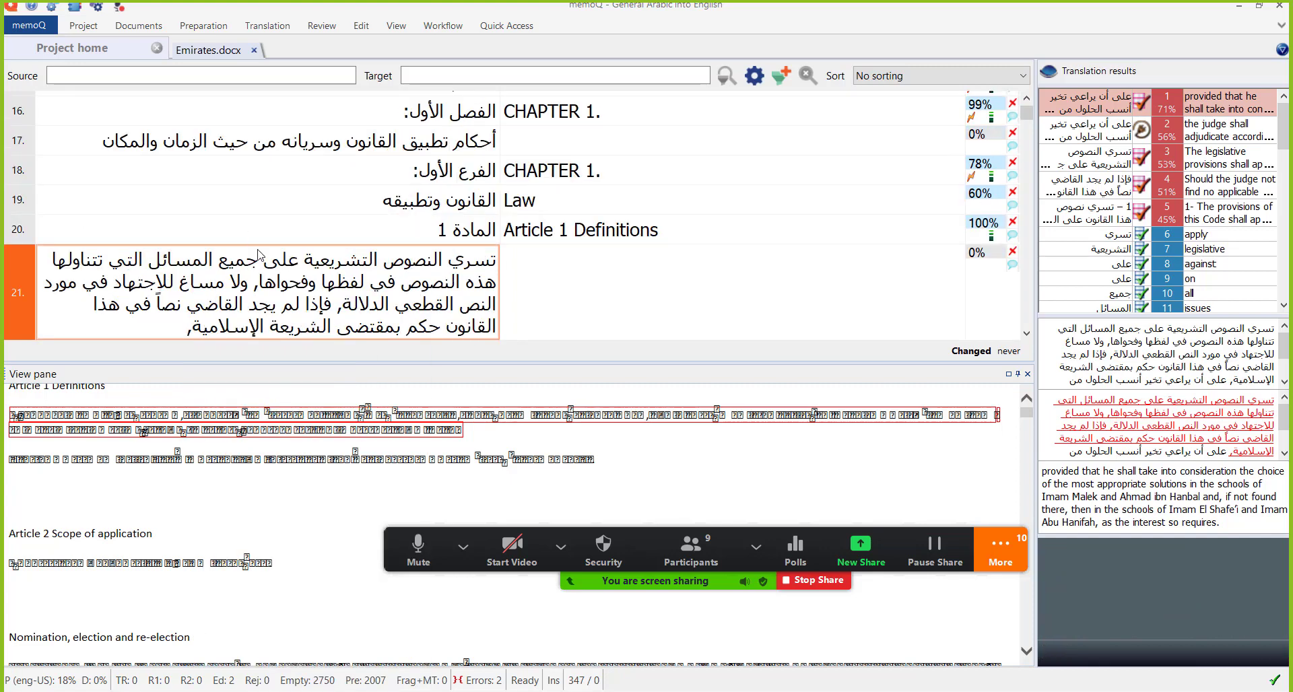
{"action": "left_click", "coordinate": [591, 291]}
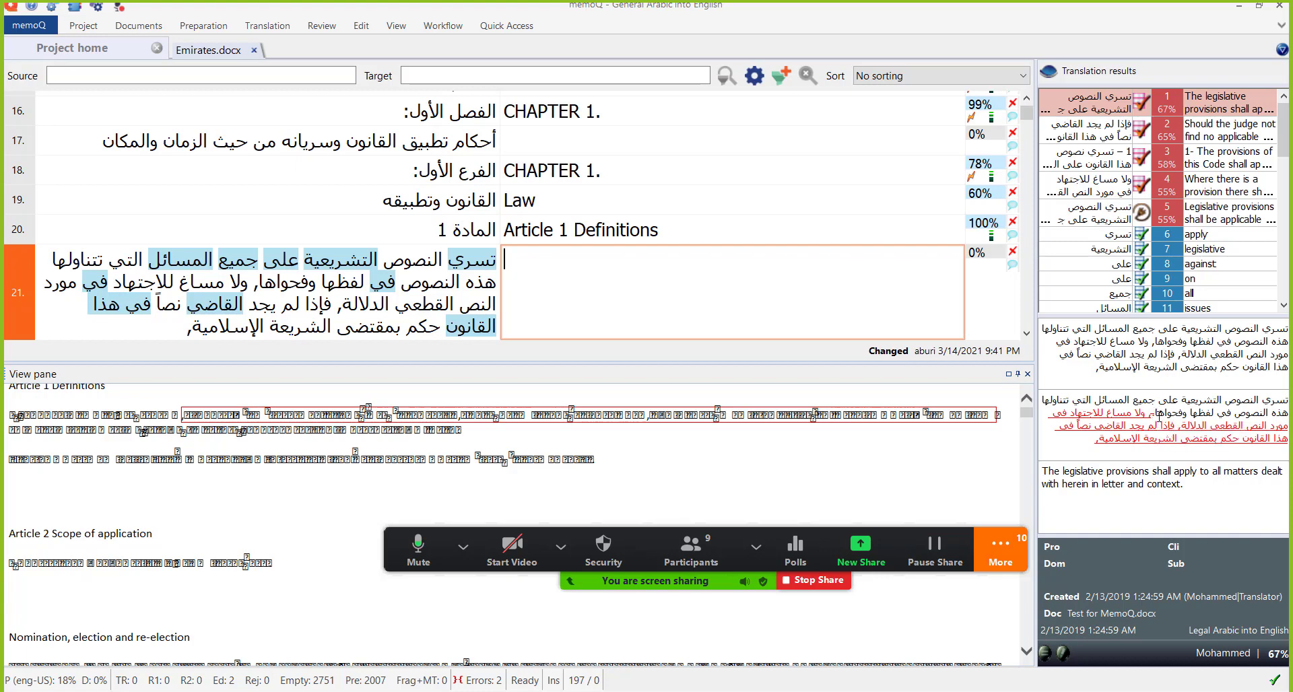
Step: Split the shortened segment 21 again, after "هذه النصوص في لفظها وفحواها,"
{"action": "left_click", "coordinate": [256, 279]}
{"action": "right_click", "coordinate": [252, 278]}
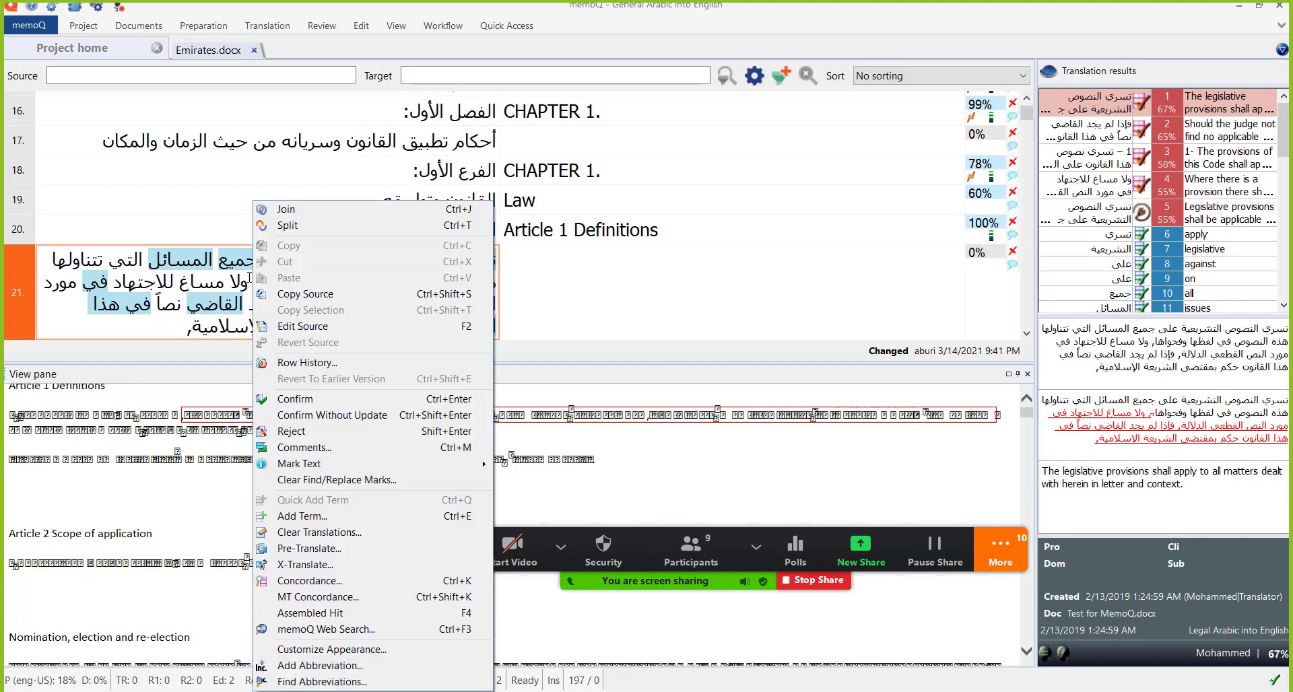
{"action": "left_click", "coordinate": [282, 226]}
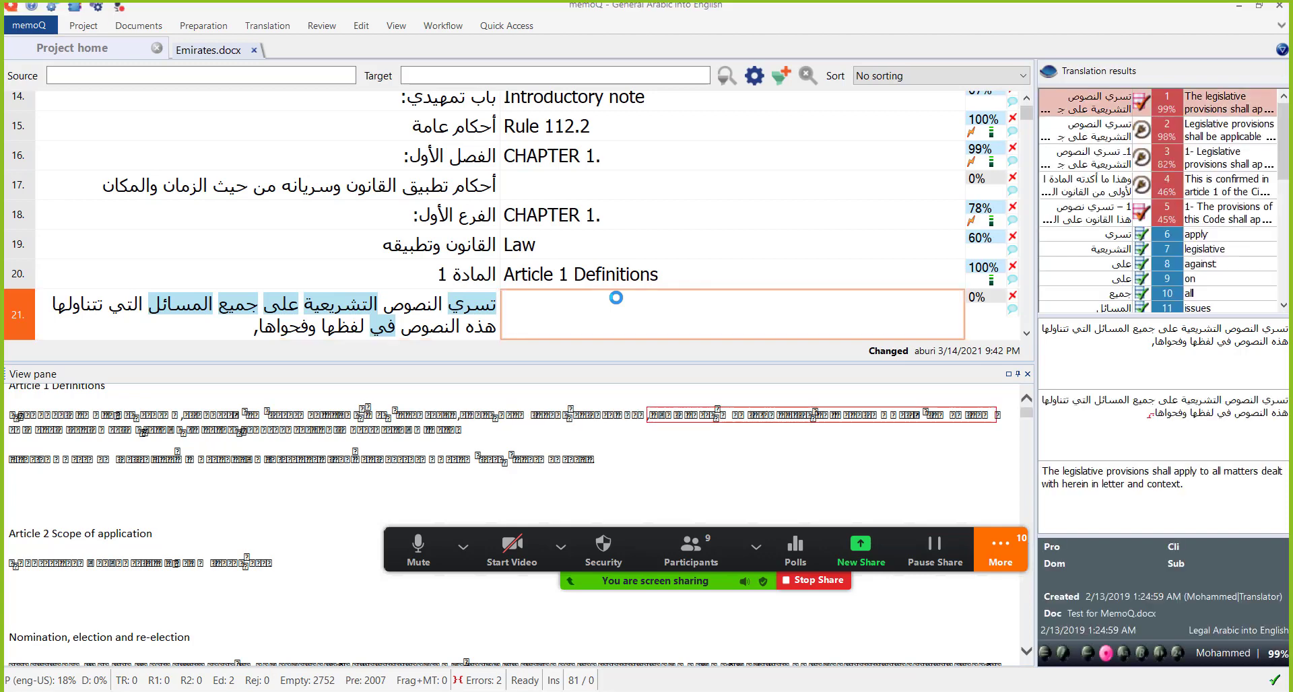
Step: Go to segment 22 and split its source text after "ولا مساغ للاجتهاد في مورد النص القطعي الدلالة,"
{"action": "key", "text": "Down"}
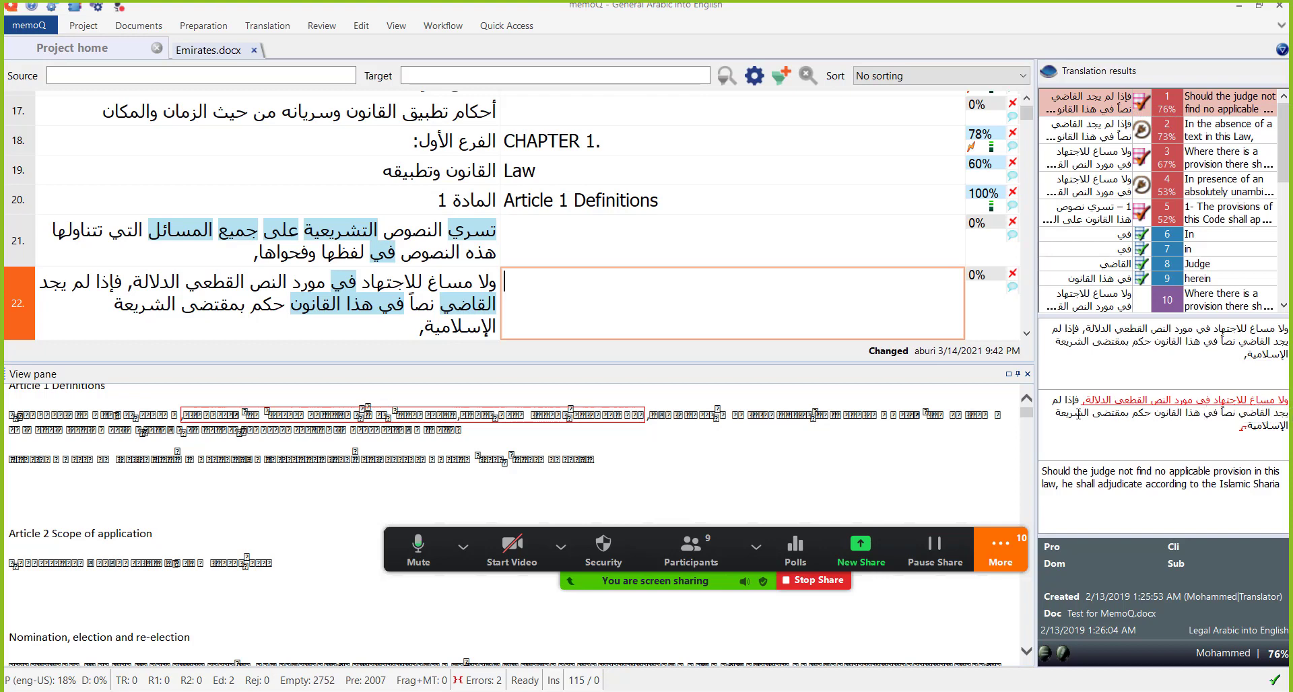
{"action": "left_click", "coordinate": [123, 283]}
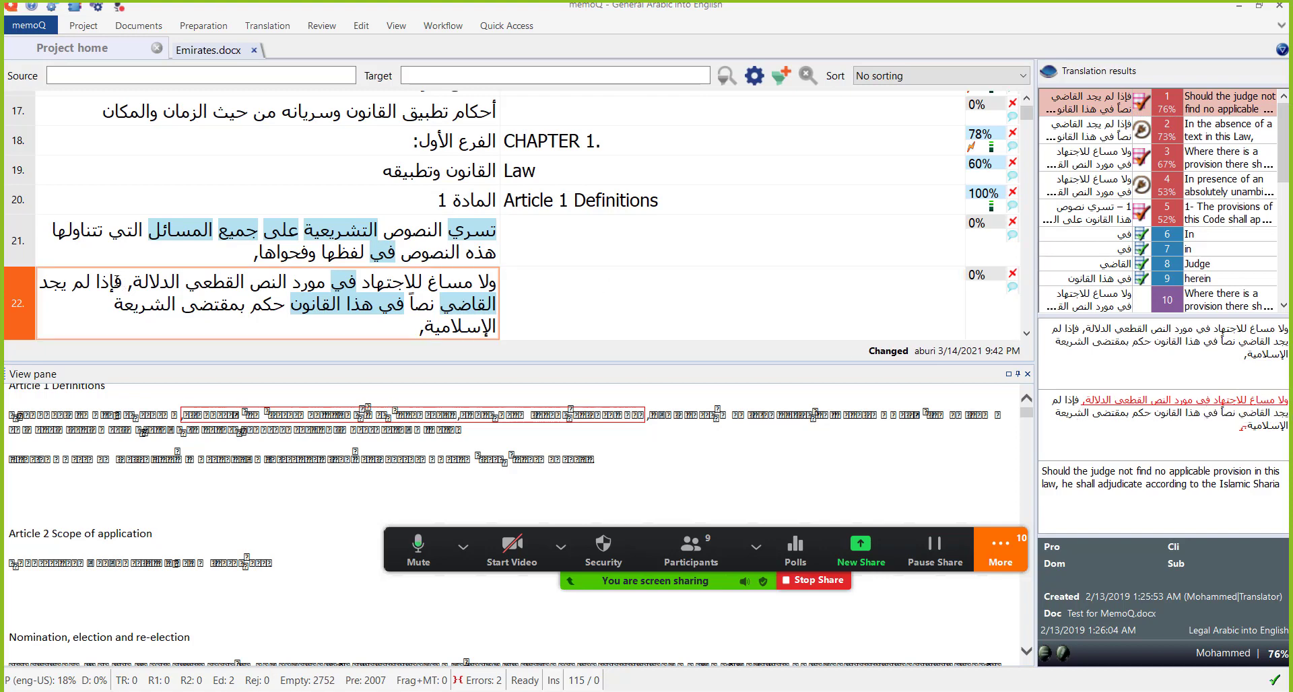
{"action": "right_click", "coordinate": [116, 282]}
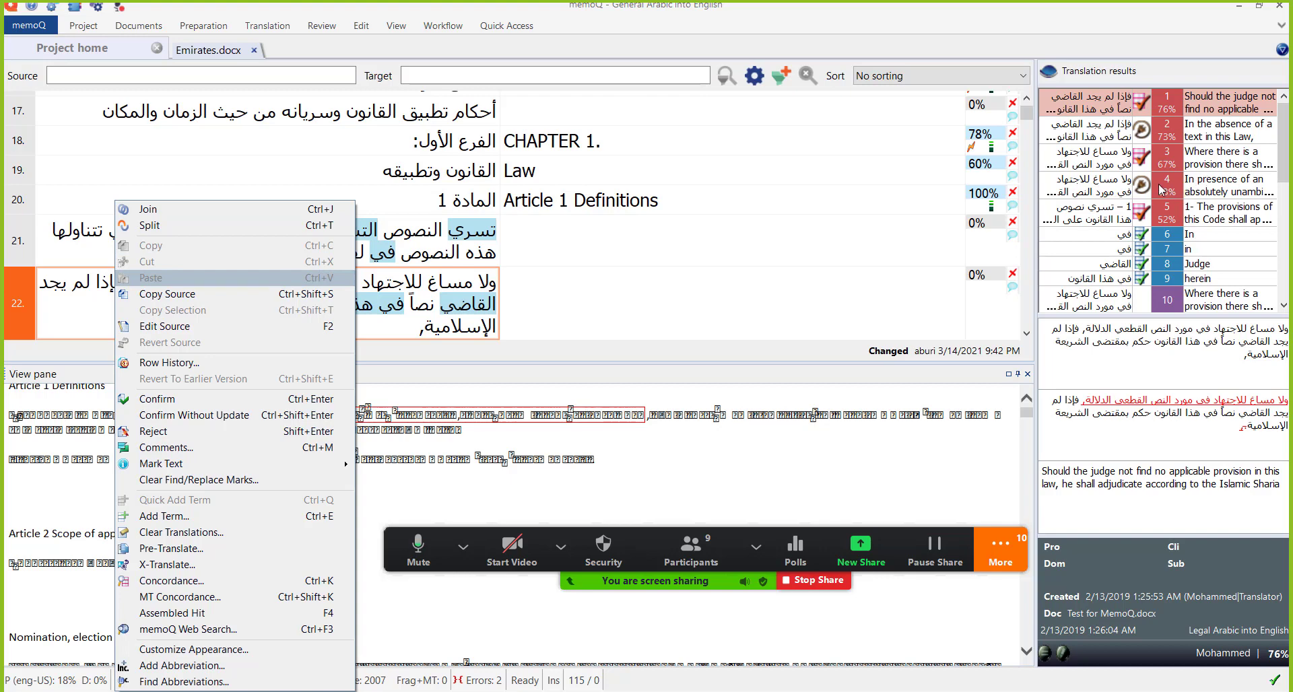
{"action": "left_click", "coordinate": [231, 225]}
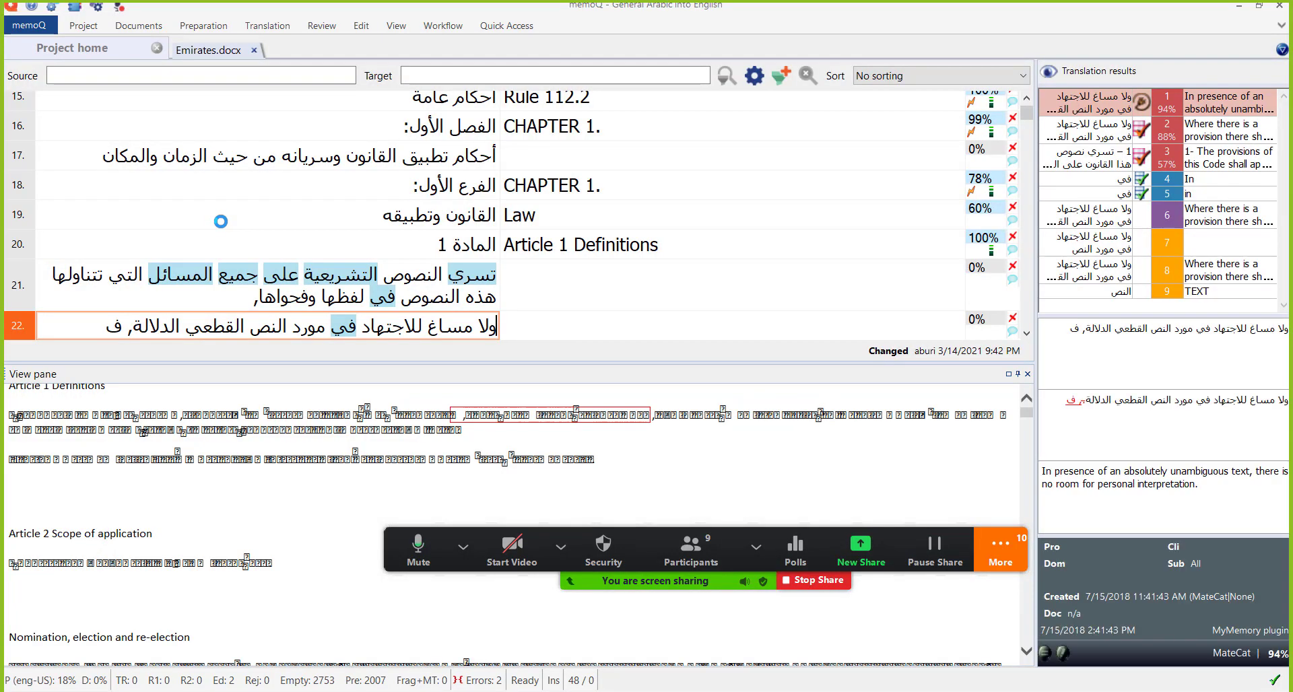
Step: Populate the number-only segments in the active document, setting the populated rows to confirmed and locked
{"action": "left_click", "coordinate": [600, 281]}
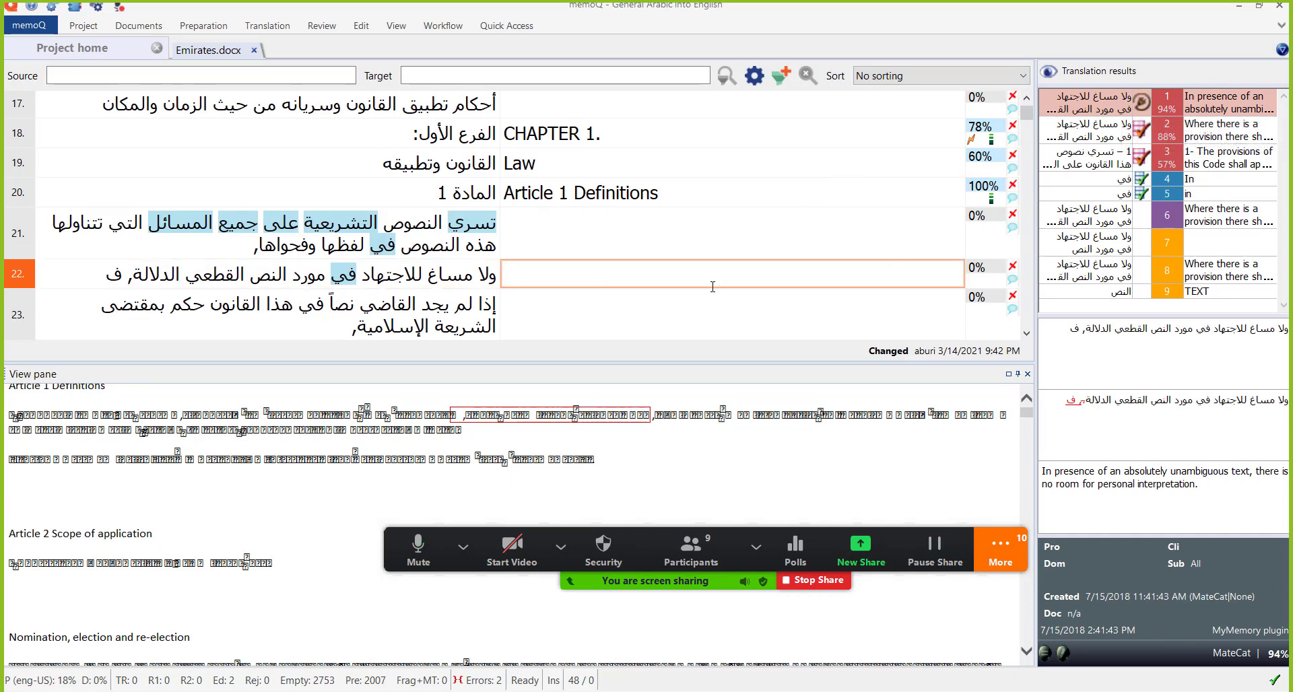
{"action": "scroll", "coordinate": [711, 287], "scroll_direction": "down", "scroll_amount": 5}
{"action": "scroll", "coordinate": [711, 287], "scroll_direction": "up", "scroll_amount": 8}
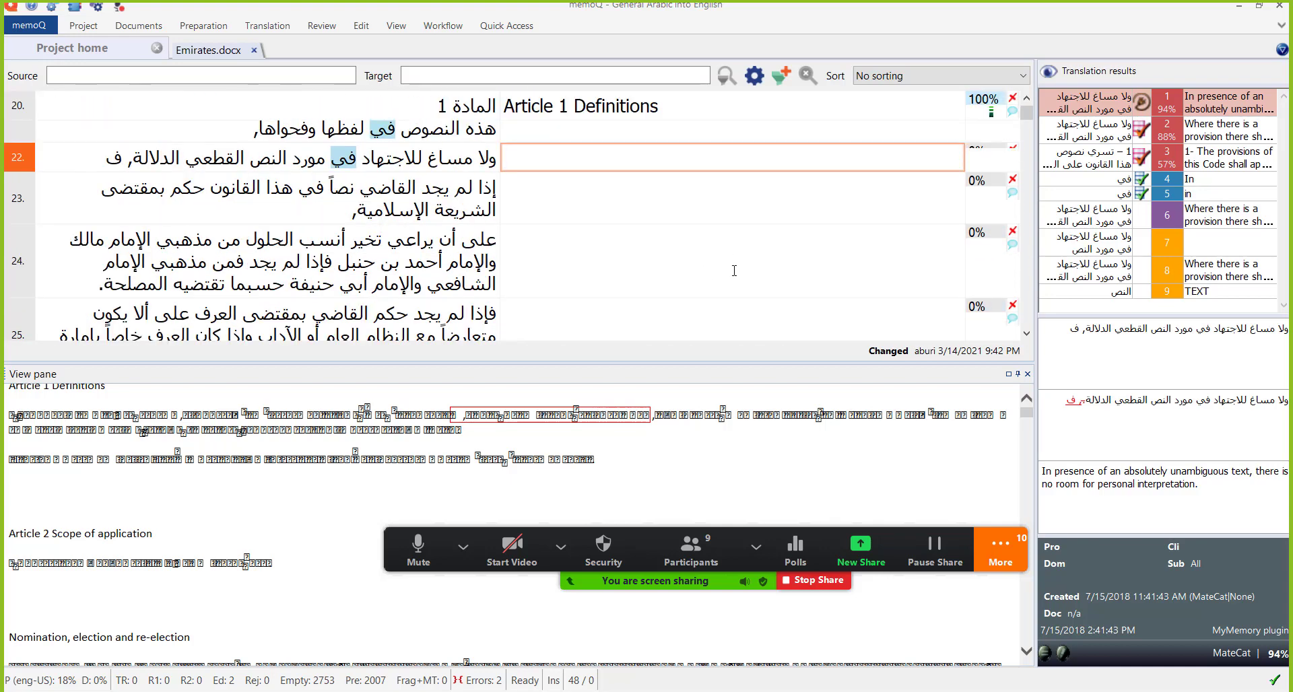
{"action": "scroll", "coordinate": [746, 239], "scroll_direction": "up", "scroll_amount": 7}
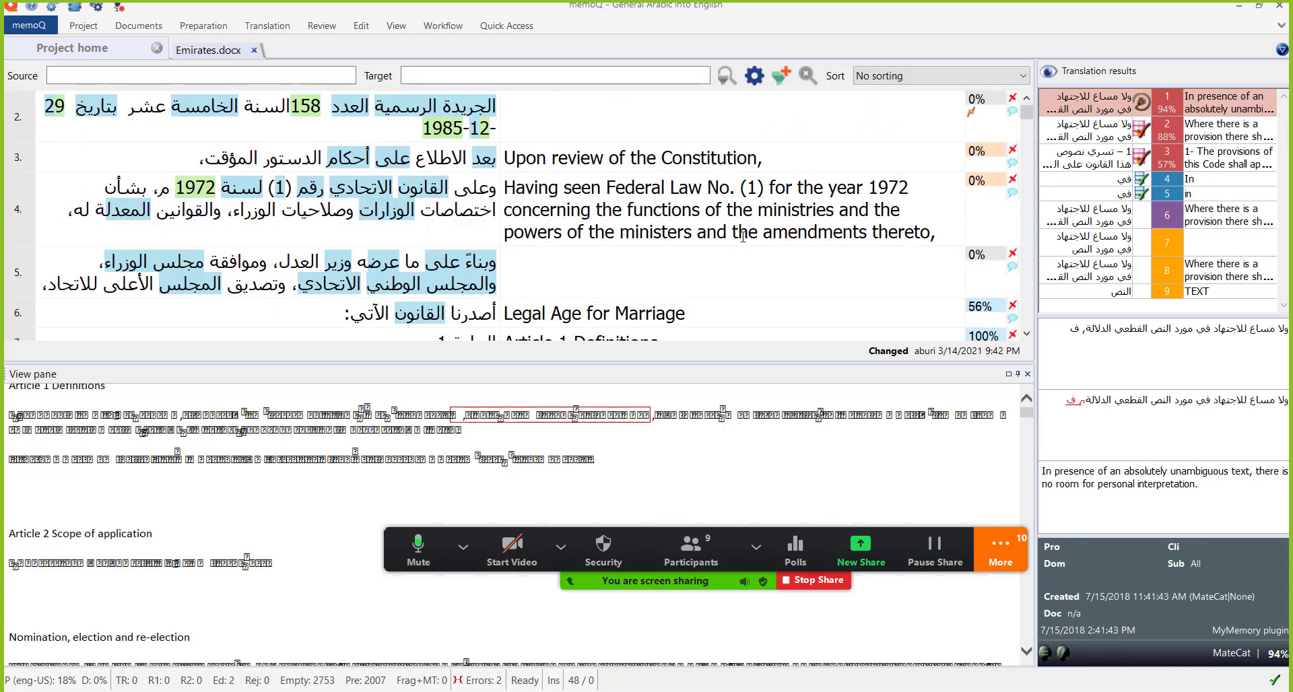
{"action": "scroll", "coordinate": [743, 237], "scroll_direction": "up", "scroll_amount": 1}
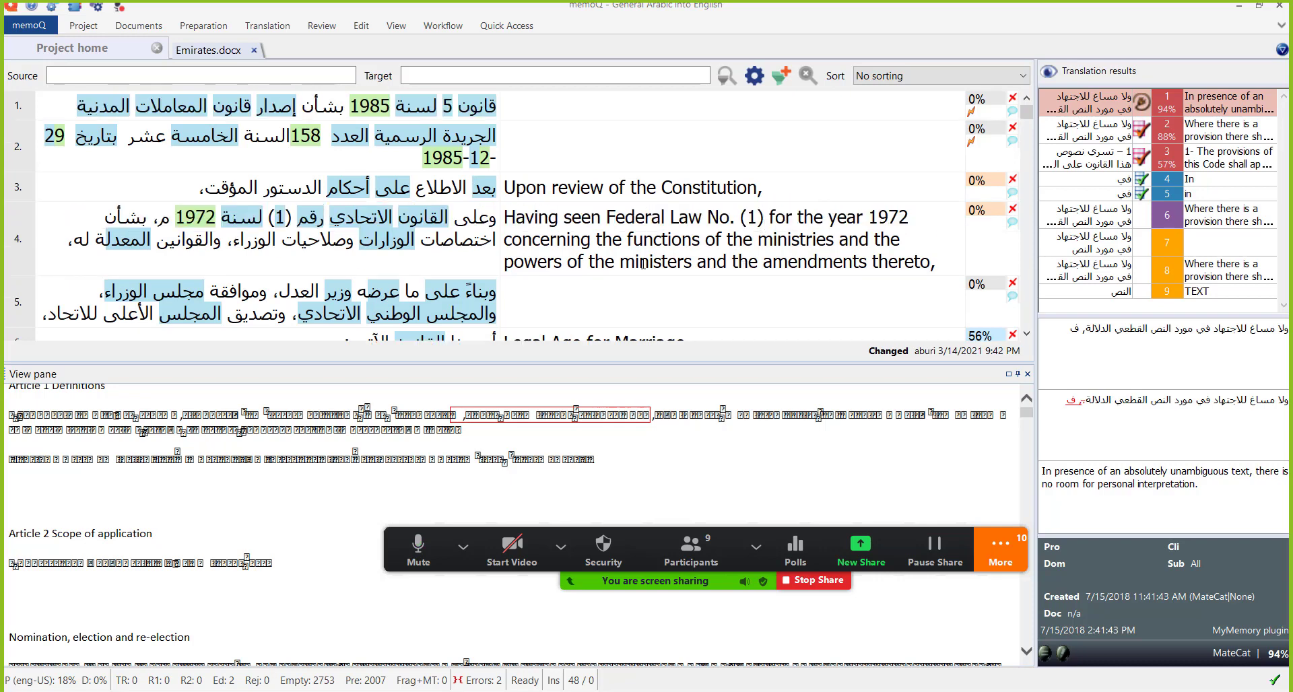
{"action": "left_click", "coordinate": [209, 27]}
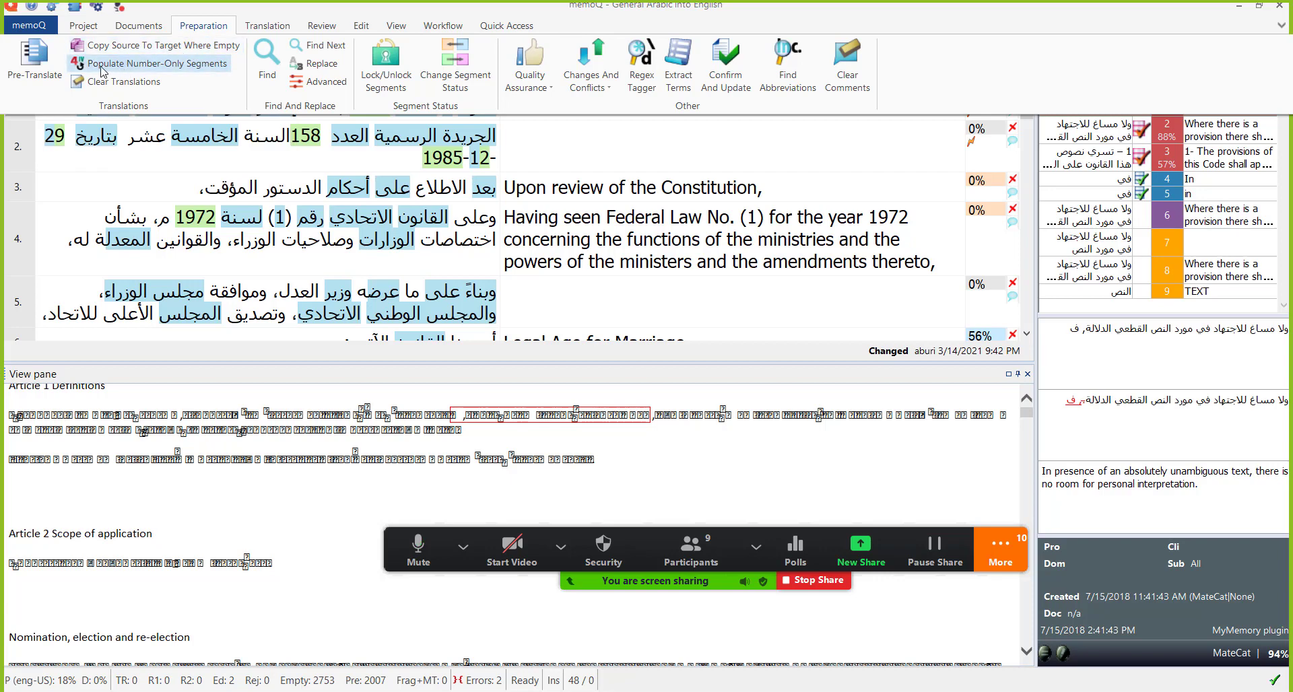
{"action": "left_click", "coordinate": [137, 69]}
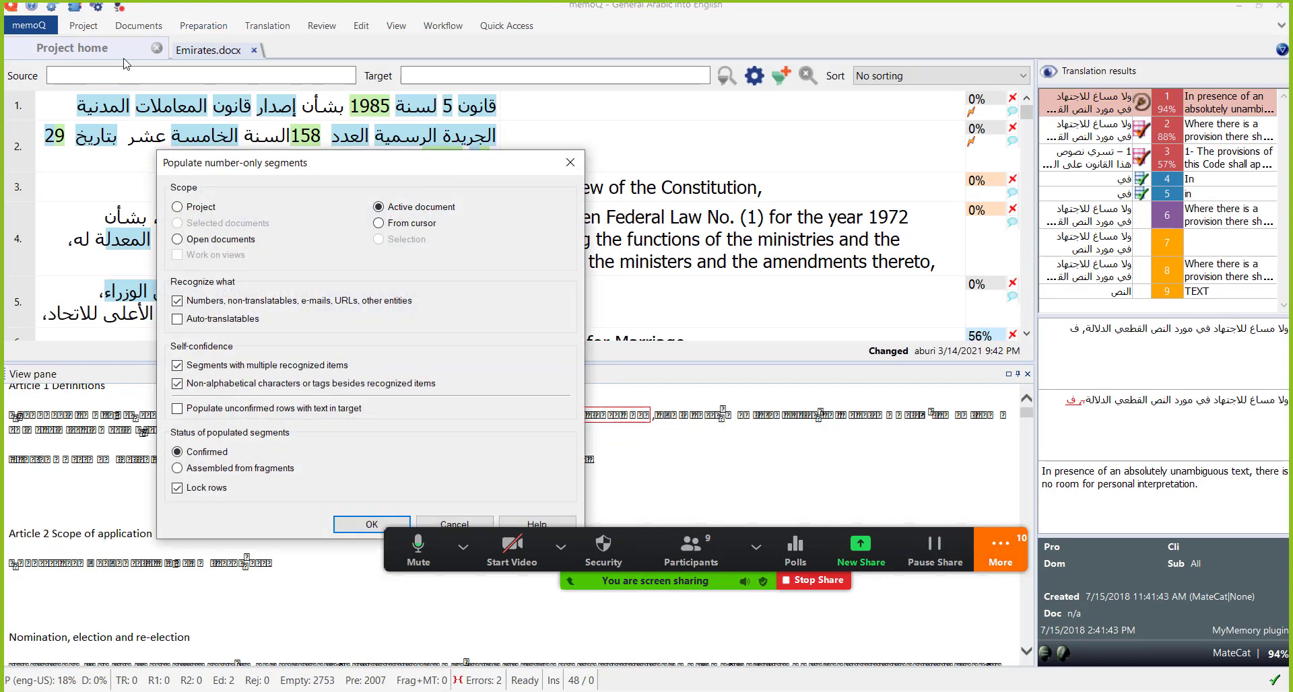
{"action": "left_click", "coordinate": [354, 526]}
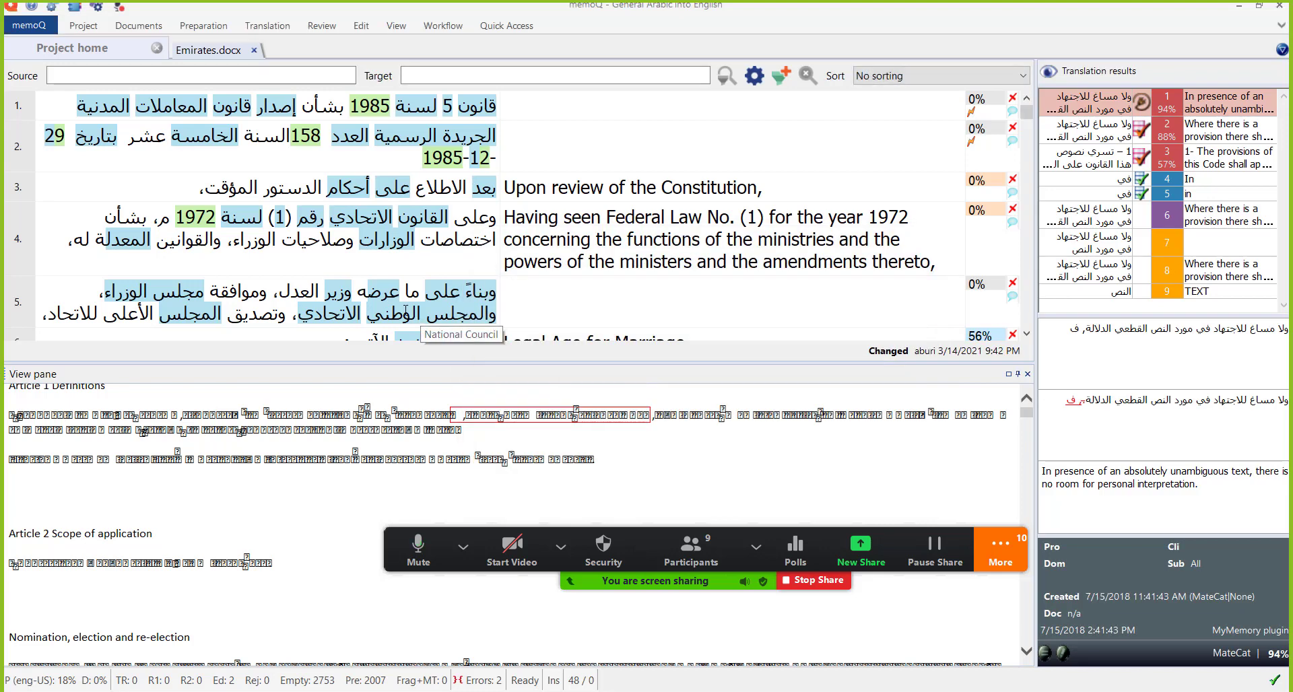
Step: Review the pre-translated segments from the document's beginning to segment 32, checking the suggested matches for segments 10 and 18
{"action": "scroll", "coordinate": [488, 316], "scroll_direction": "down", "scroll_amount": 3}
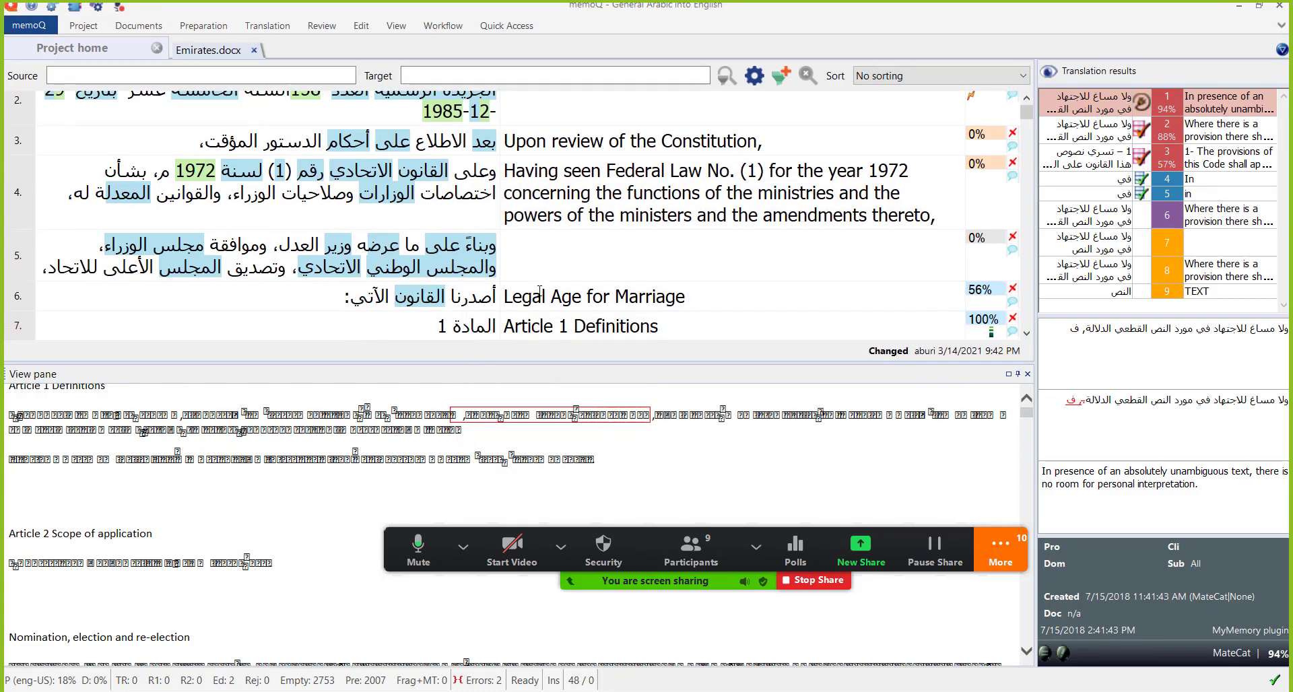
{"action": "scroll", "coordinate": [504, 269], "scroll_direction": "down", "scroll_amount": 5}
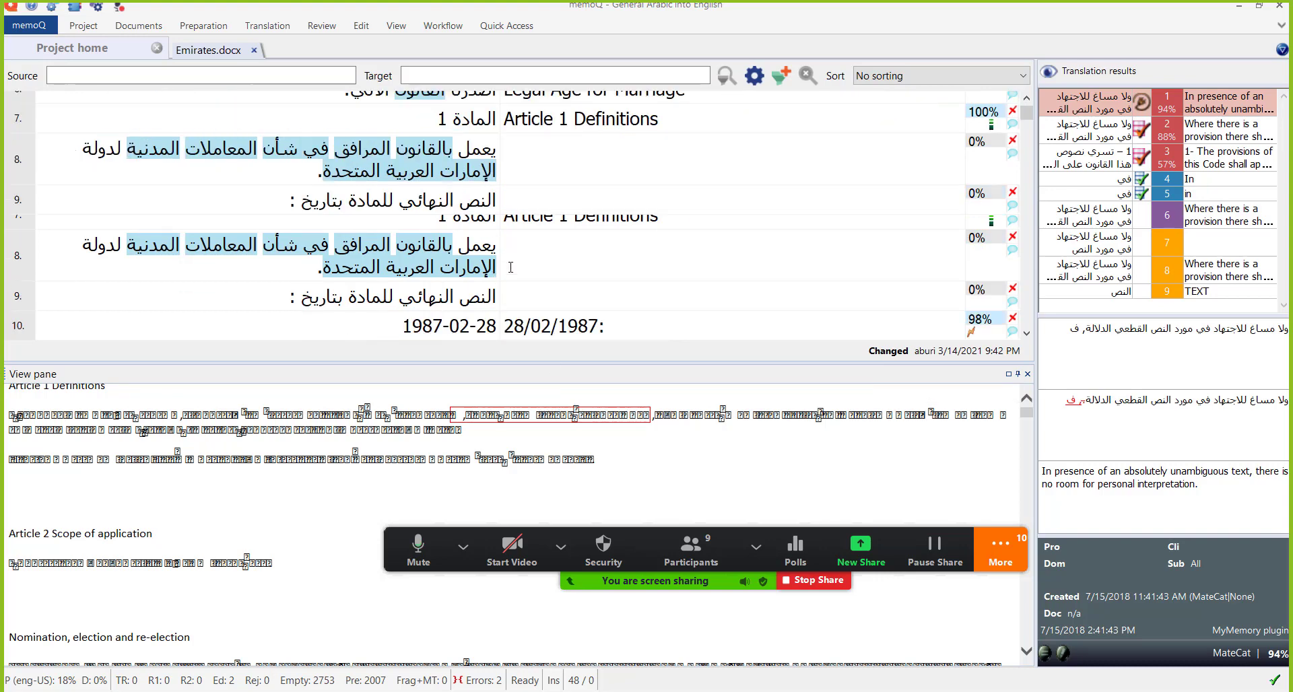
{"action": "left_click", "coordinate": [640, 214]}
{"action": "key", "text": "ctrl+a"}
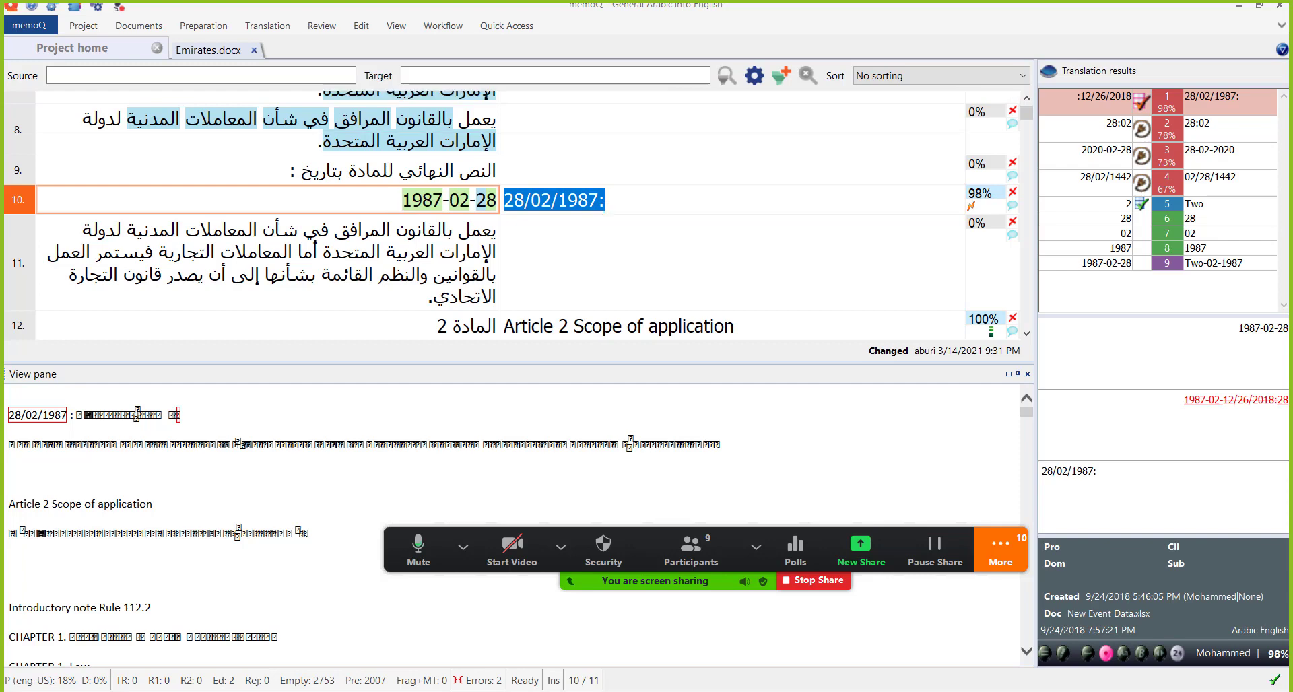
{"action": "scroll", "coordinate": [531, 191], "scroll_direction": "down", "scroll_amount": 3}
{"action": "scroll", "coordinate": [531, 191], "scroll_direction": "down", "scroll_amount": 1}
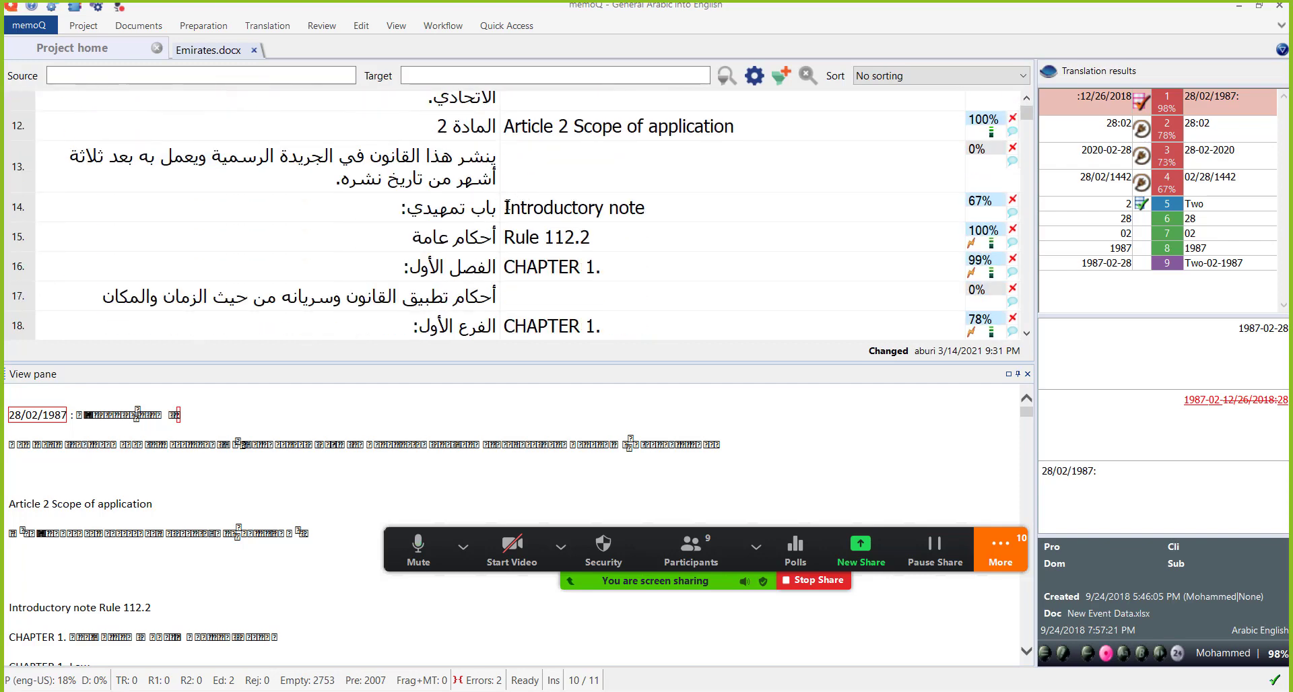
{"action": "scroll", "coordinate": [507, 206], "scroll_direction": "down", "scroll_amount": 3}
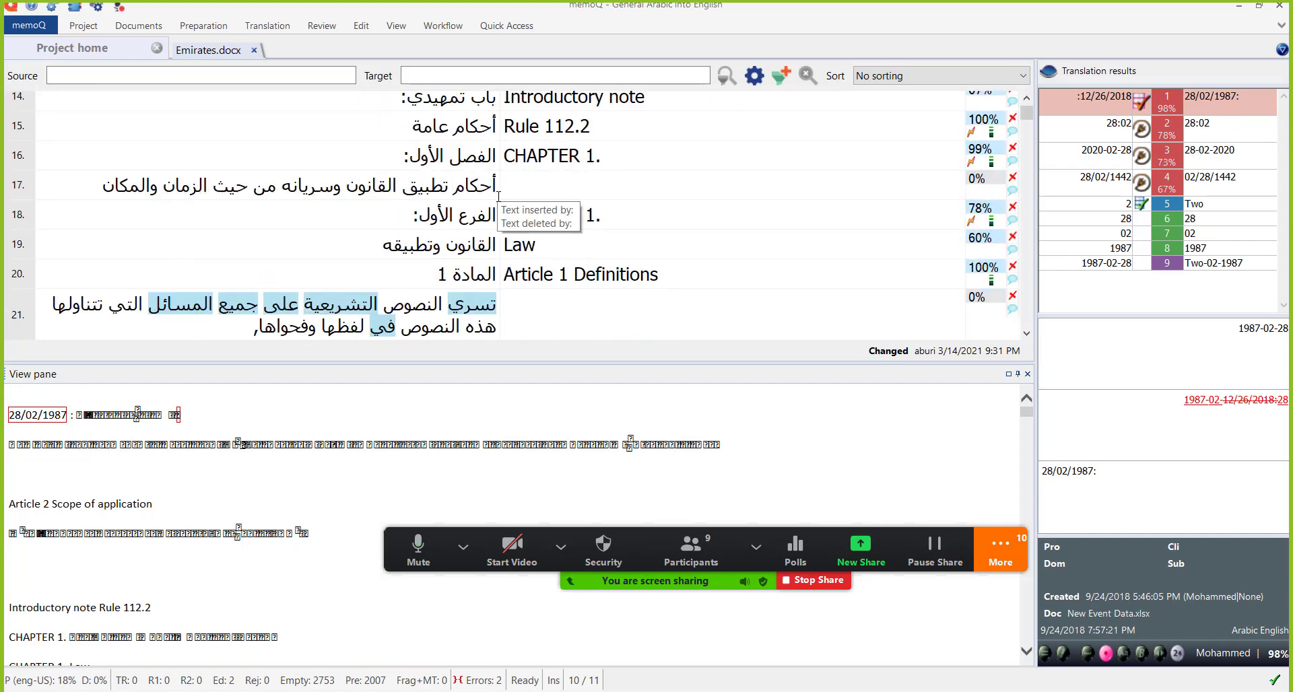
{"action": "left_click", "coordinate": [478, 214]}
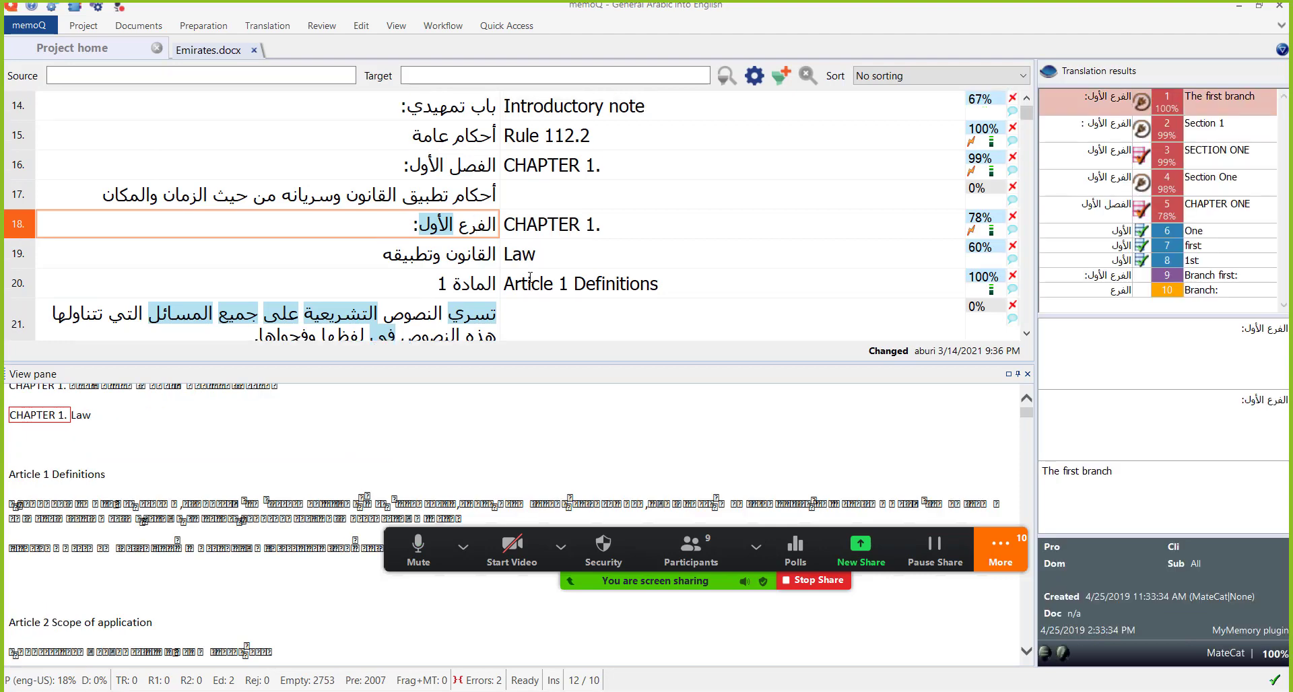
{"action": "scroll", "coordinate": [512, 256], "scroll_direction": "down", "scroll_amount": 1}
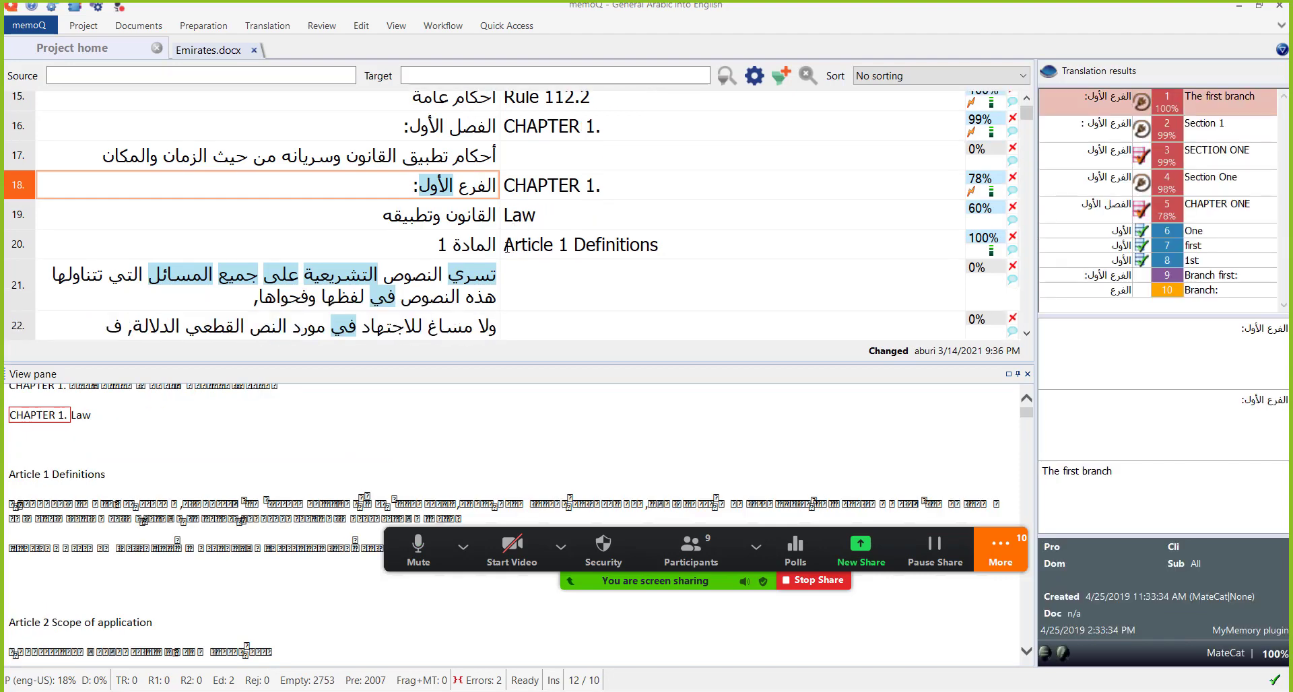
{"action": "scroll", "coordinate": [506, 247], "scroll_direction": "down", "scroll_amount": 6}
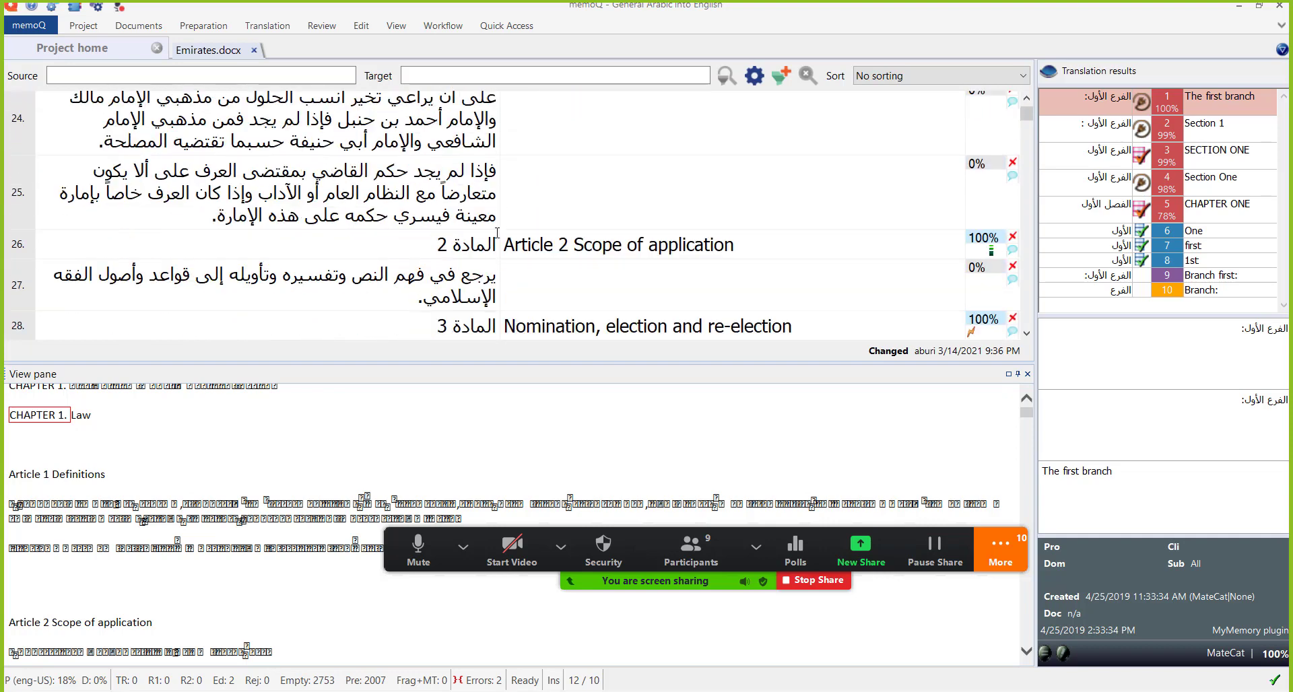
{"action": "scroll", "coordinate": [497, 232], "scroll_direction": "down", "scroll_amount": 3}
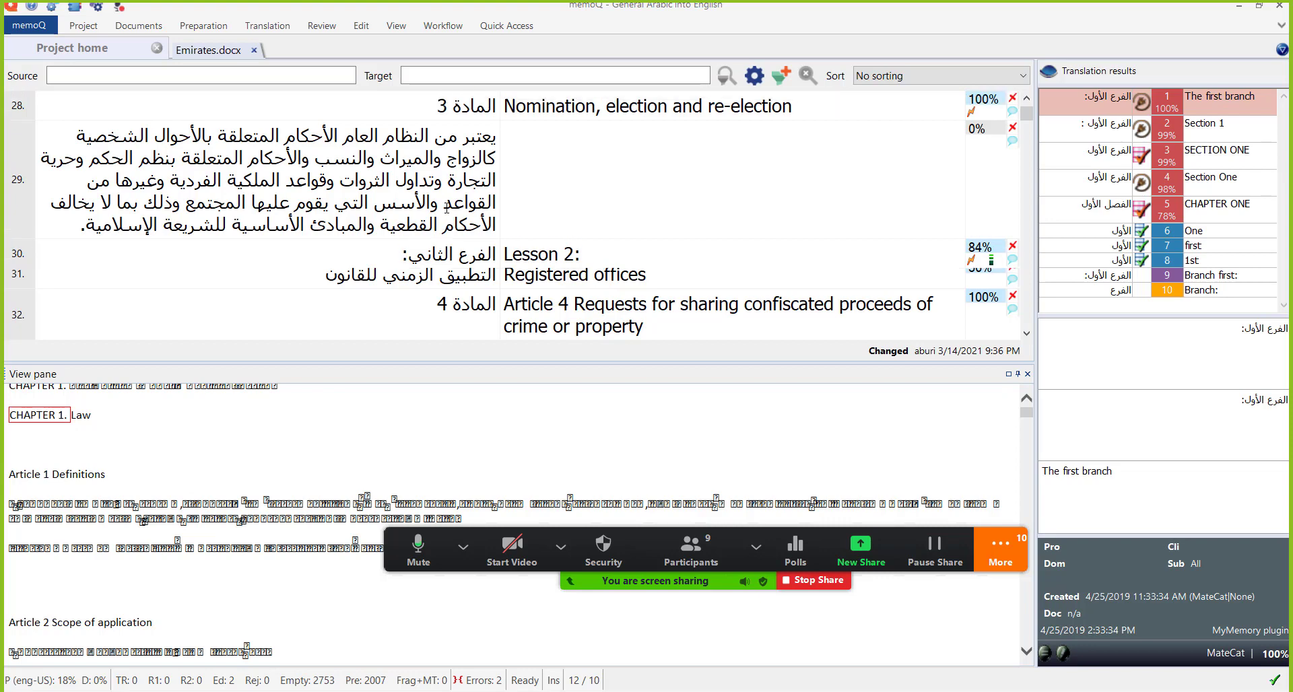
{"action": "scroll", "coordinate": [459, 220], "scroll_direction": "up", "scroll_amount": 2}
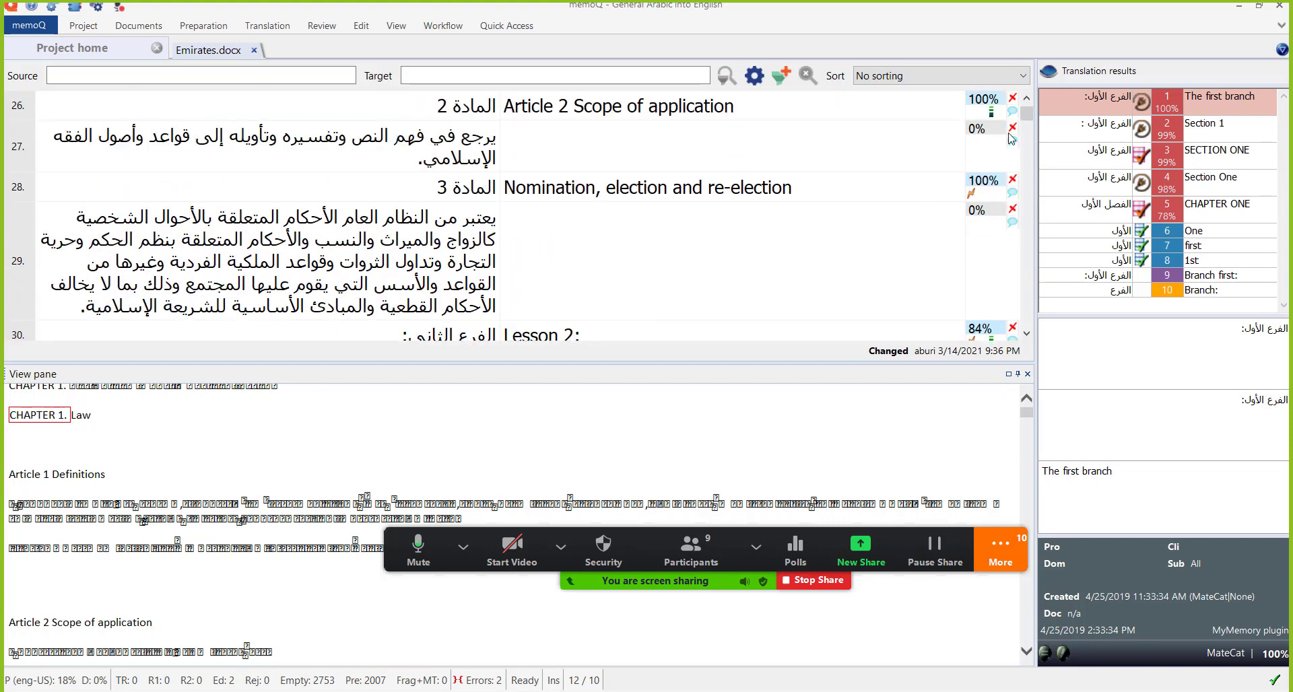
Step: Return to segment 2 and clear all translations in the active document
{"action": "left_click_drag", "start_coordinate": [1027, 113], "coordinate": [1007, 95]}
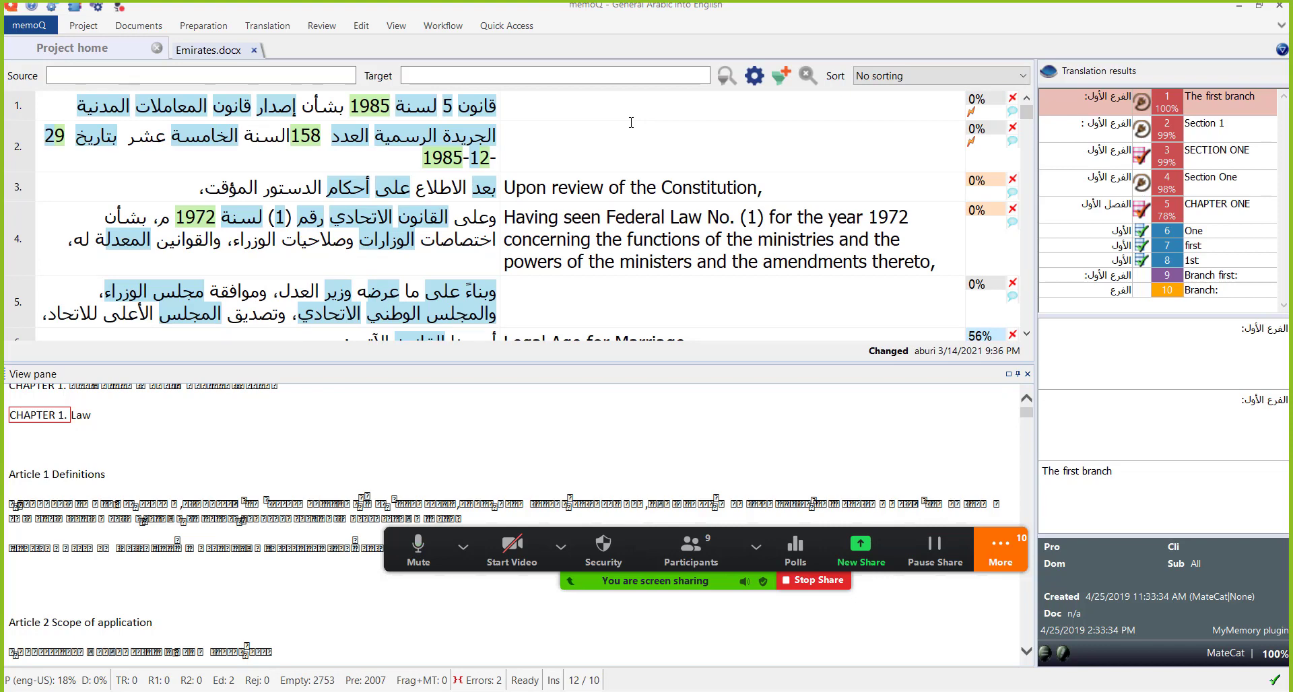
{"action": "left_click", "coordinate": [631, 128]}
{"action": "key", "text": "ctrl"}
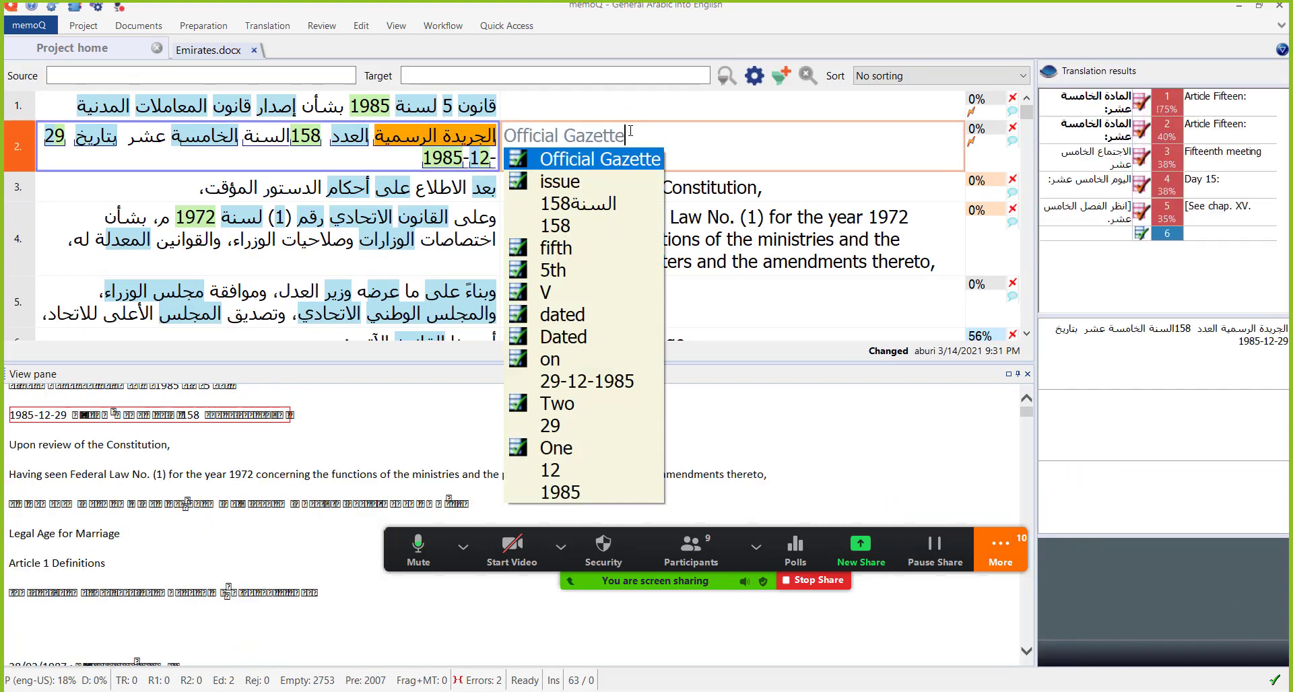
{"action": "right_click", "coordinate": [713, 139]}
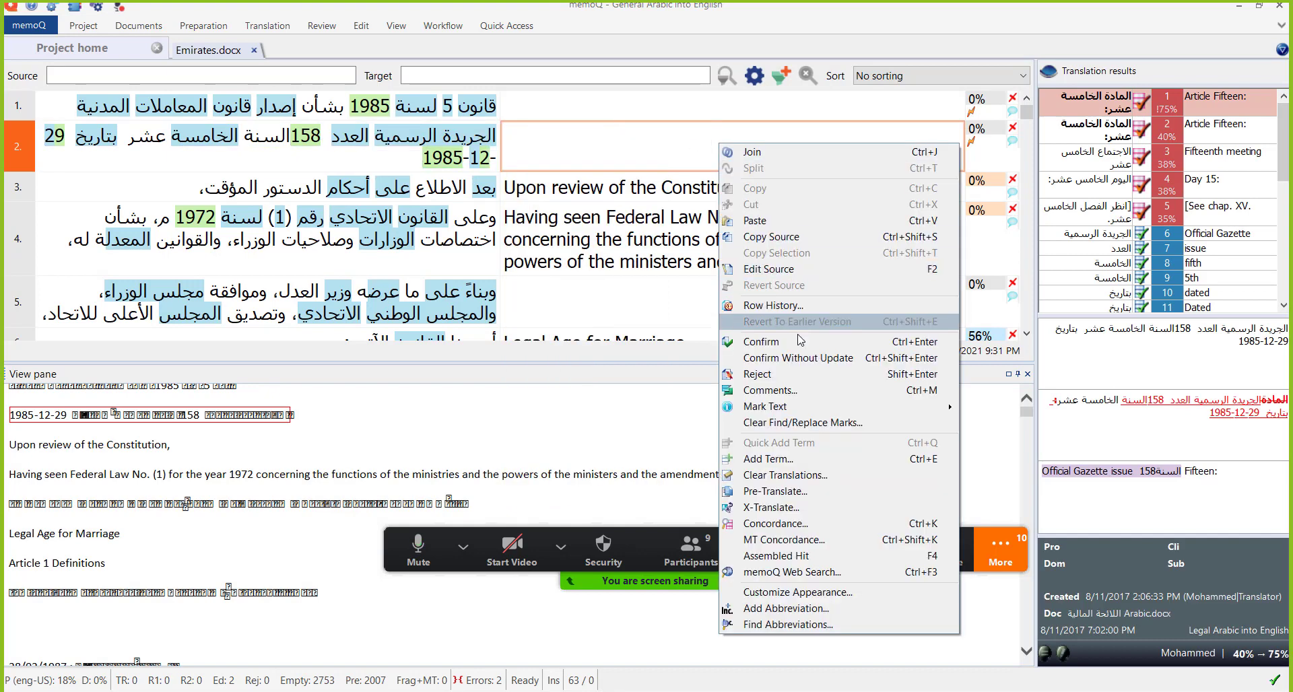
{"action": "left_click", "coordinate": [768, 475]}
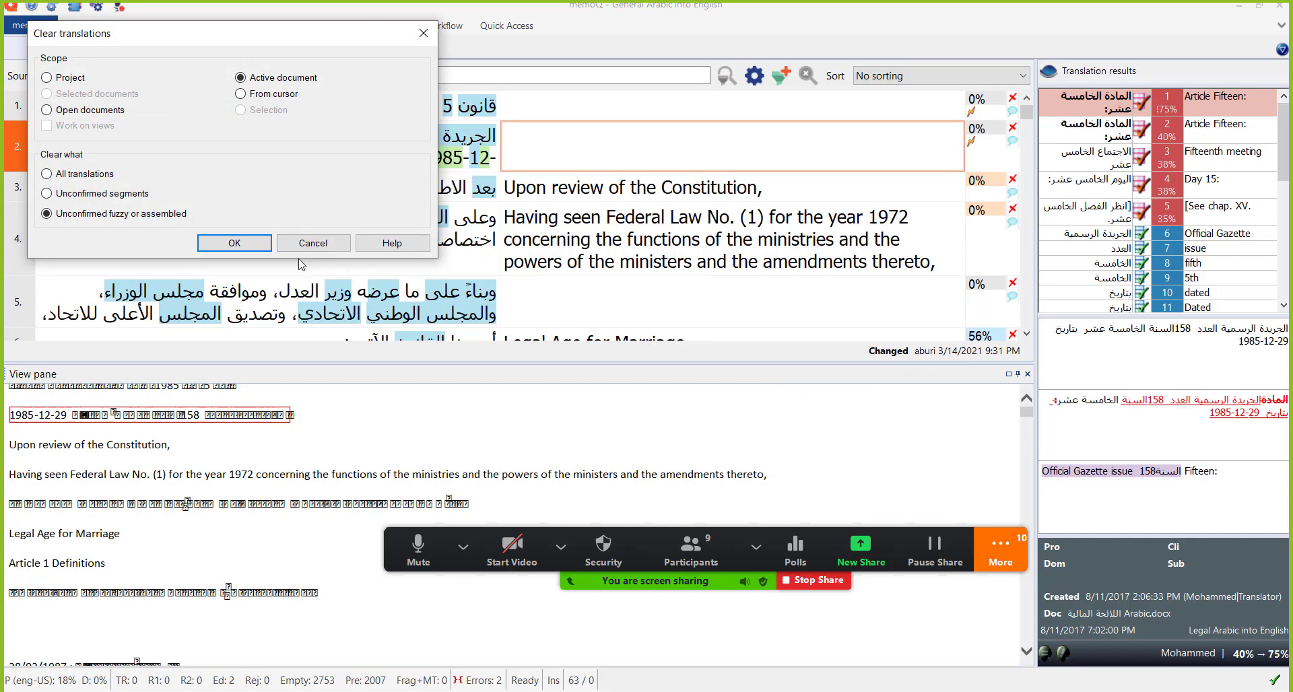
{"action": "left_click", "coordinate": [103, 173]}
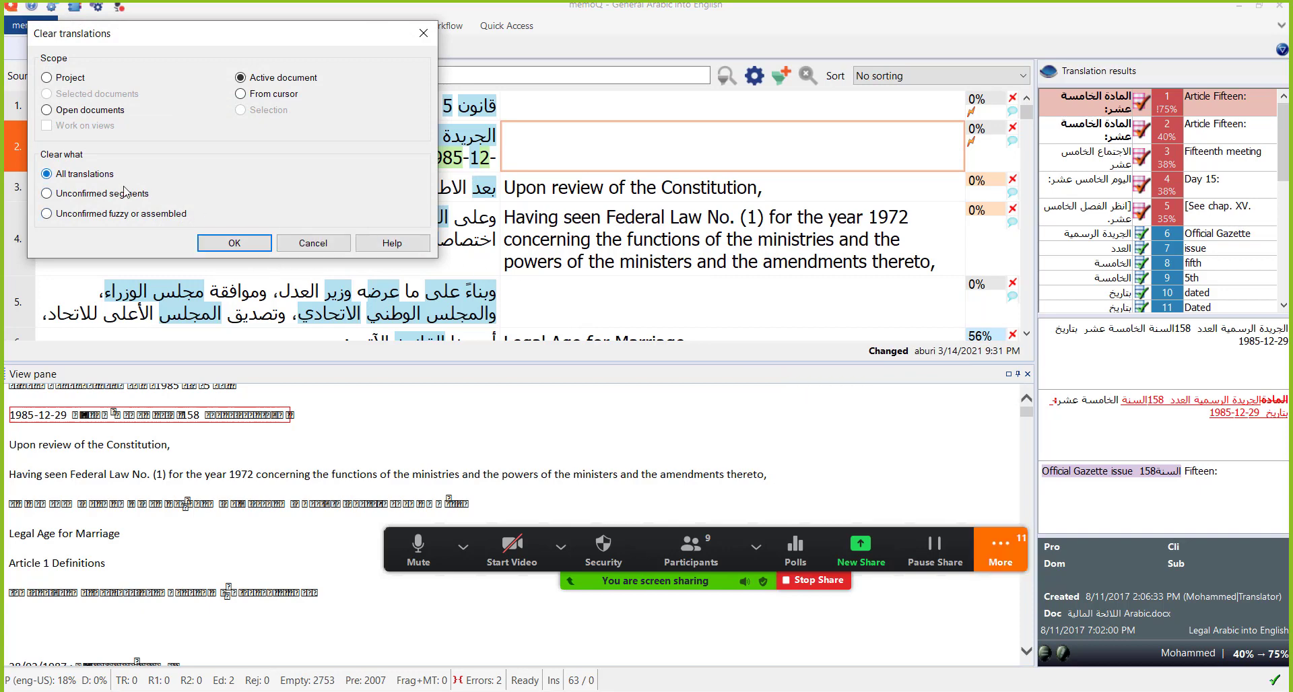
{"action": "left_click", "coordinate": [234, 244]}
{"action": "left_click", "coordinate": [632, 417]}
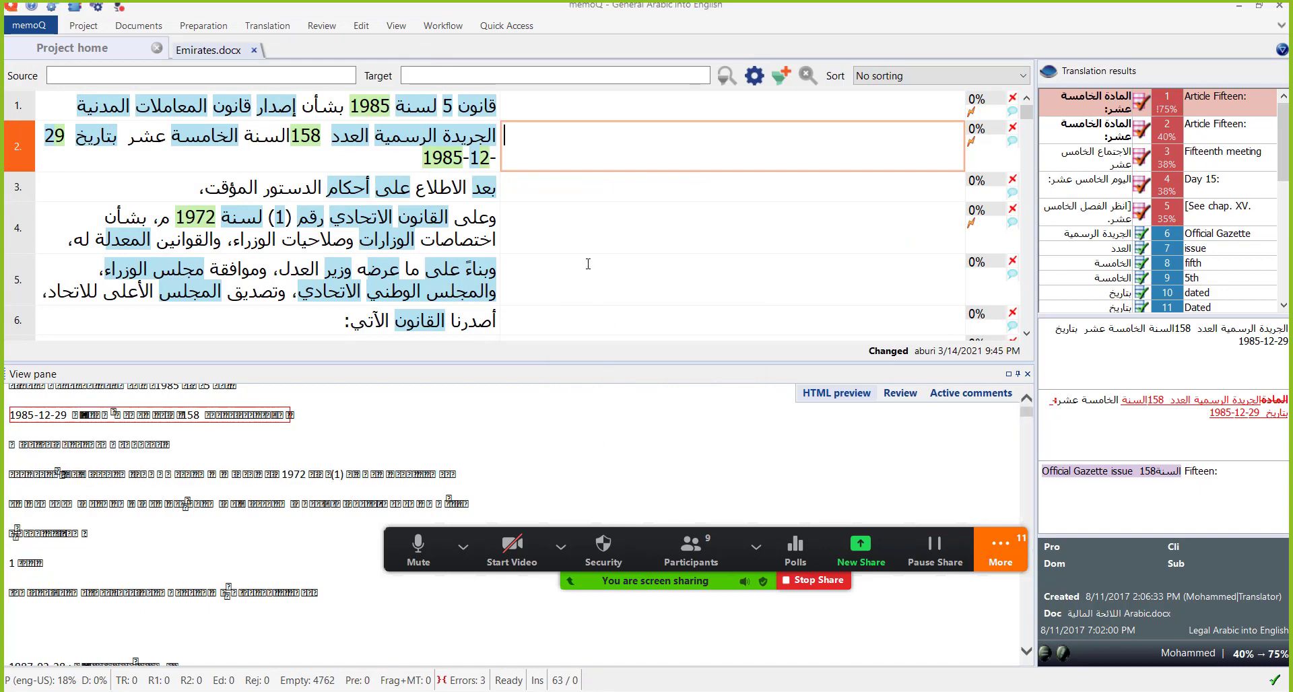
Step: Examine the suggested matches for the emptied segments 3 and 4, with a brief look at the Resource console
{"action": "left_click", "coordinate": [590, 197]}
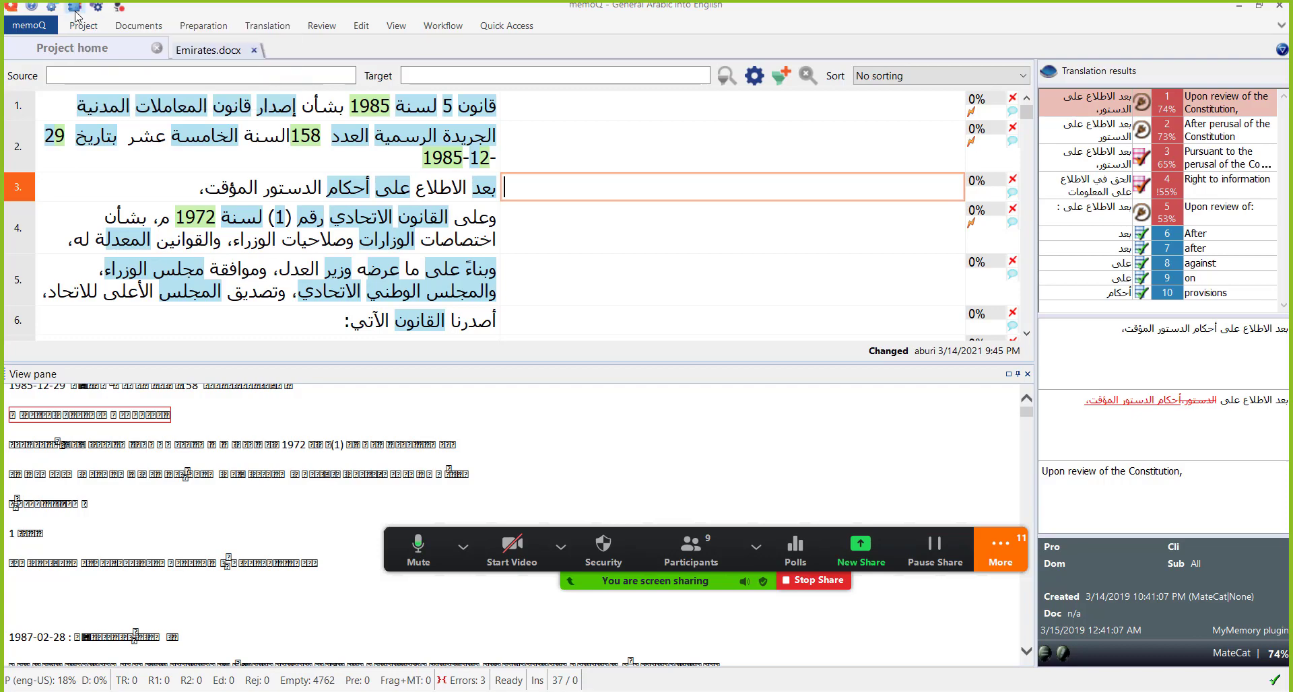
{"action": "left_click", "coordinate": [76, 12]}
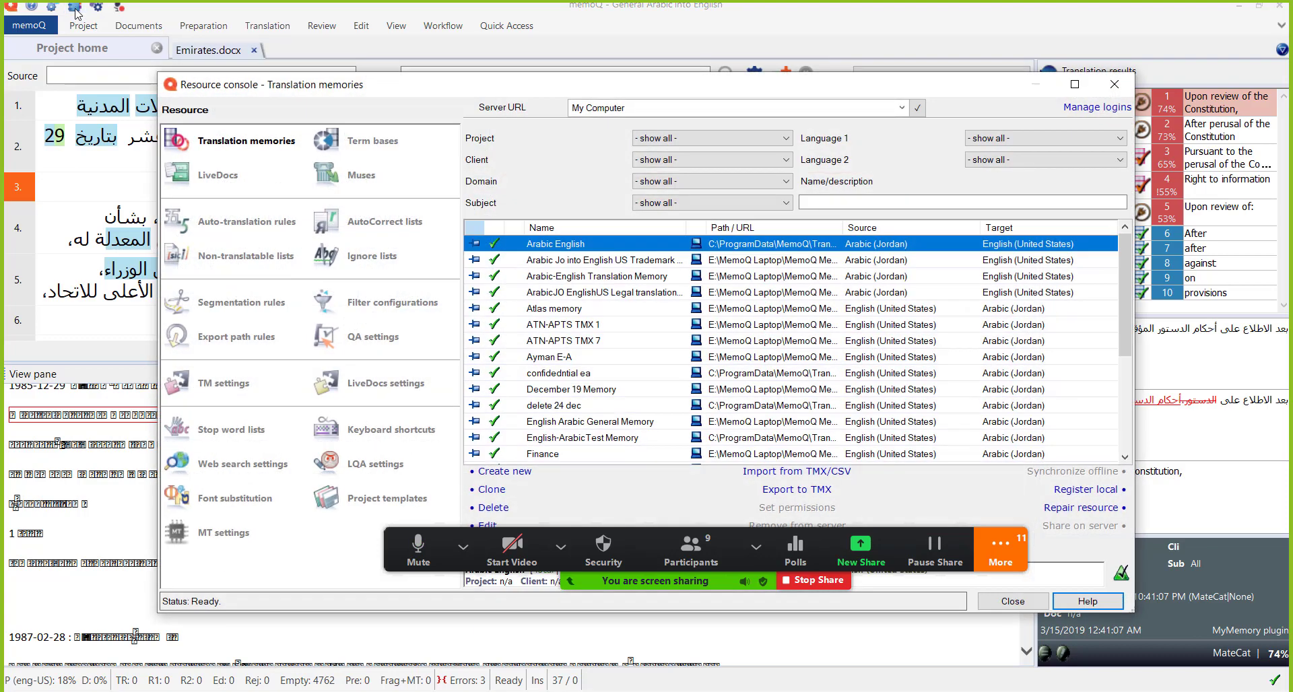
{"action": "left_click", "coordinate": [1115, 87]}
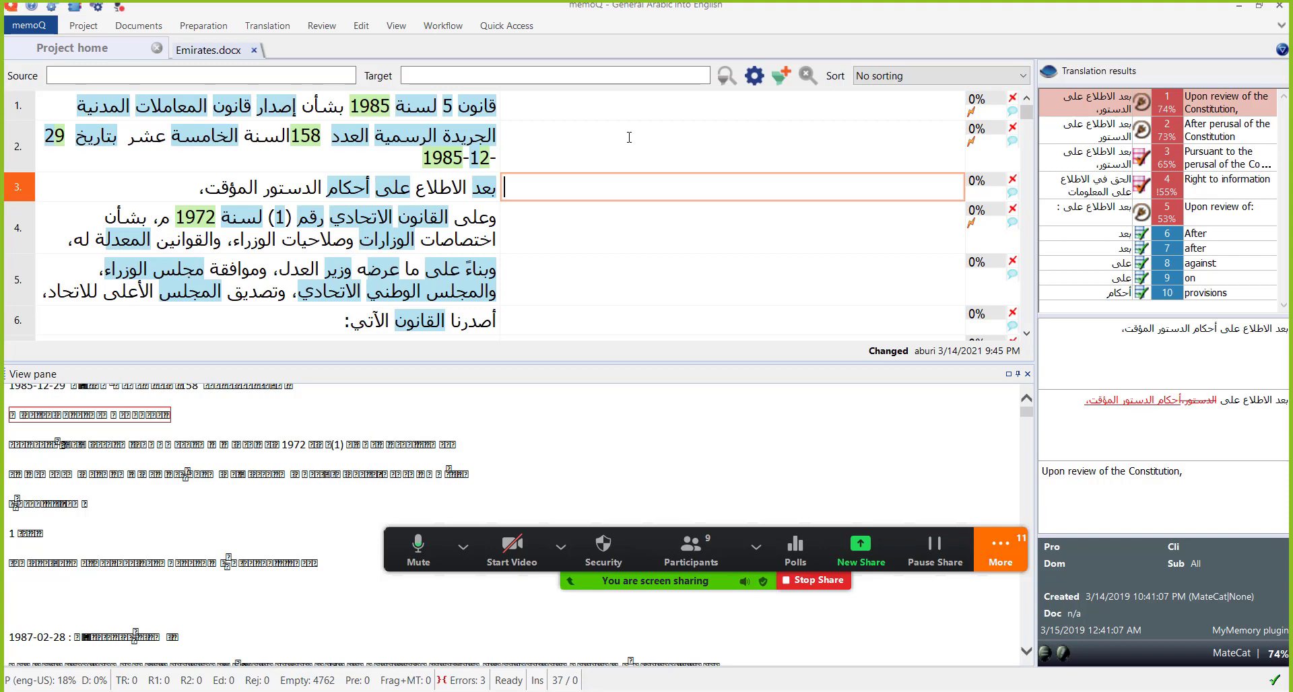
{"action": "left_click", "coordinate": [584, 229]}
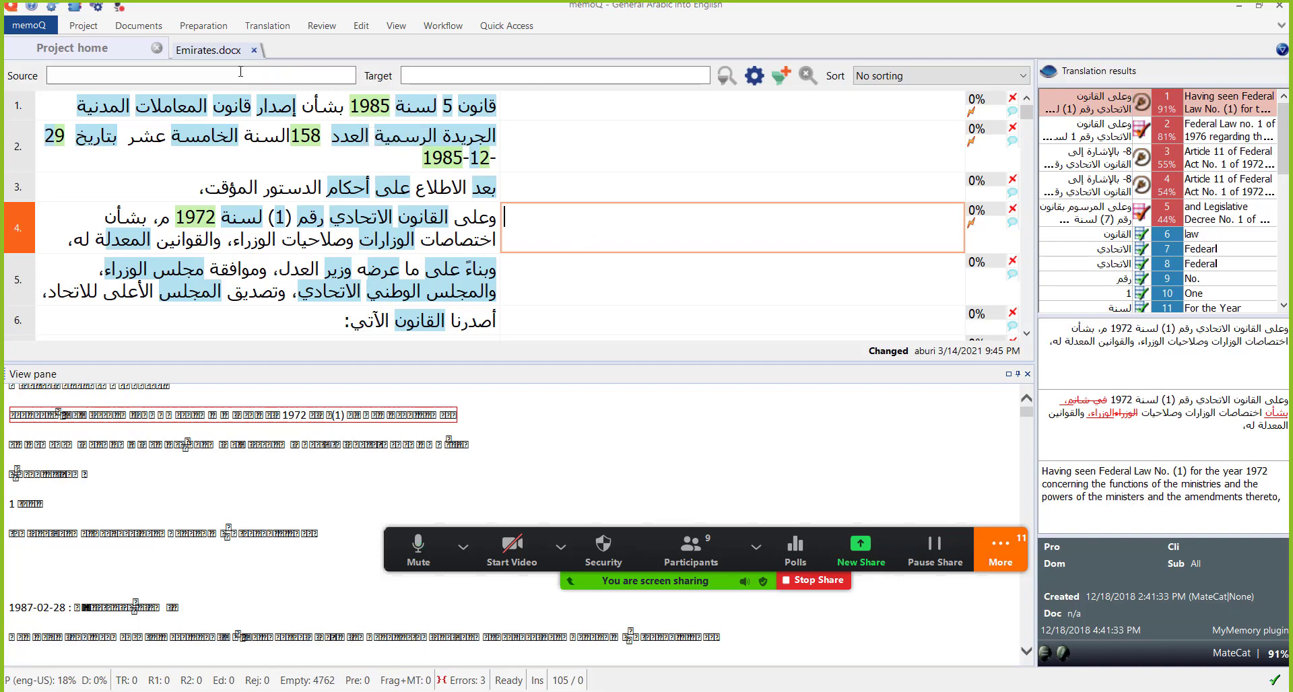
Step: Open the translation memories list in the Resource console and select the Arabic English memory
{"action": "left_click", "coordinate": [74, 8]}
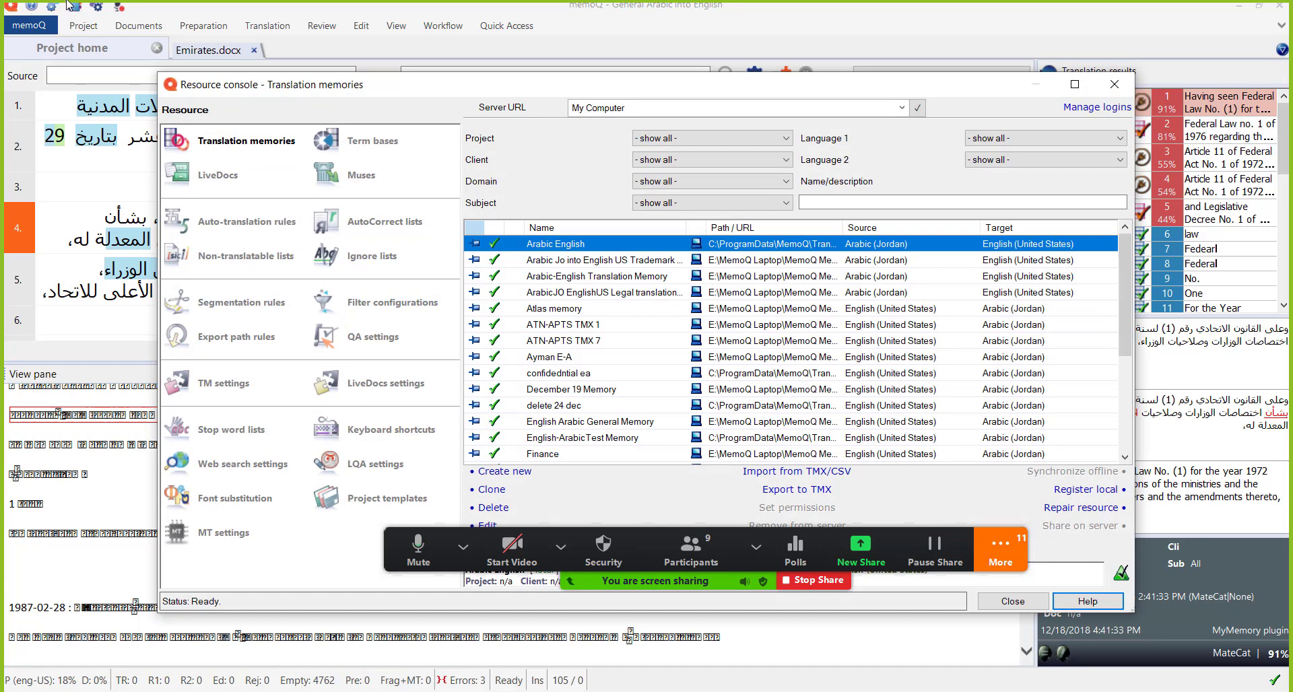
{"action": "left_click", "coordinate": [232, 143]}
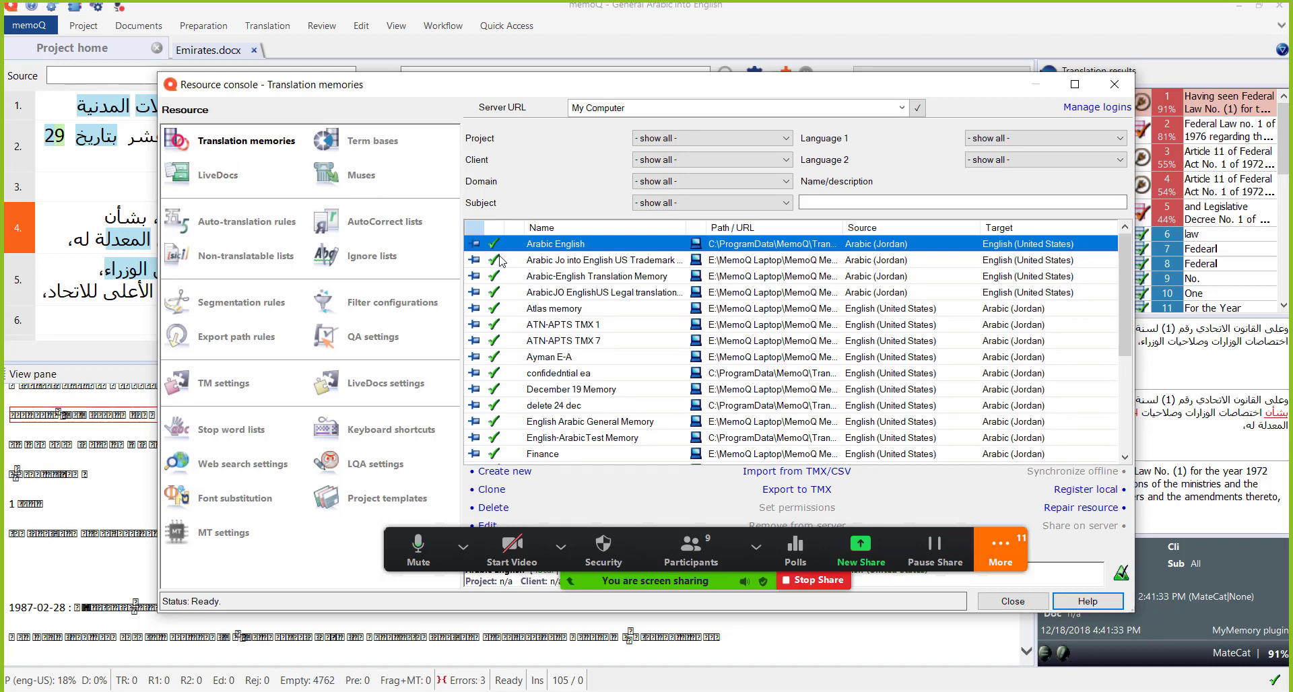
{"action": "left_click", "coordinate": [609, 261]}
{"action": "left_click", "coordinate": [609, 247]}
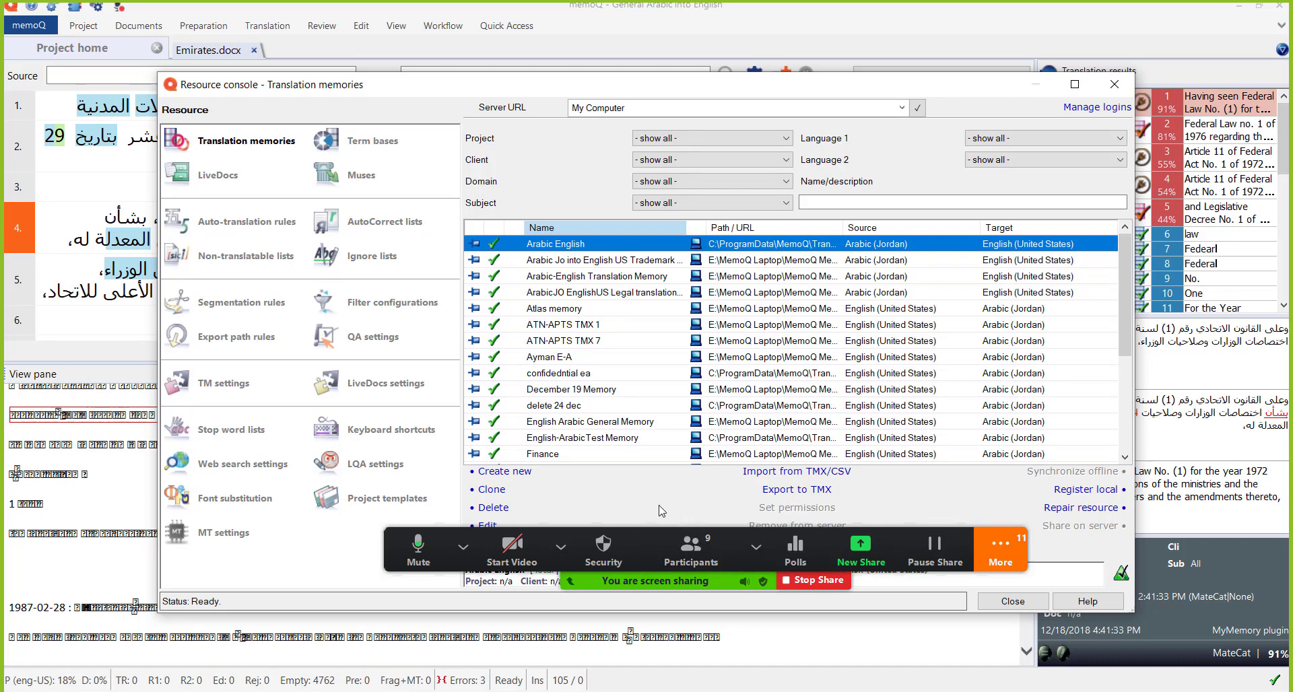
{"action": "left_click_drag", "start_coordinate": [678, 91], "coordinate": [651, 69]}
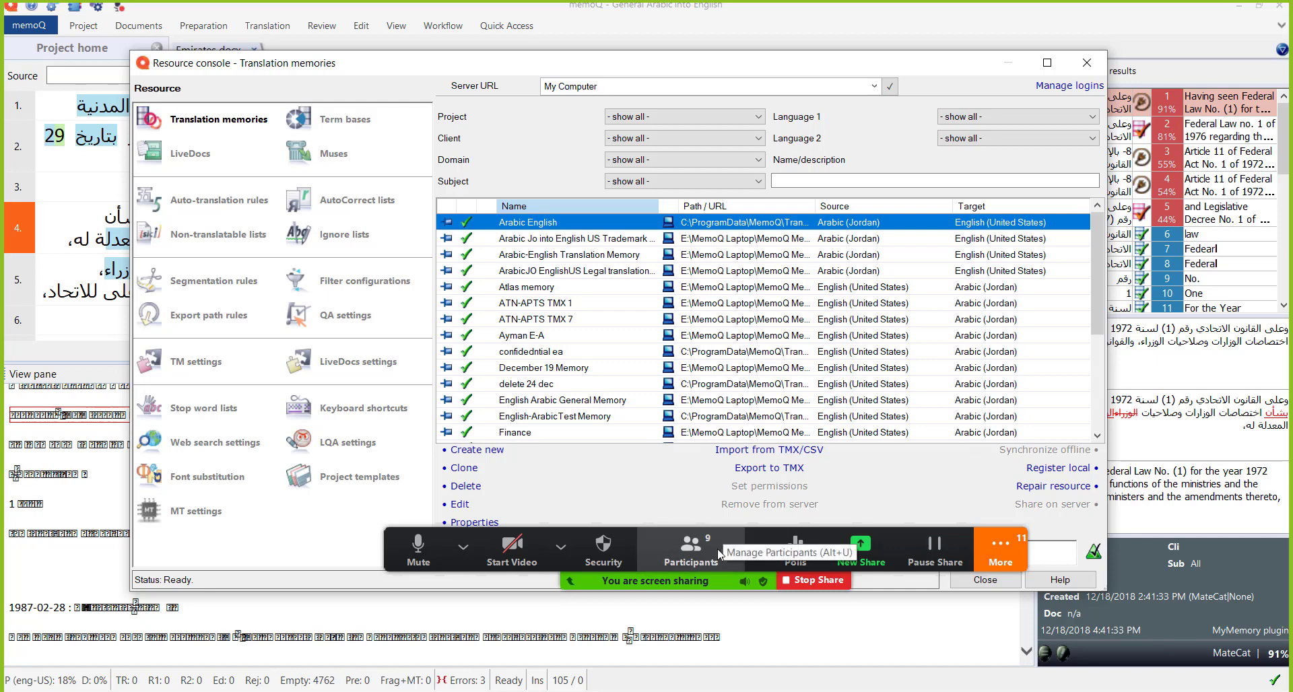
{"action": "left_click", "coordinate": [560, 548]}
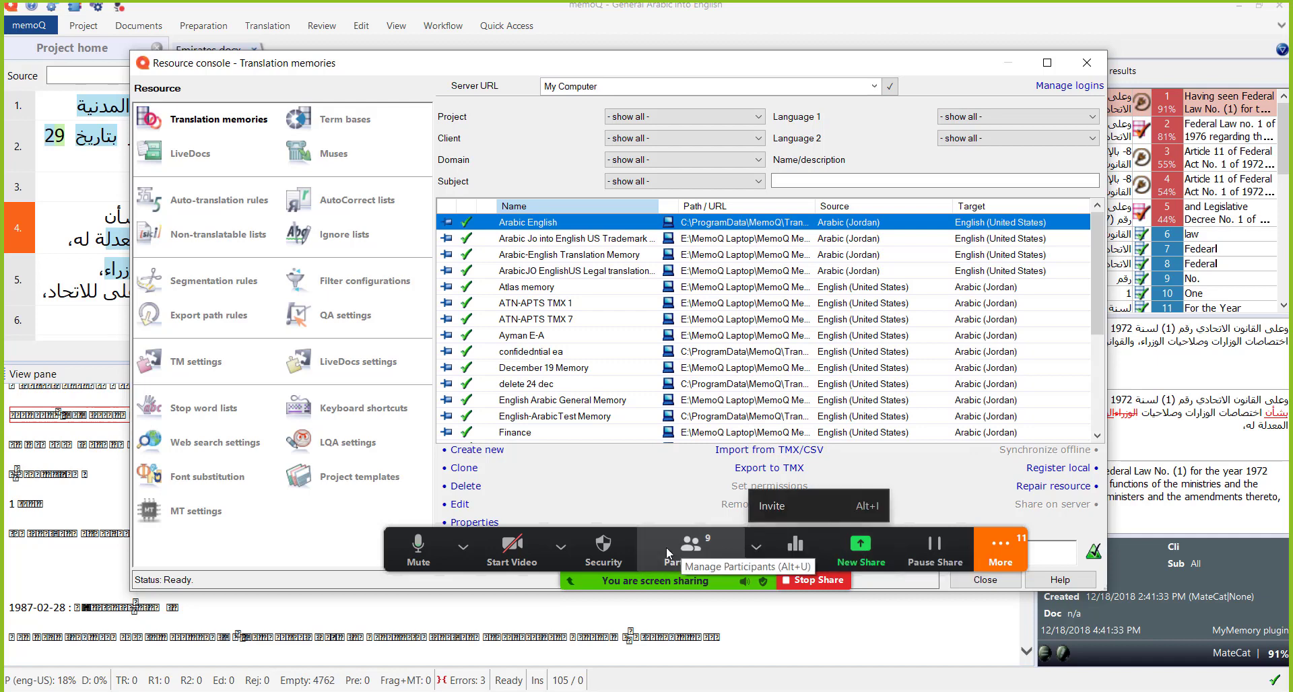
{"action": "left_click", "coordinate": [560, 547]}
{"action": "left_click", "coordinate": [1000, 549]}
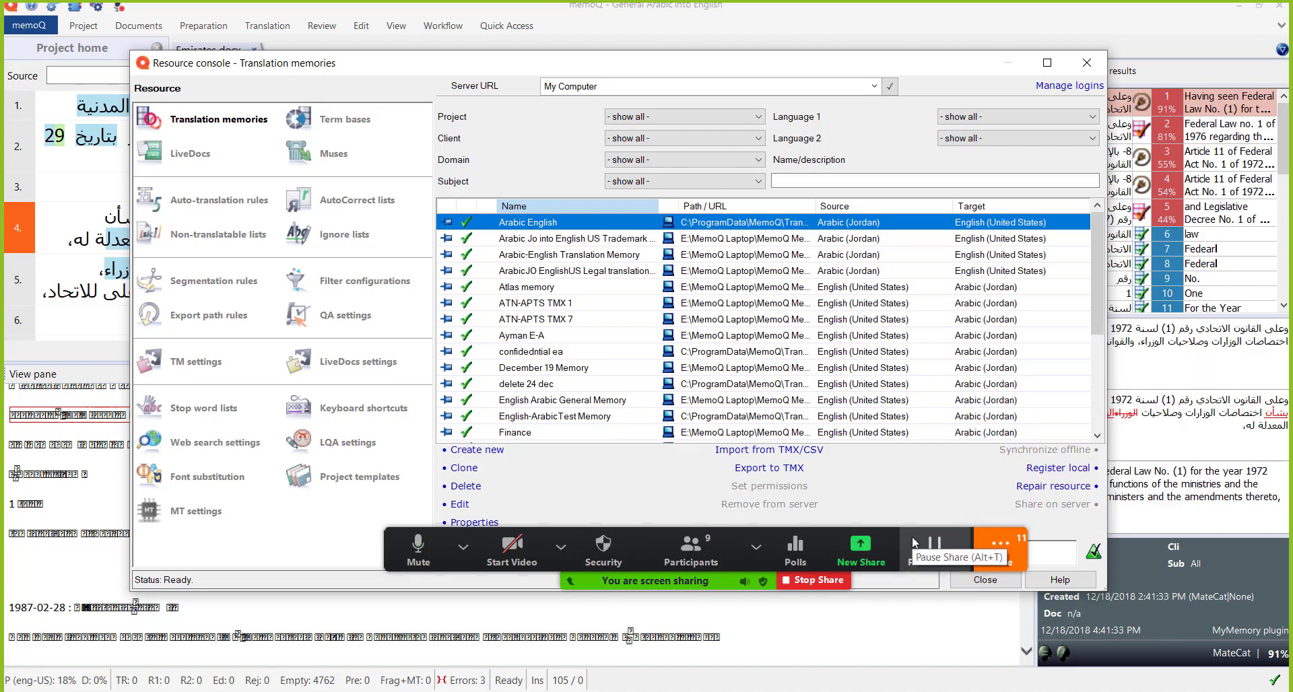
{"action": "left_click", "coordinate": [976, 552]}
{"action": "left_click", "coordinate": [862, 544]}
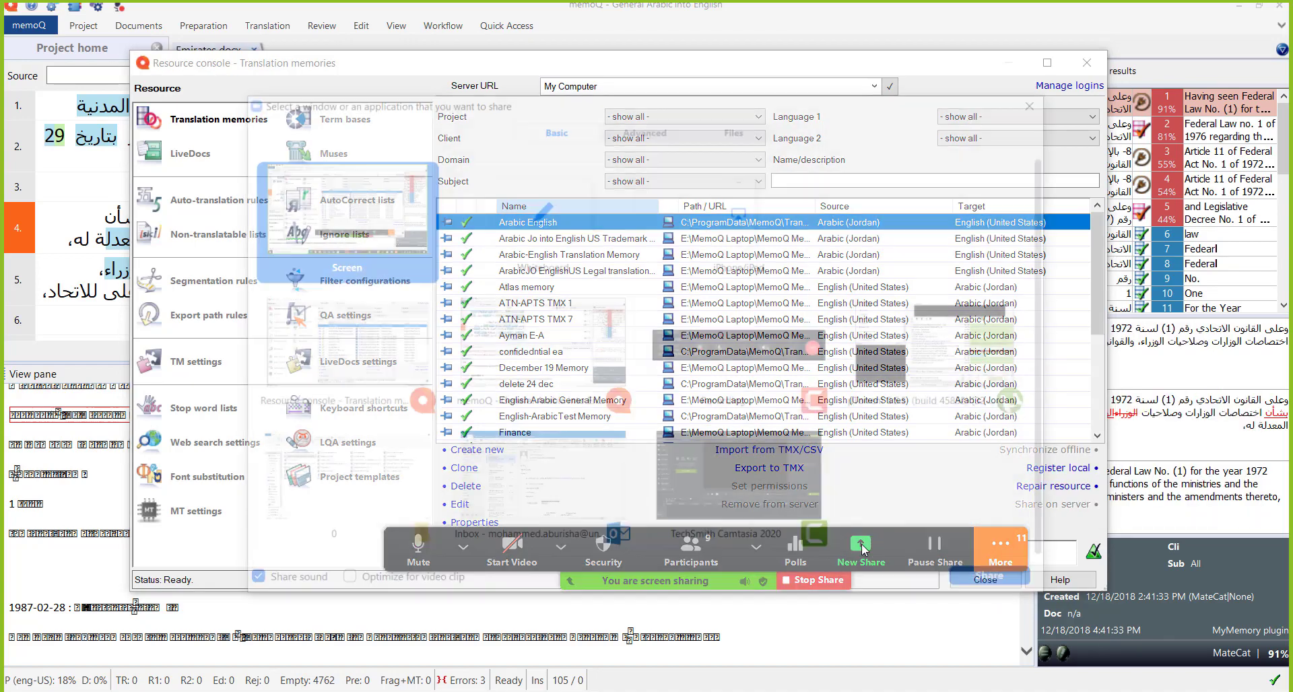
{"action": "key", "text": "Return"}
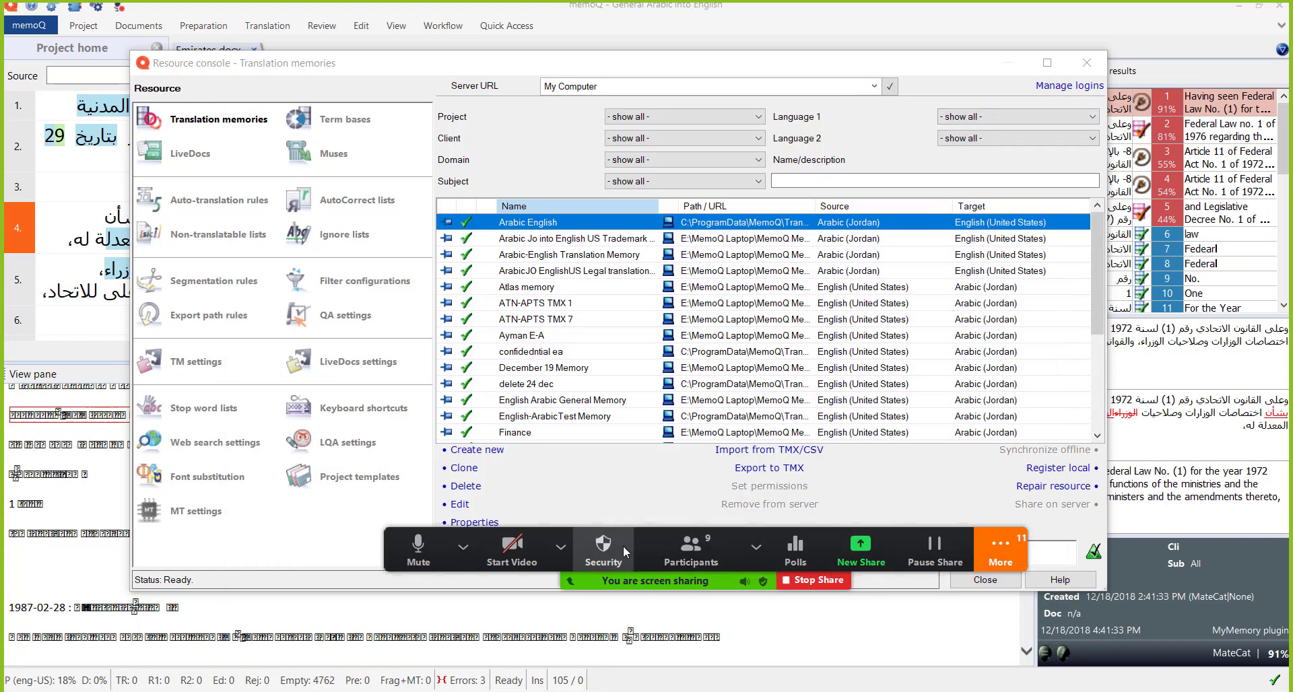
{"action": "left_click", "coordinate": [559, 549]}
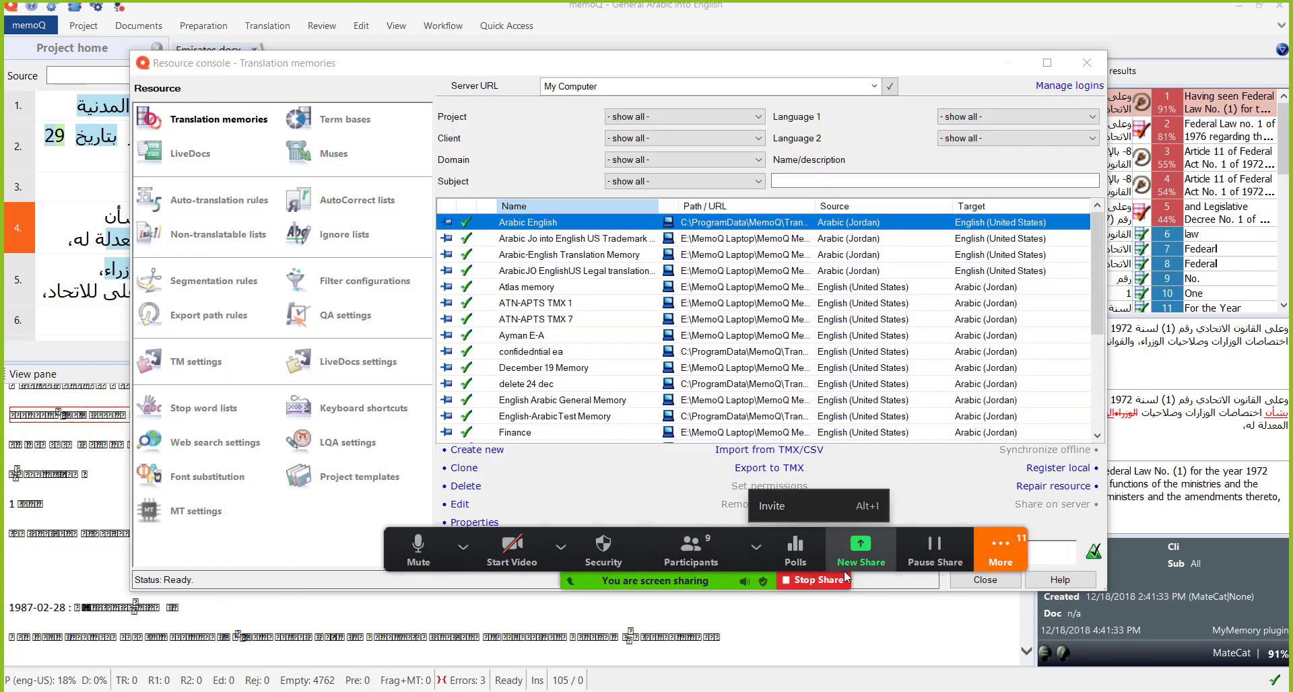
{"action": "left_click", "coordinate": [1001, 550]}
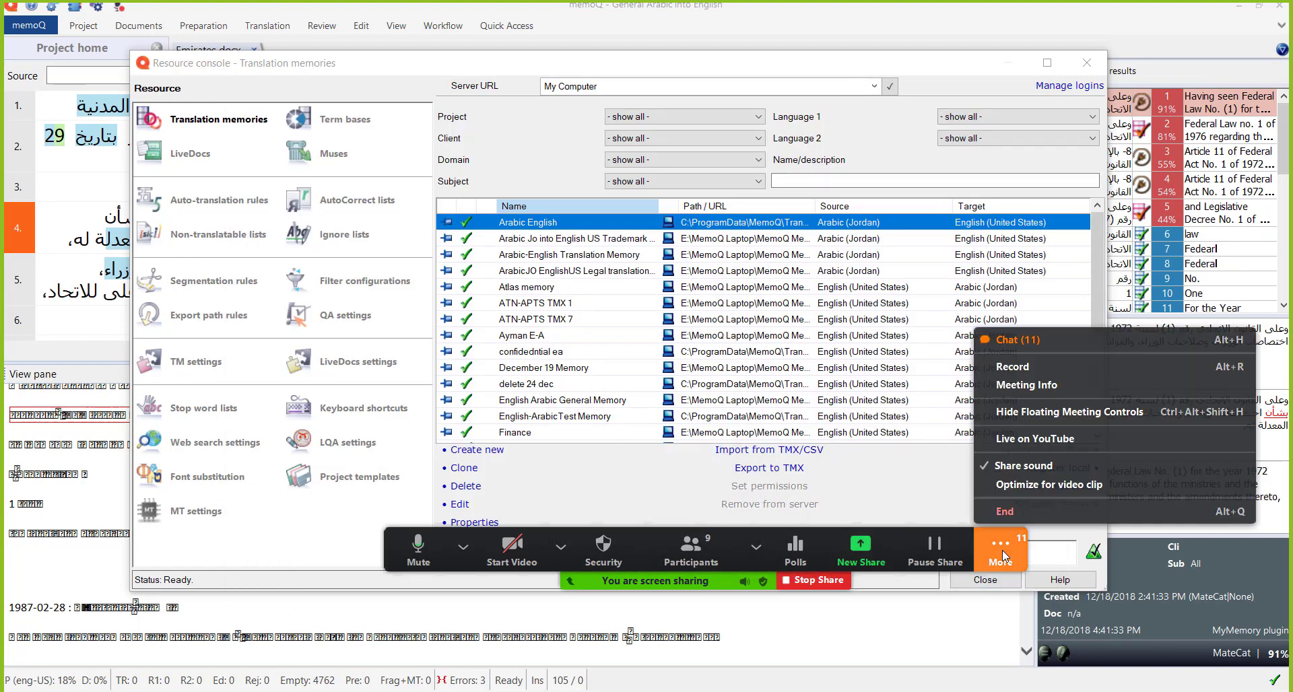
{"action": "left_click", "coordinate": [936, 551]}
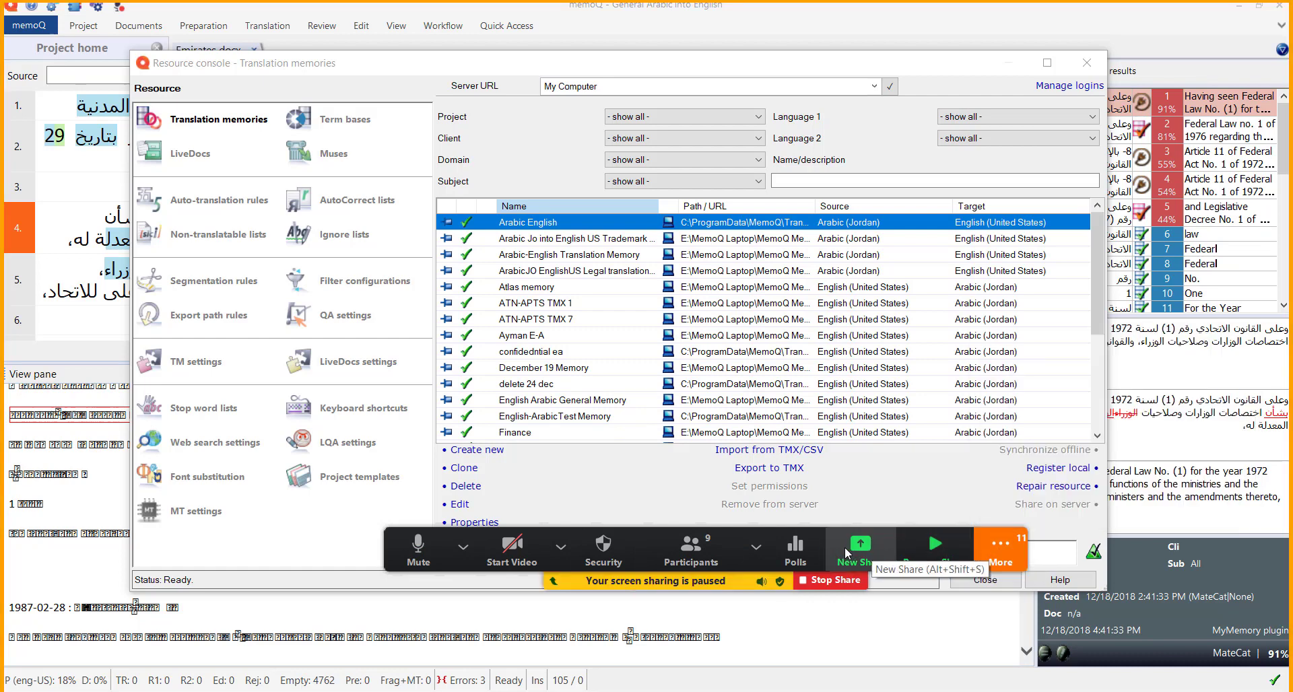
{"action": "left_click", "coordinate": [757, 548]}
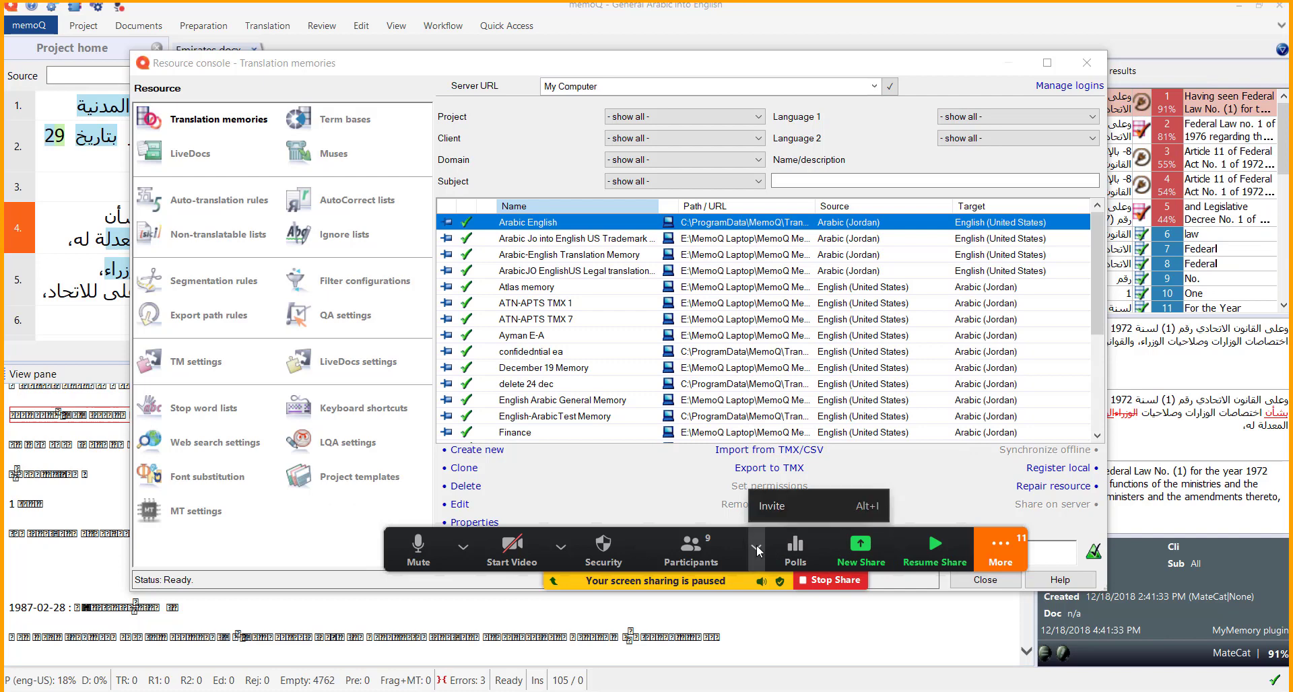
{"action": "left_click", "coordinate": [798, 554]}
{"action": "left_click", "coordinate": [997, 557]}
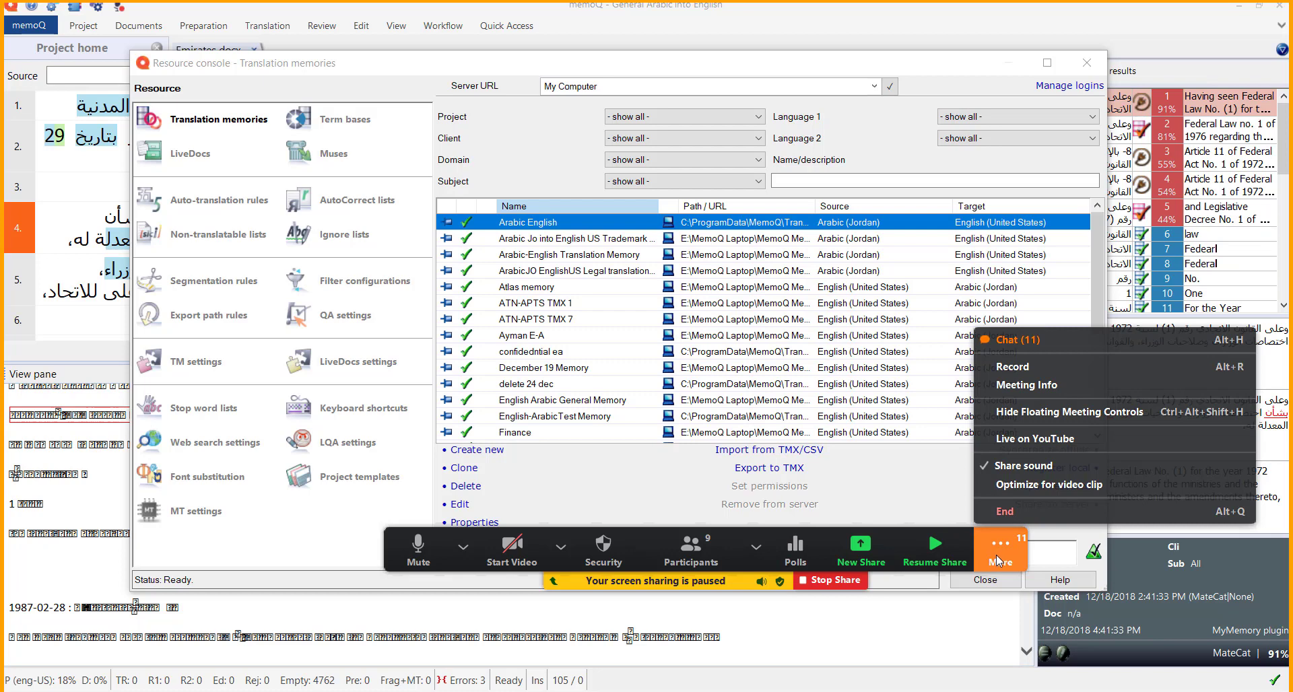
{"action": "left_click_drag", "start_coordinate": [999, 560], "coordinate": [992, 549]}
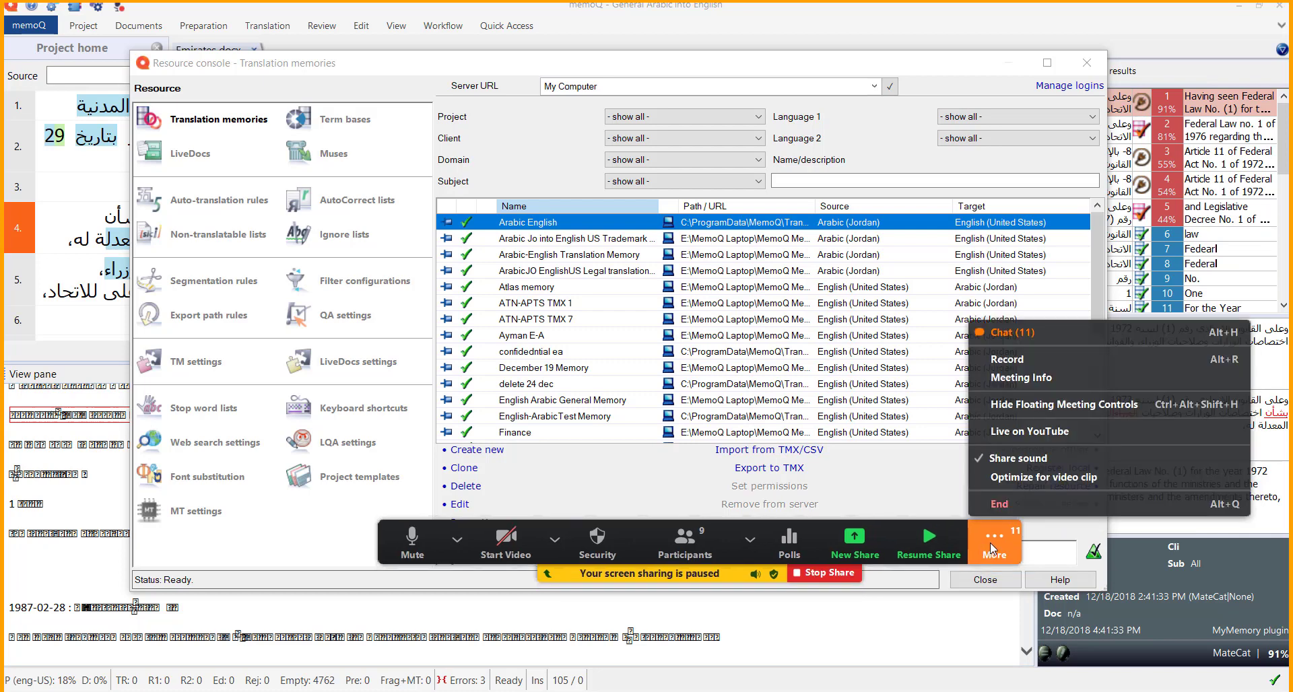
{"action": "left_click", "coordinate": [929, 542]}
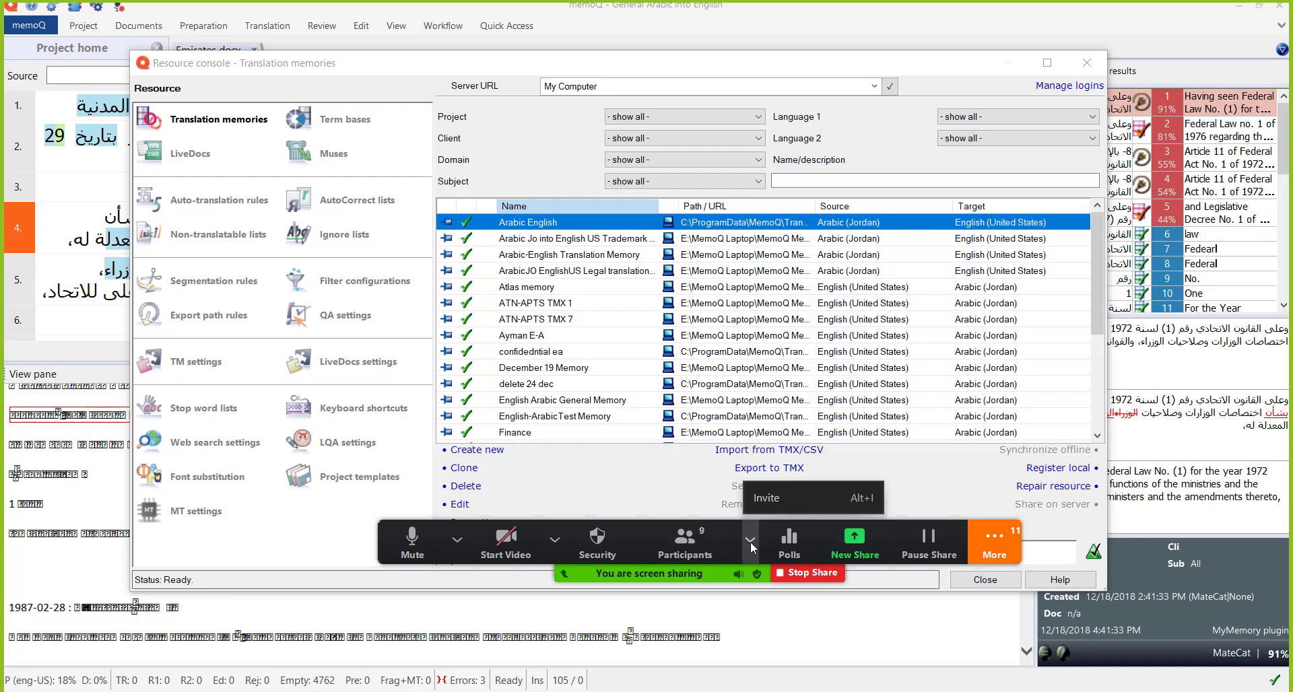
{"action": "left_click", "coordinate": [554, 539]}
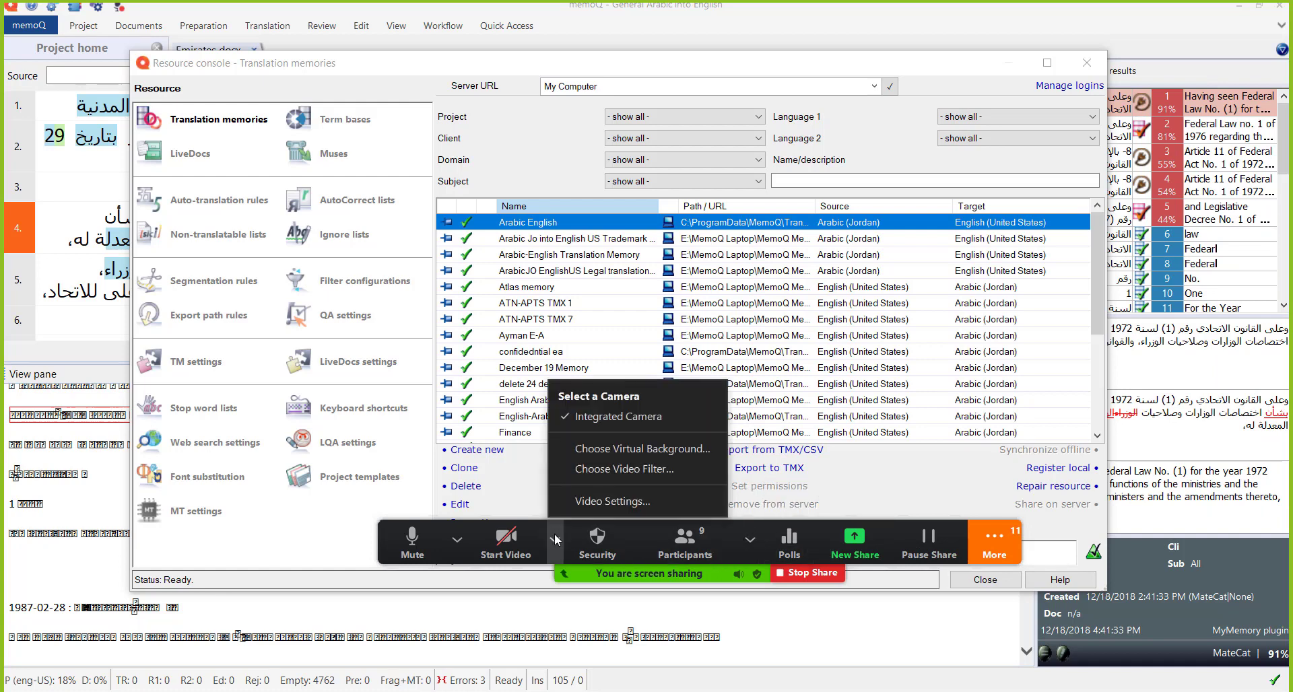
{"action": "left_click", "coordinate": [457, 539]}
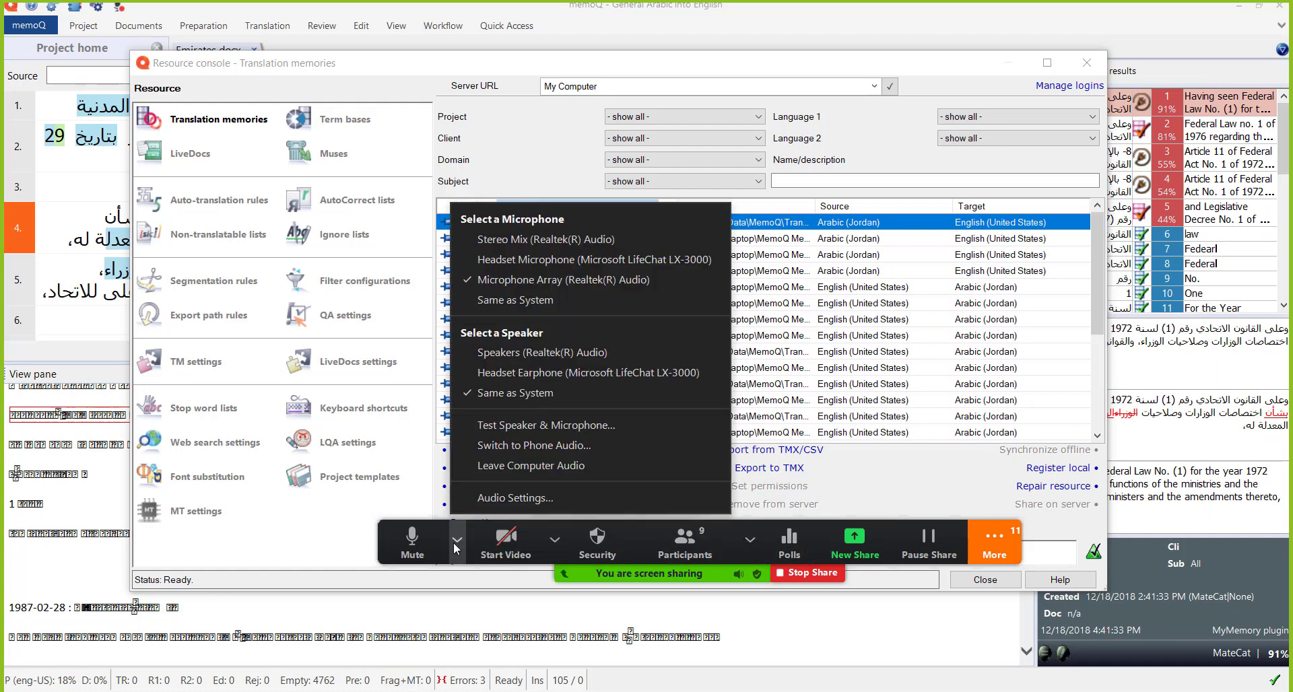
{"action": "left_click", "coordinate": [554, 539]}
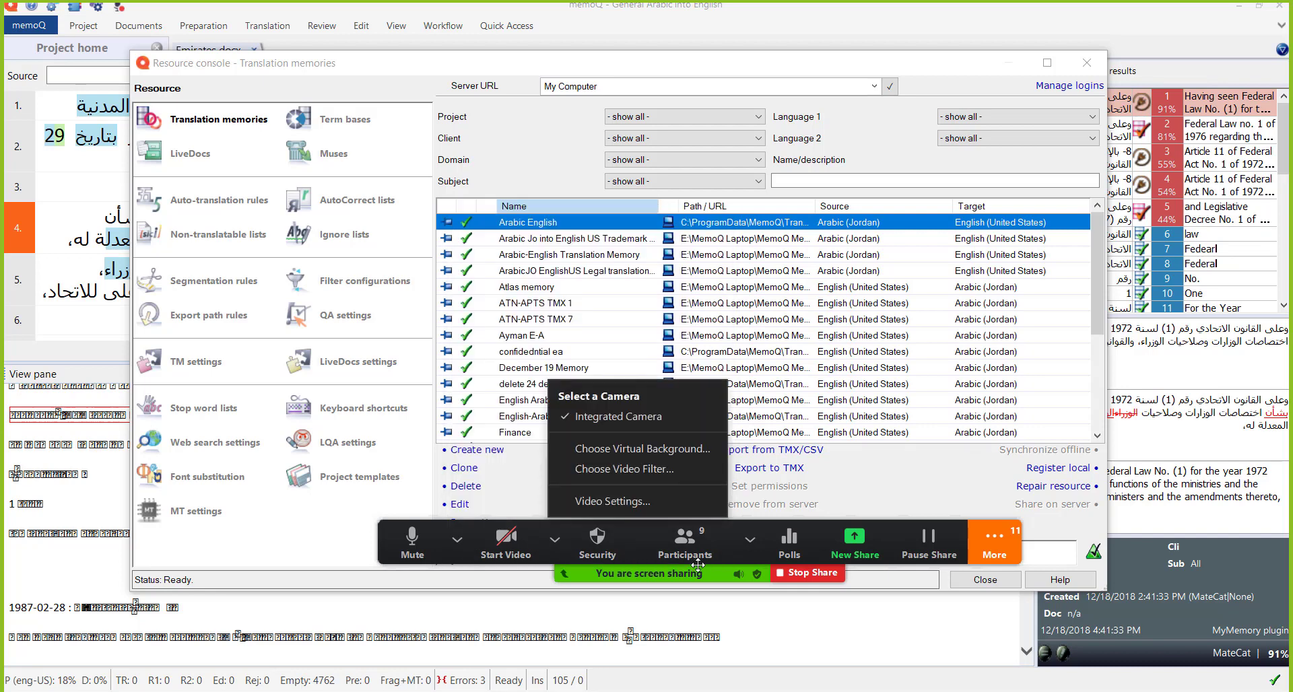
{"action": "left_click", "coordinate": [718, 541]}
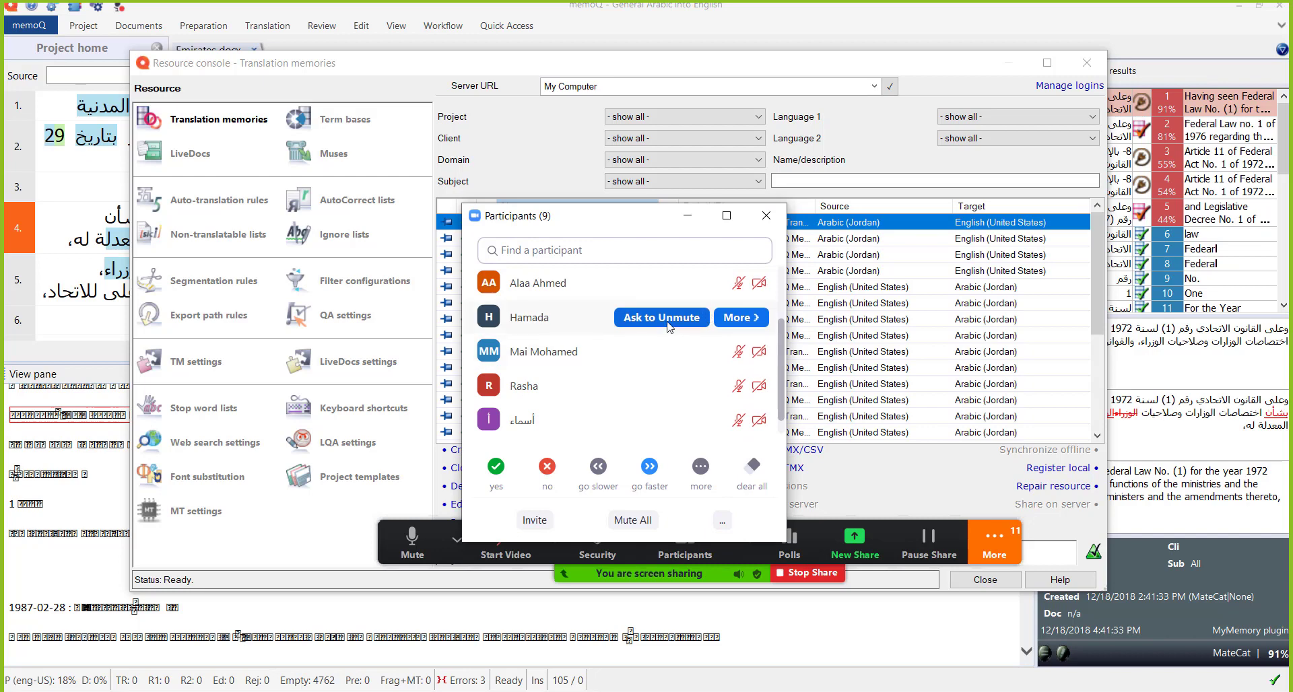
{"action": "left_click", "coordinate": [766, 215]}
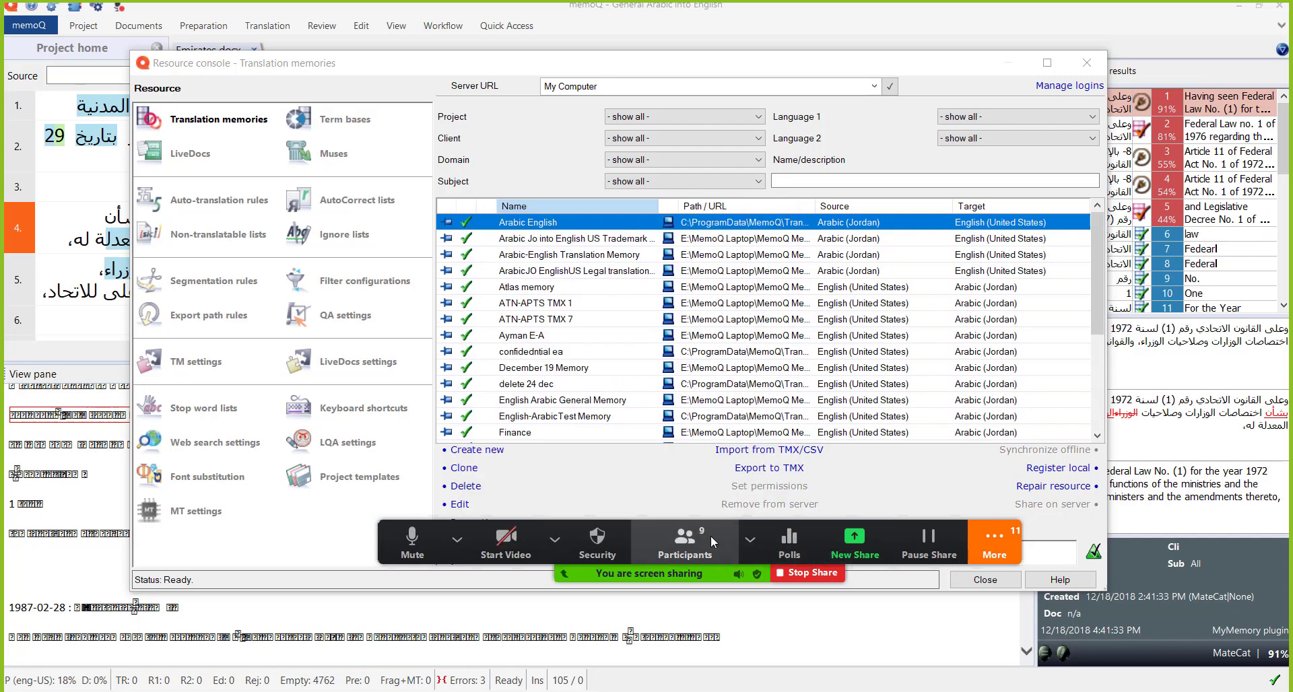
Step: Stop the current Zoom screen share and adjust the meeting's sharing options so a participant's screen can be shared
{"action": "left_click", "coordinate": [803, 574]}
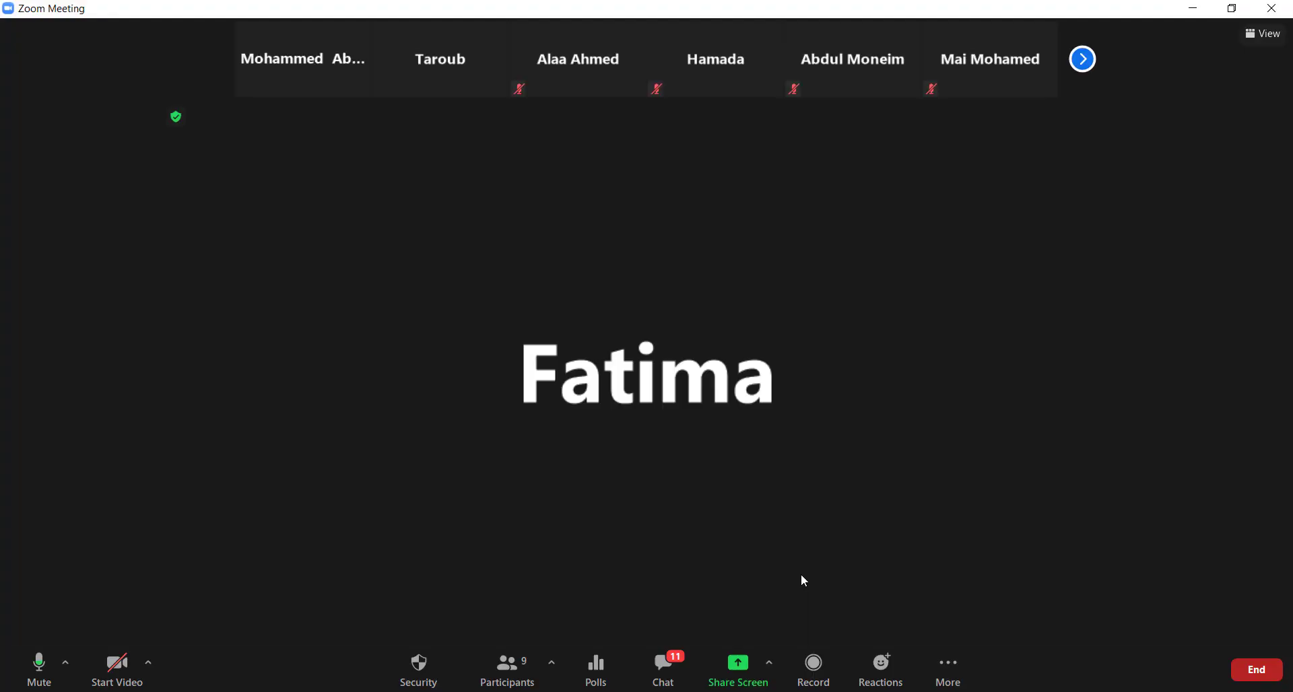
{"action": "left_click", "coordinate": [770, 664]}
{"action": "left_click", "coordinate": [830, 601]}
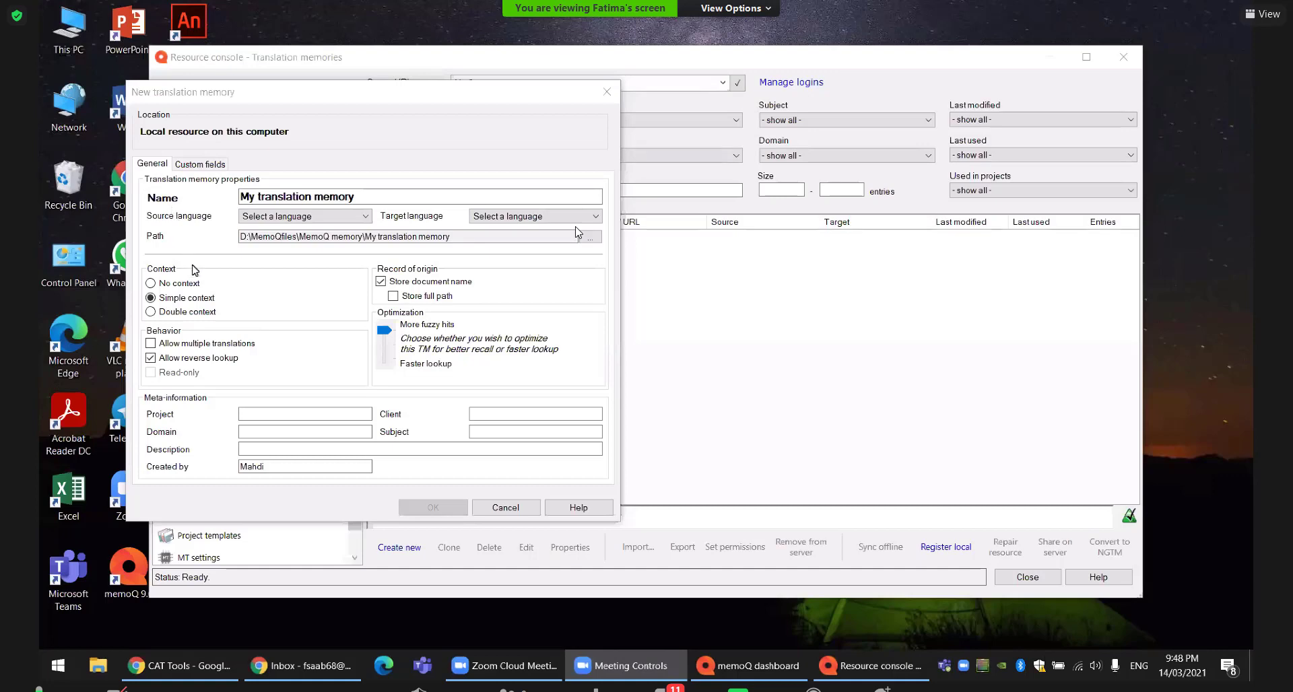
Step: Create the local translation memory "My translation memory" with English as source language and Arabic as target language
{"action": "left_click", "coordinate": [364, 216]}
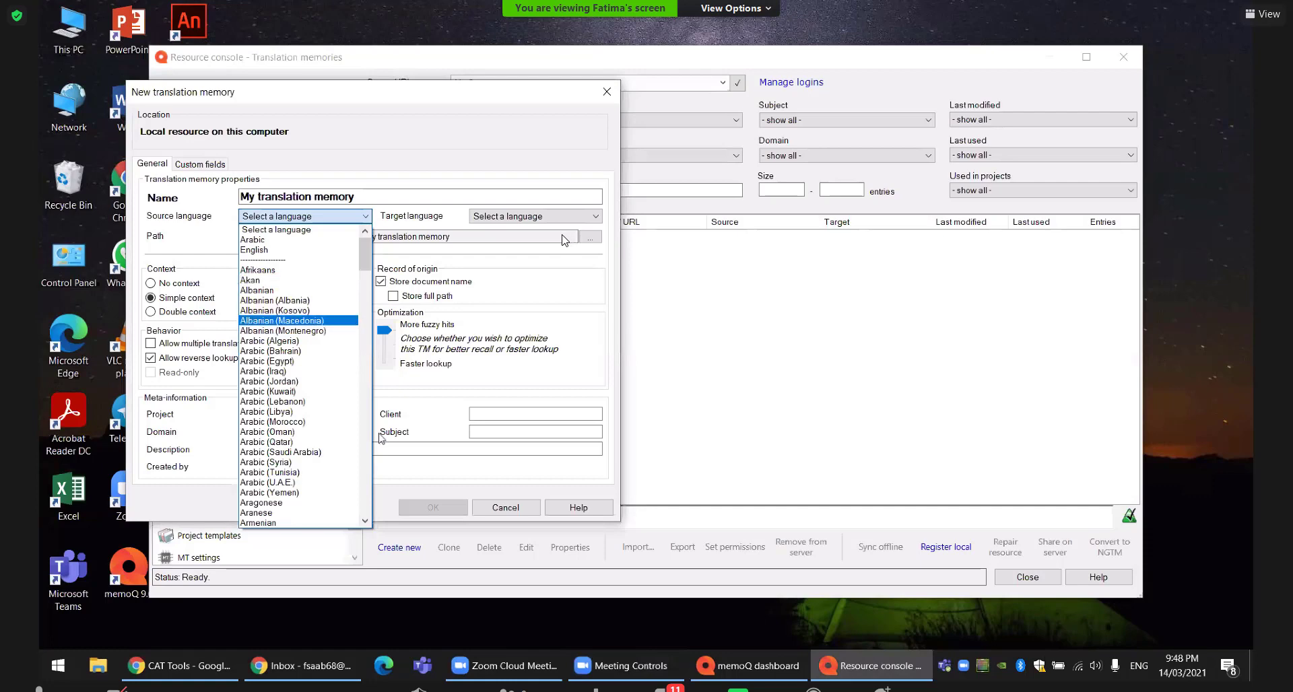
{"action": "key", "text": "e"}
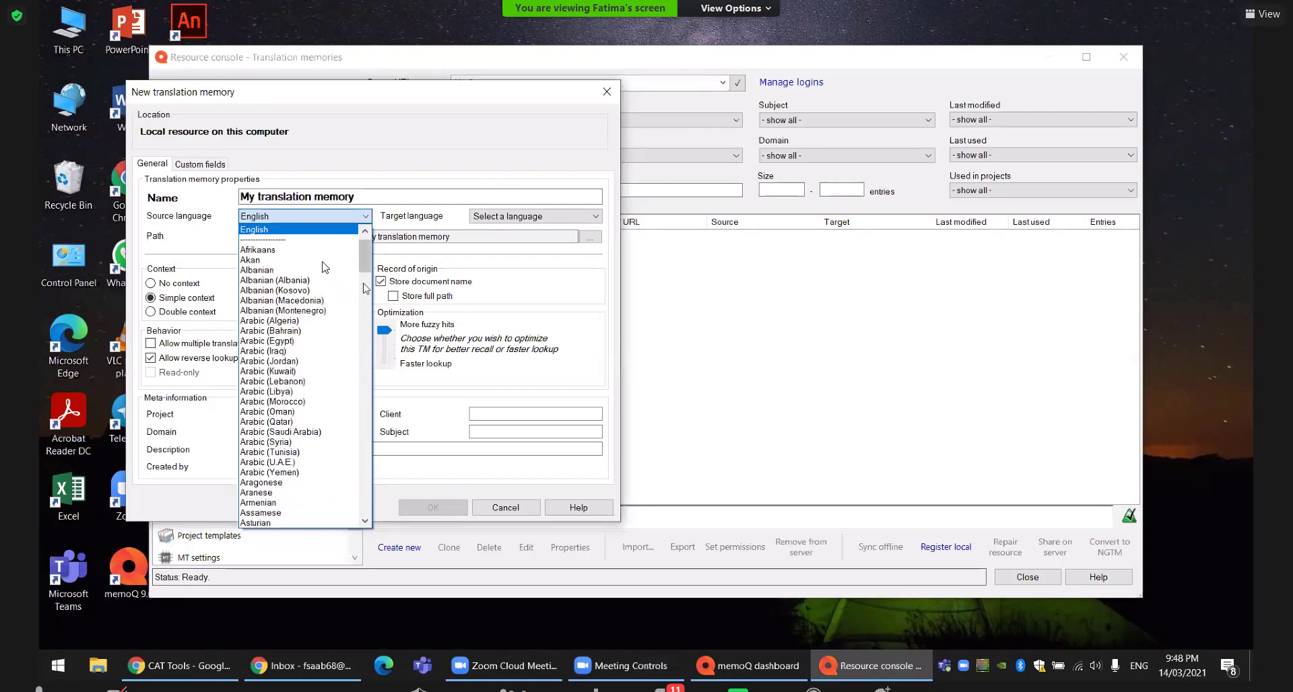
{"action": "left_click", "coordinate": [348, 240]}
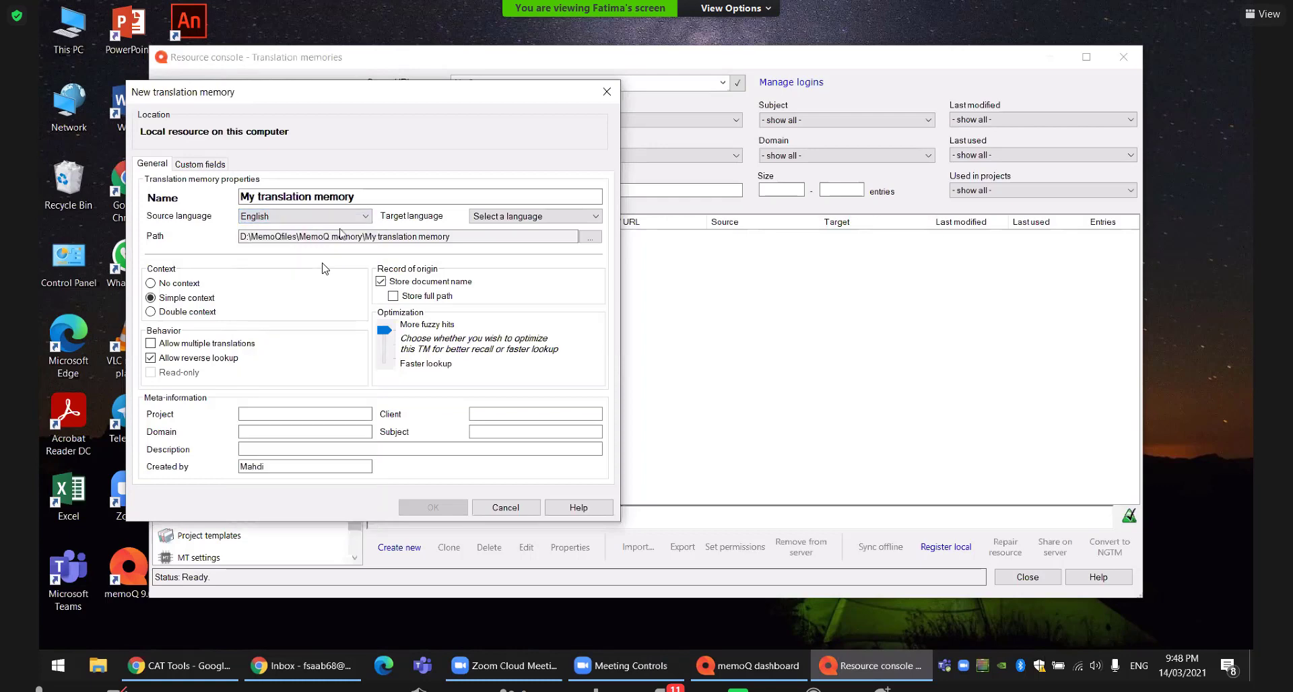
{"action": "left_click", "coordinate": [597, 215]}
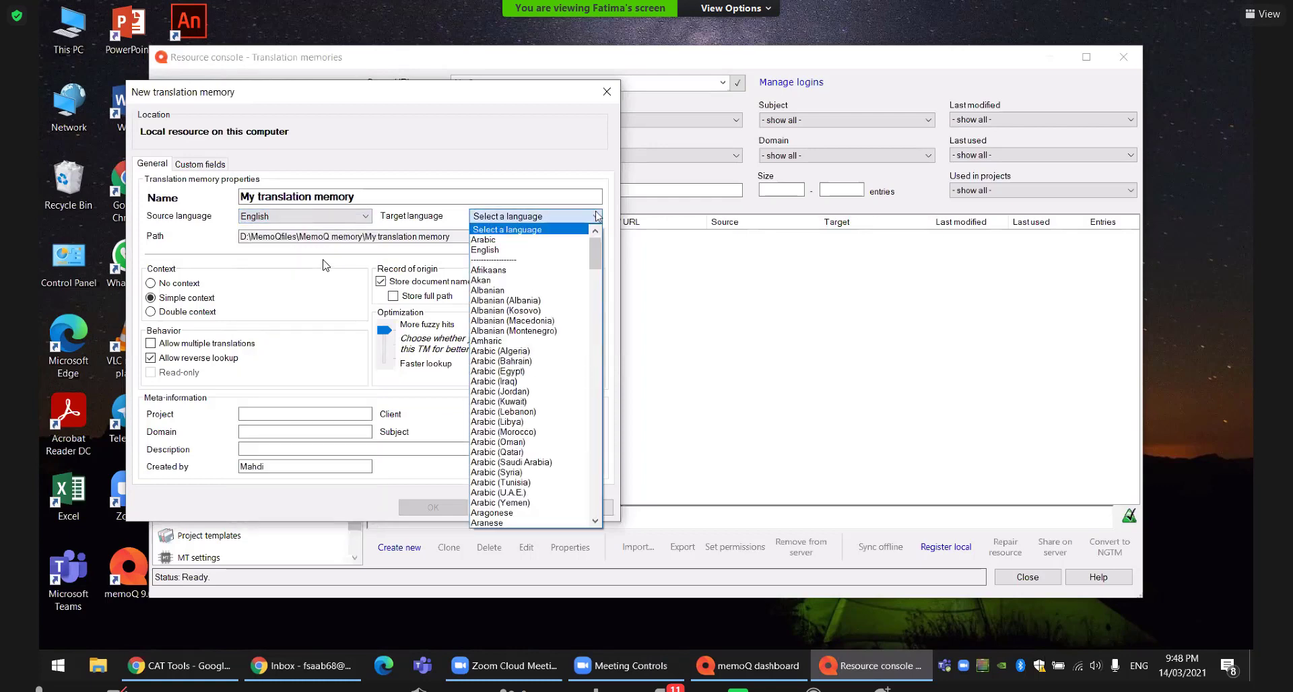
{"action": "left_click", "coordinate": [565, 237]}
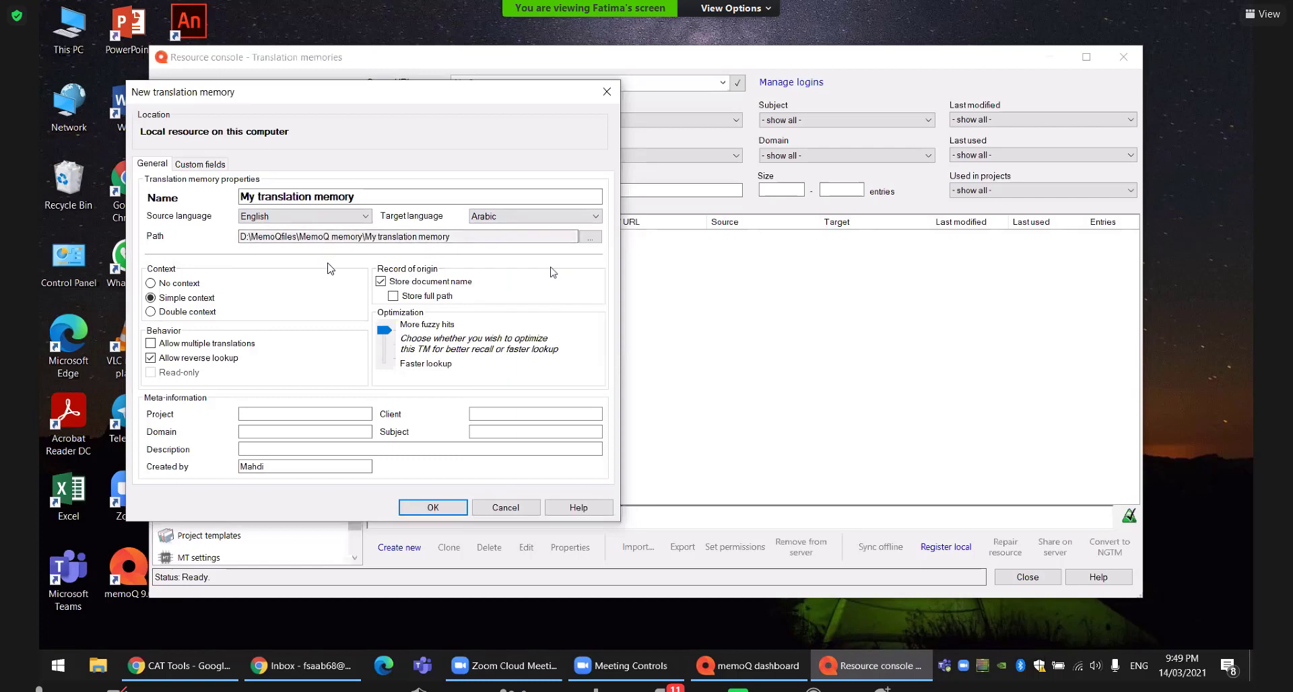
{"action": "left_click", "coordinate": [438, 508]}
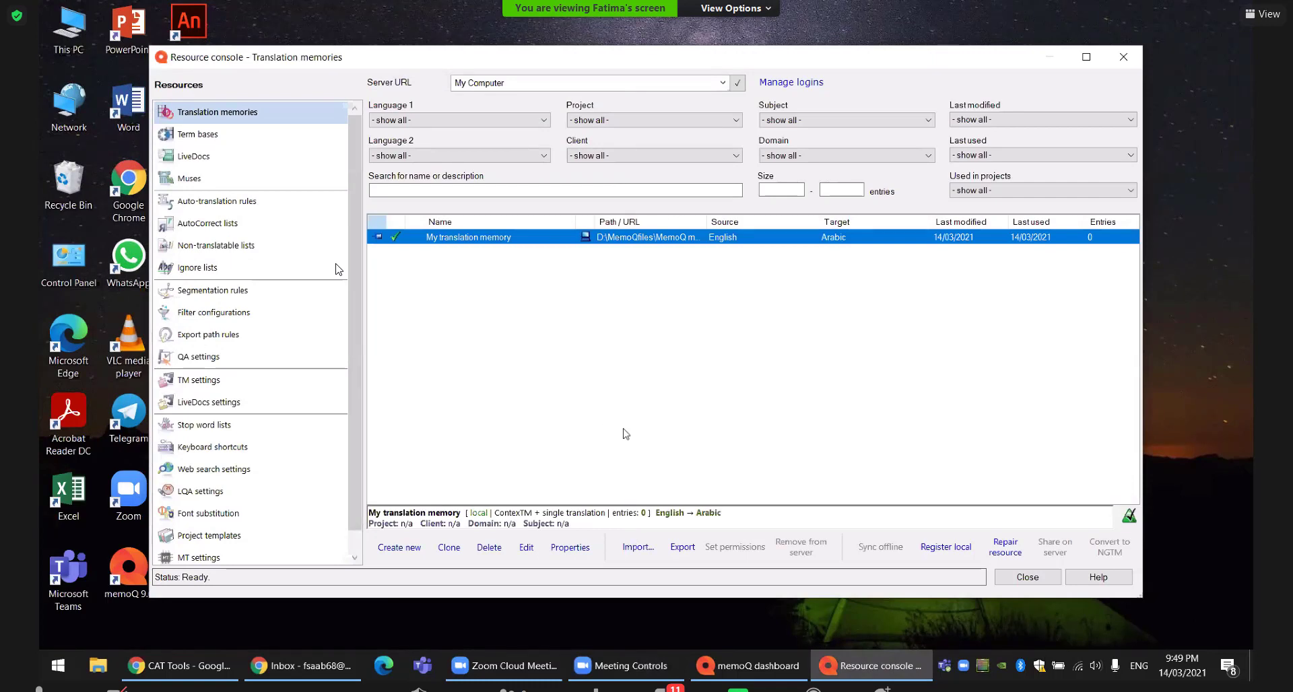
Step: Start another new local translation memory and open its source language choices
{"action": "left_click", "coordinate": [407, 548]}
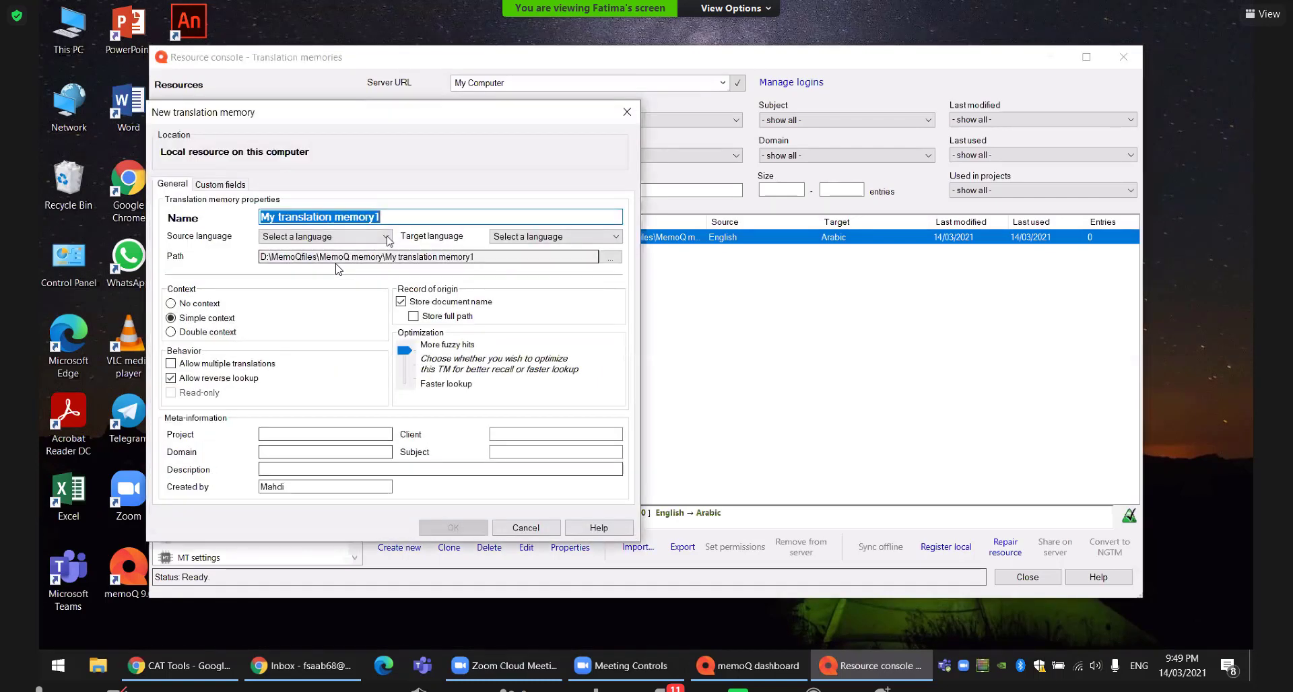
{"action": "left_click", "coordinate": [388, 237]}
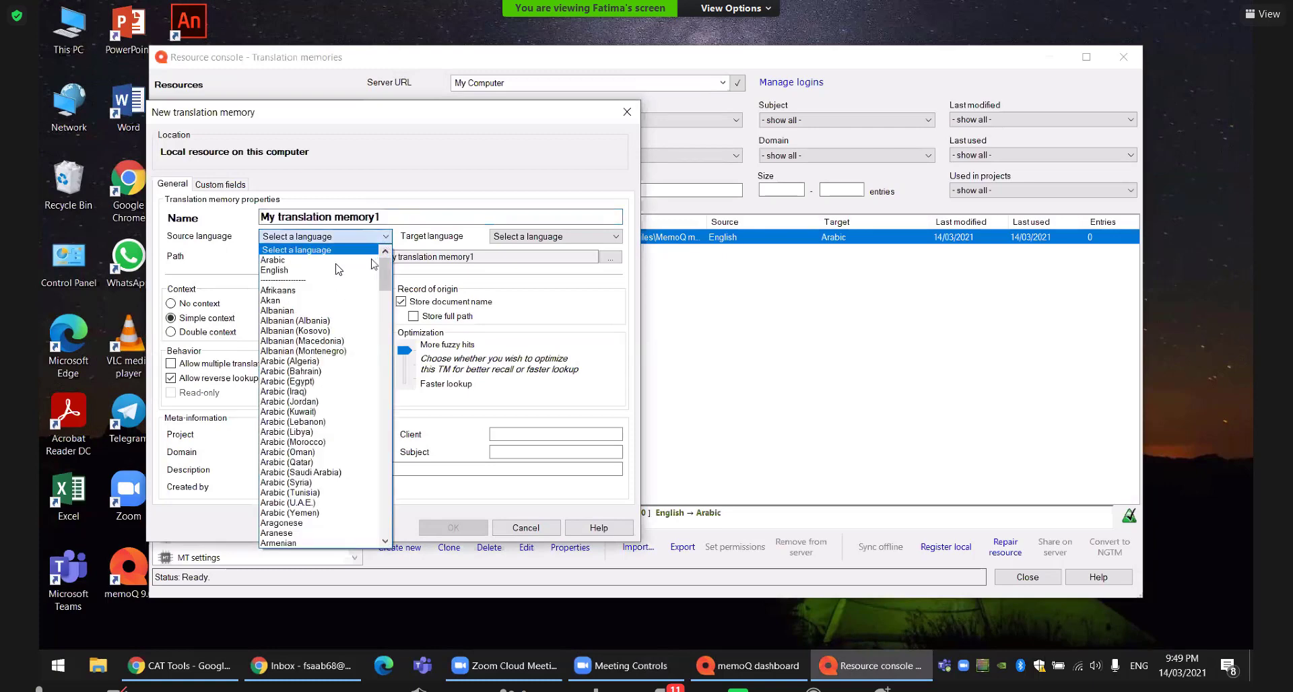